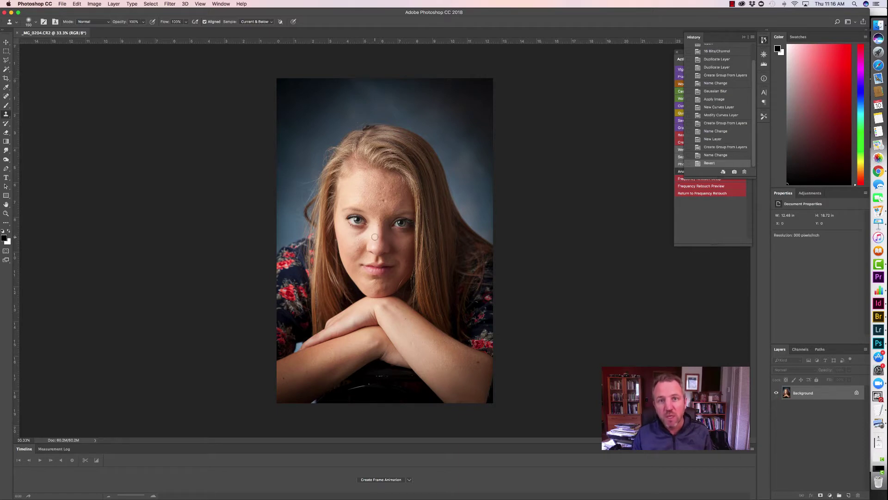
- Collapse the history list and turn off Button Mode for the actions
click(744, 37)
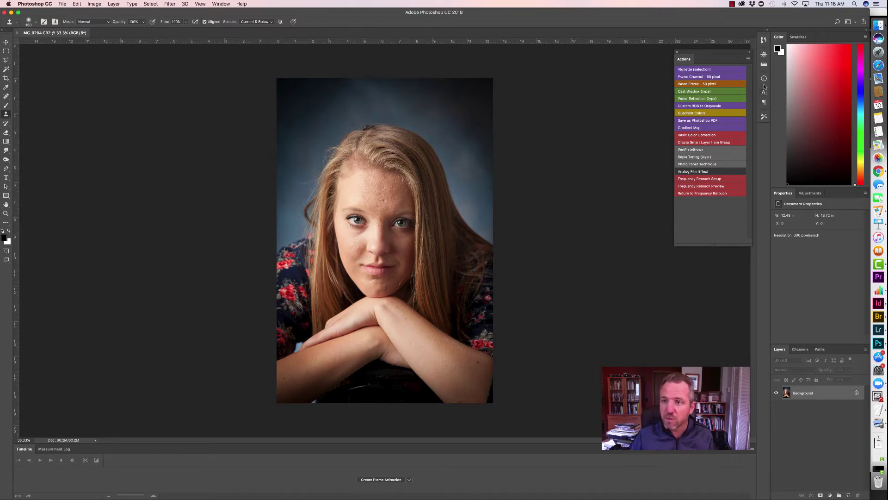
click(748, 59)
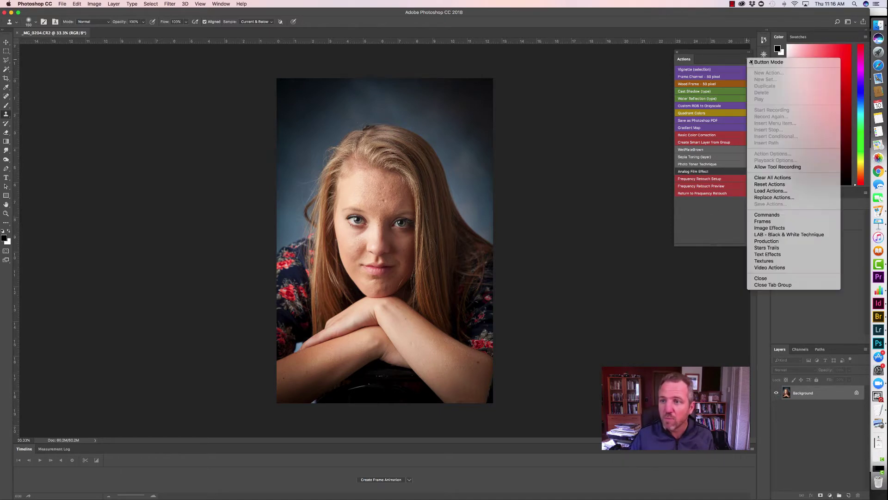
click(761, 62)
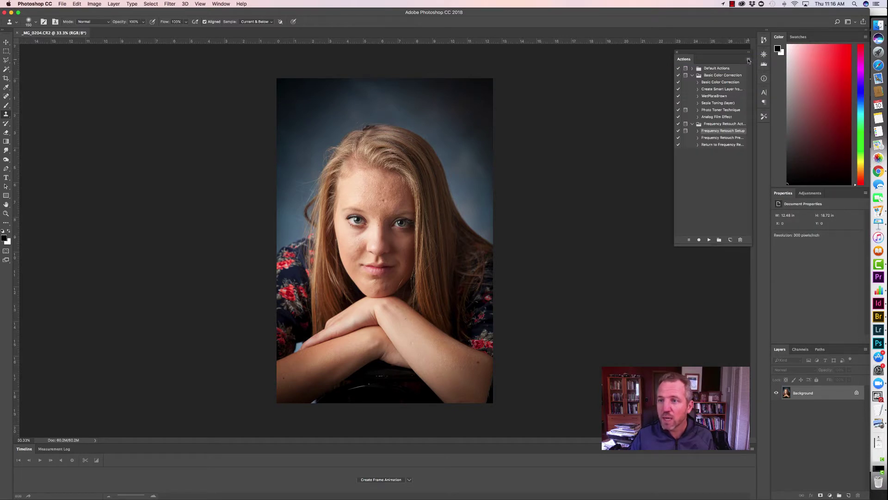
- Create a new action set named "Skin Retouching"
click(748, 59)
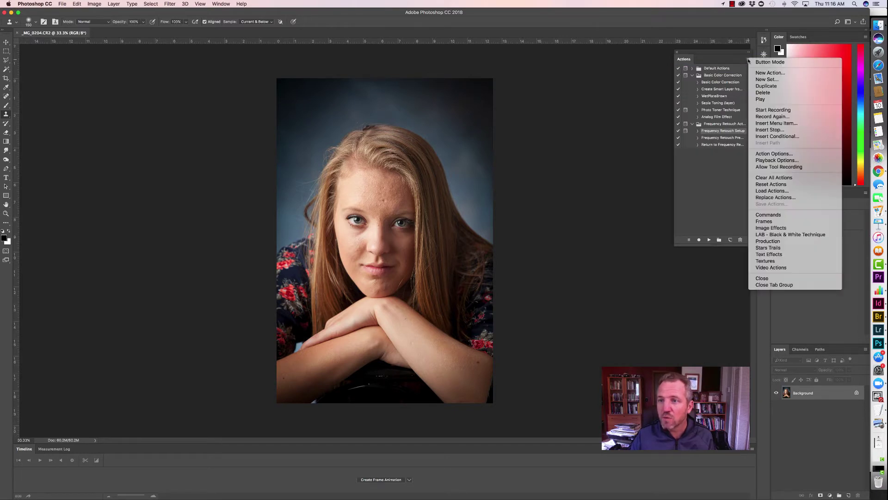
click(766, 79)
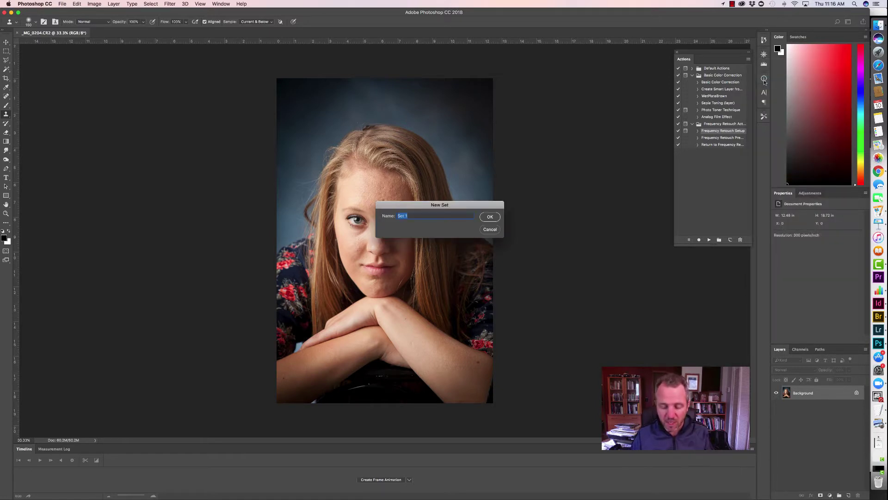
text(Skin Re)
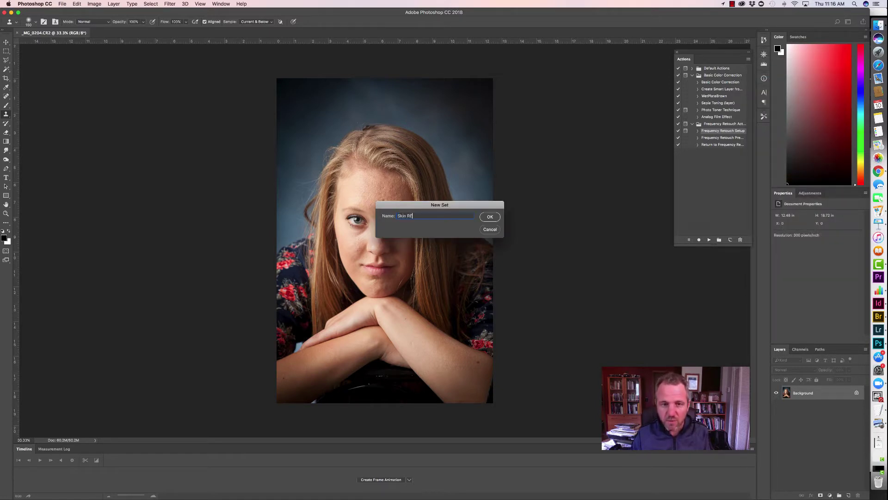
text(touching)
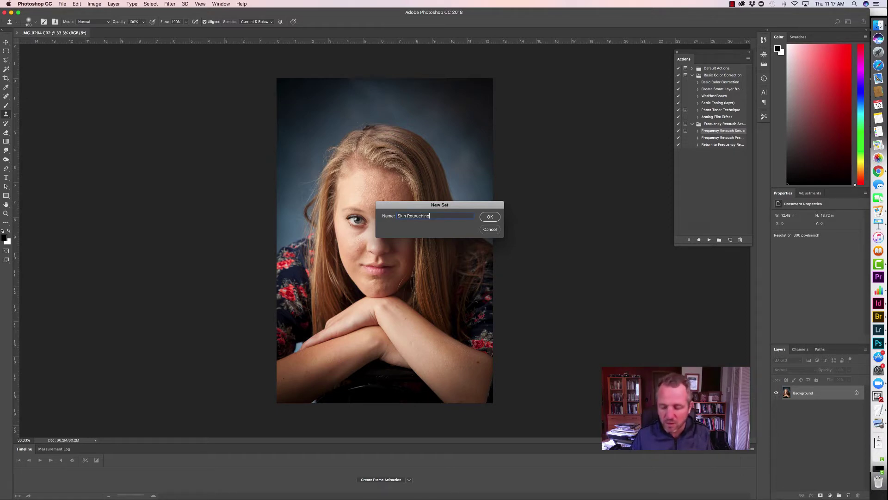
key(Return)
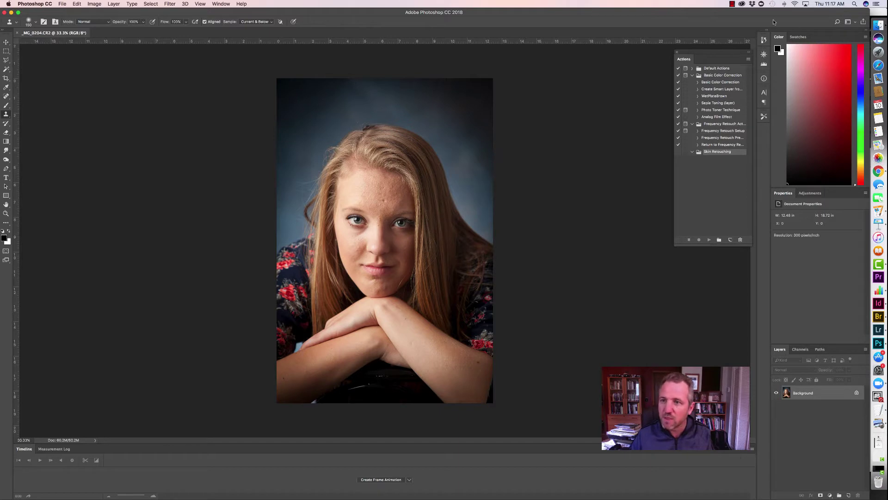
- Start recording a new action named "Skin Texture Retouching" in the Skin Retouching set, with the color Orange
click(748, 61)
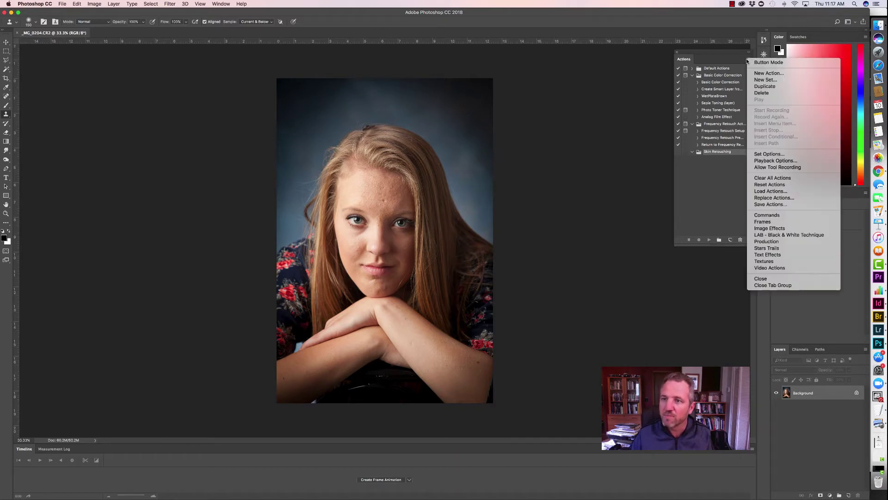
click(766, 74)
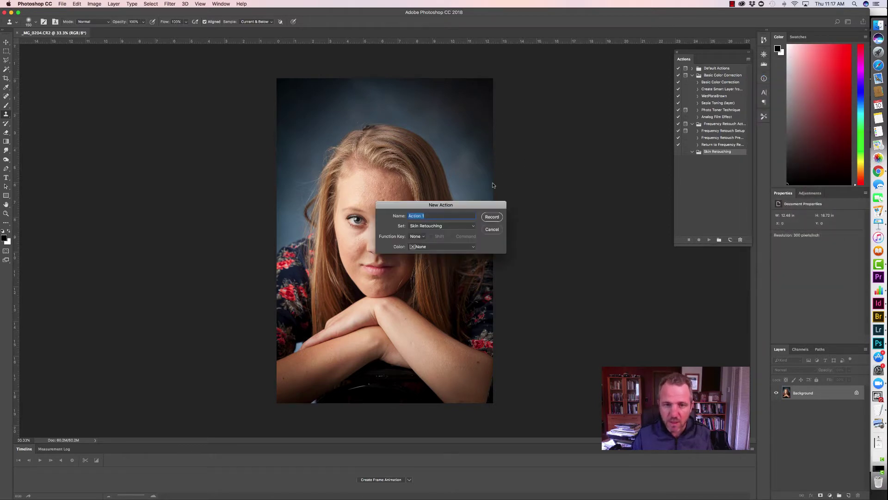
text(Skin Text)
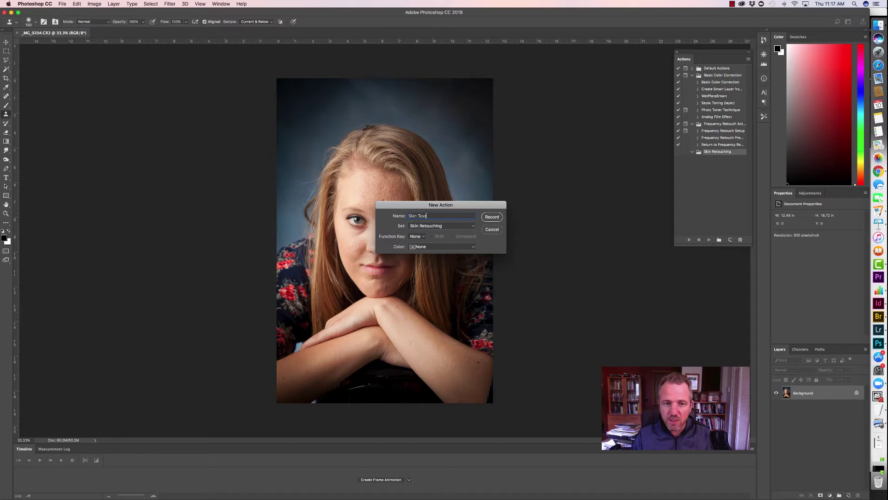
text(ure Retouching)
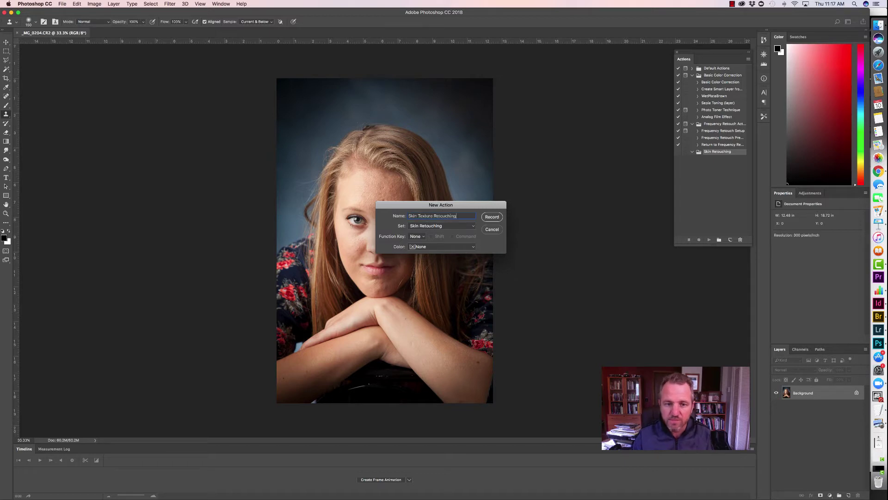
click(434, 247)
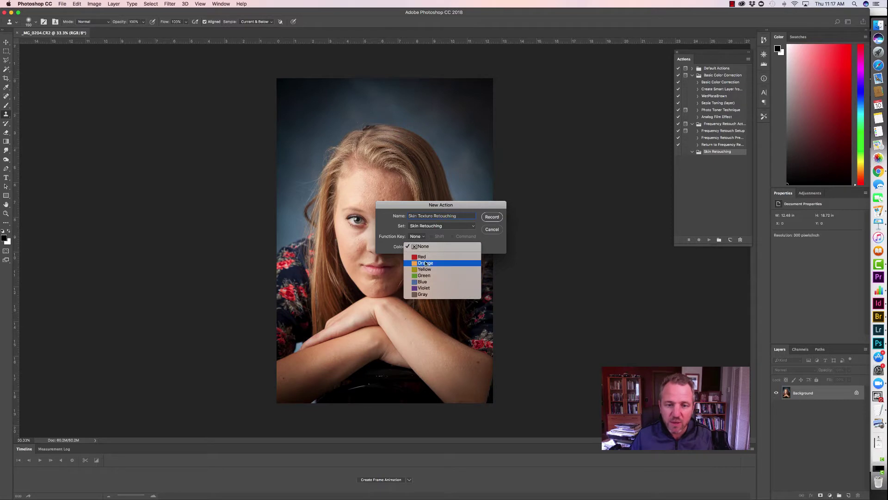
click(426, 263)
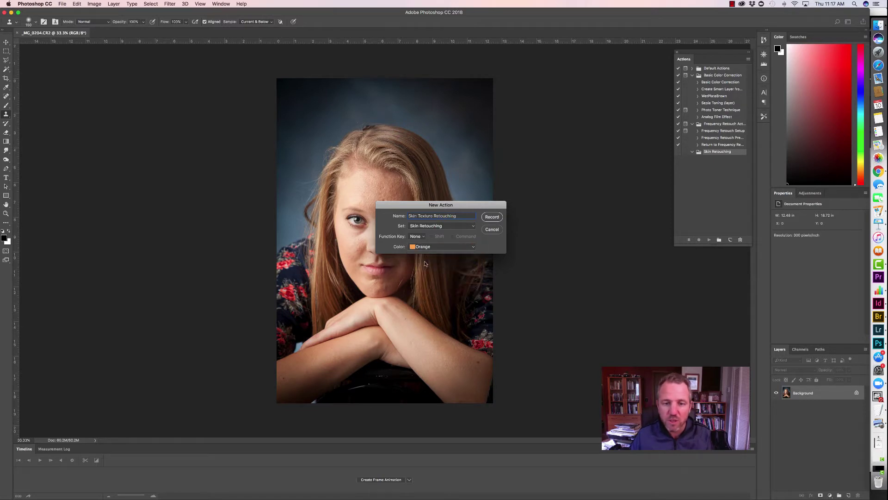
click(492, 217)
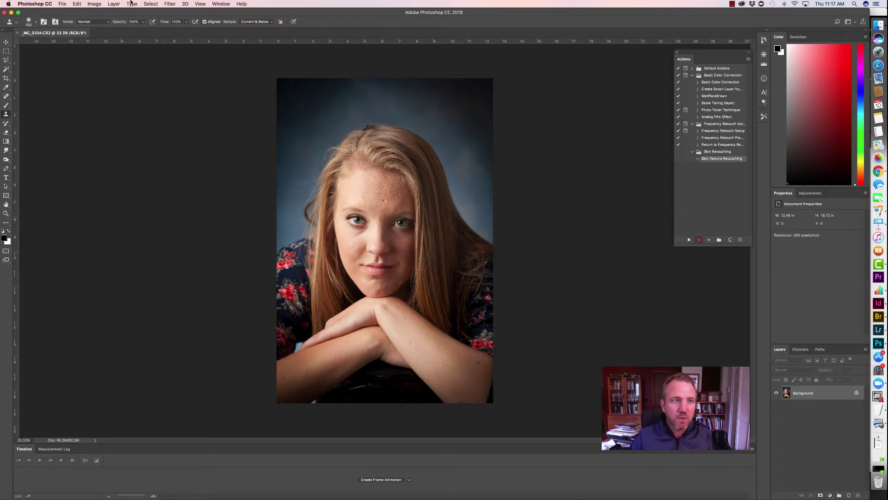
- Duplicate the Background layer under the name "Skin Color"
click(114, 4)
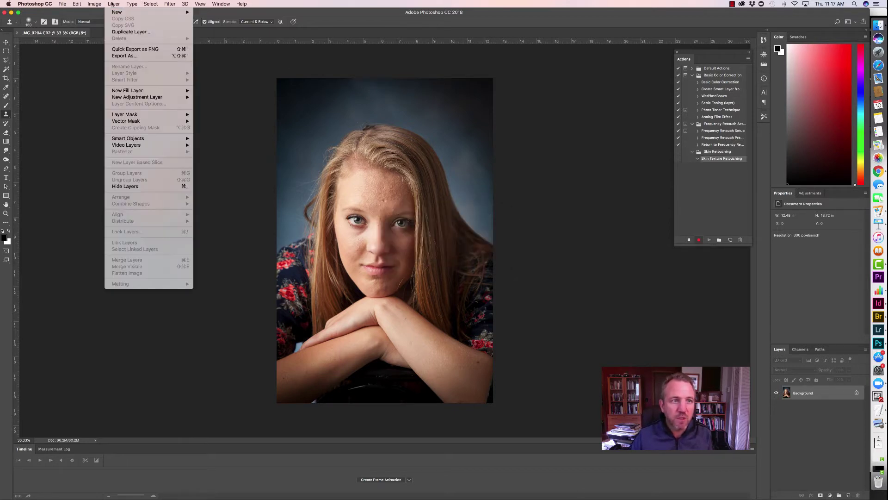
click(118, 32)
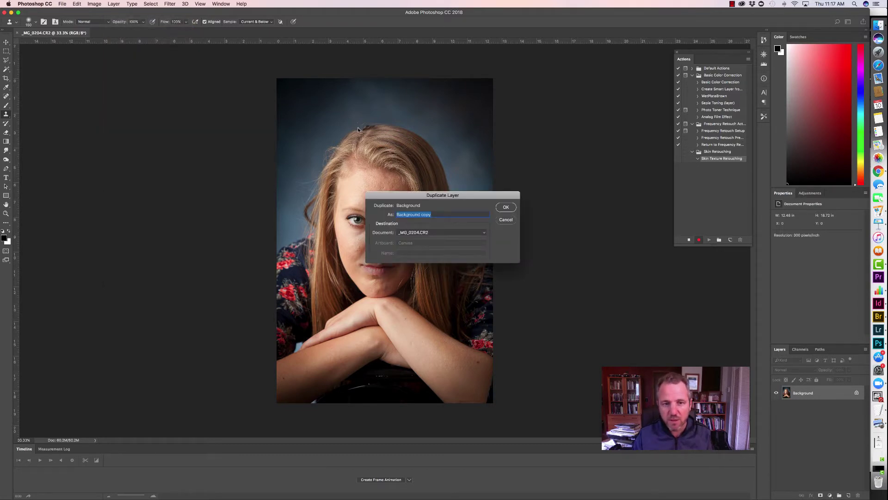
text(Skin)
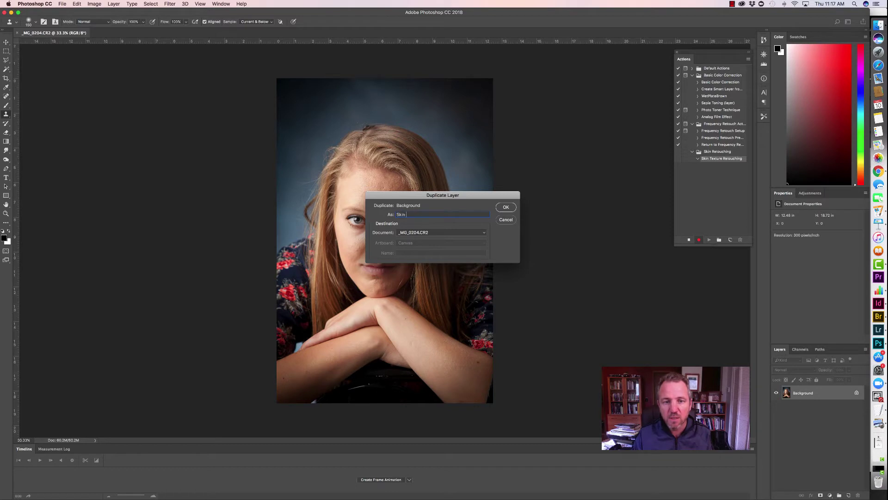
text( Color)
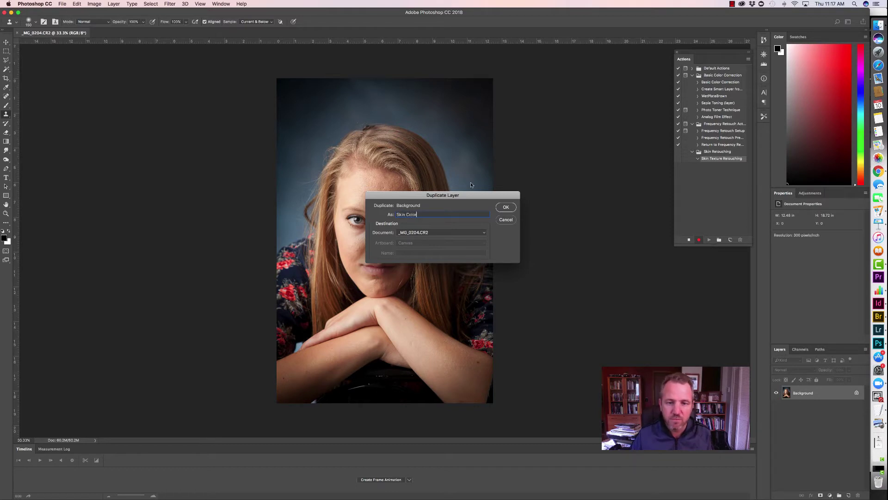
click(507, 207)
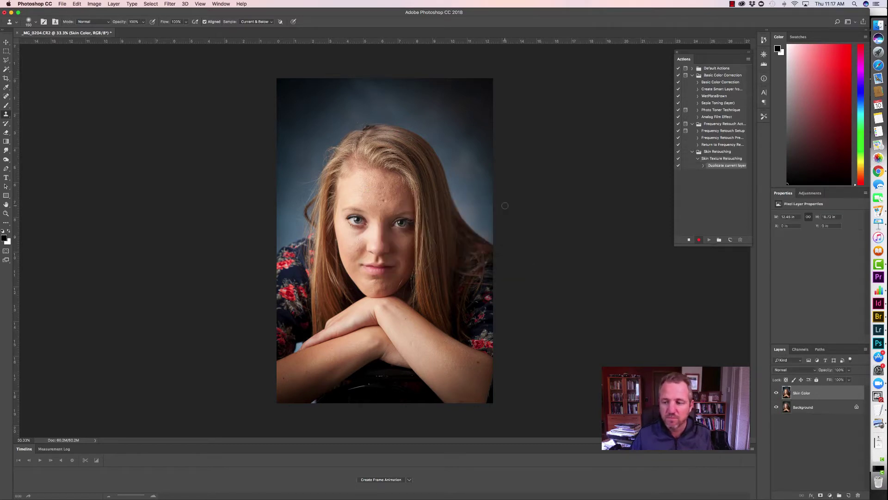
- Insert a stop reading "You are now going to adjust the gaussian blur setting to smooth out the skin." plus advice on a high enough setting
click(748, 60)
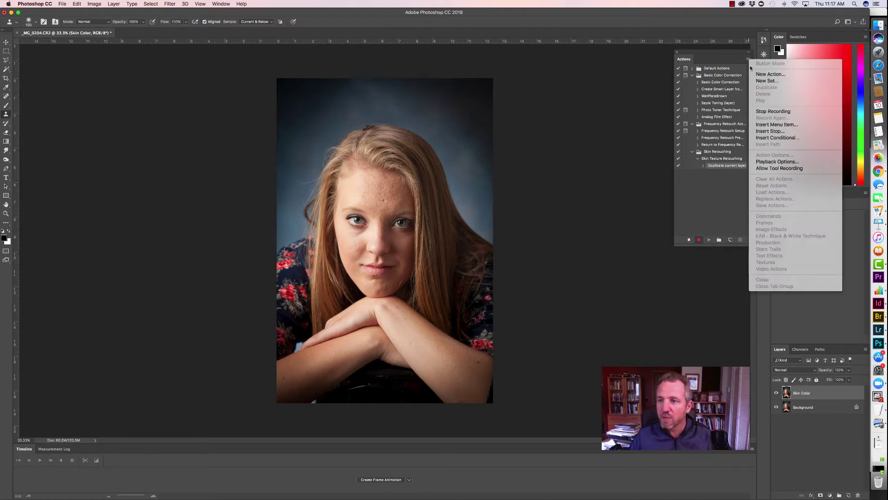
click(761, 131)
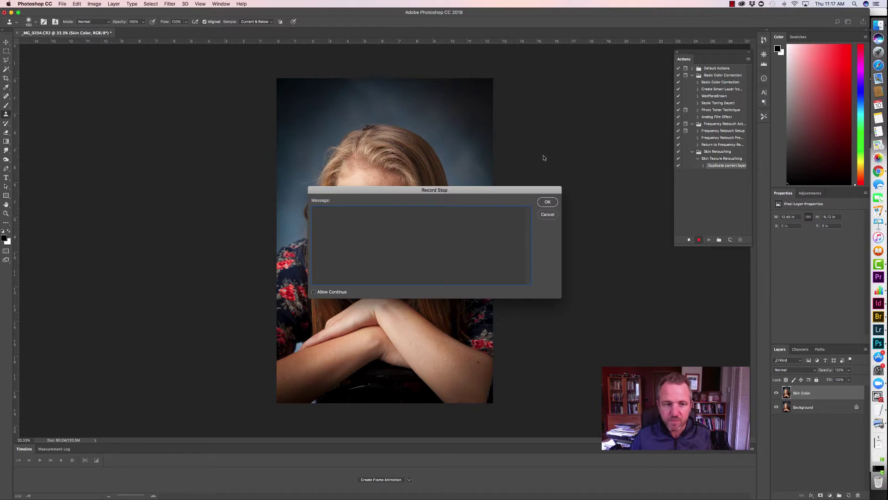
text(You are now going to)
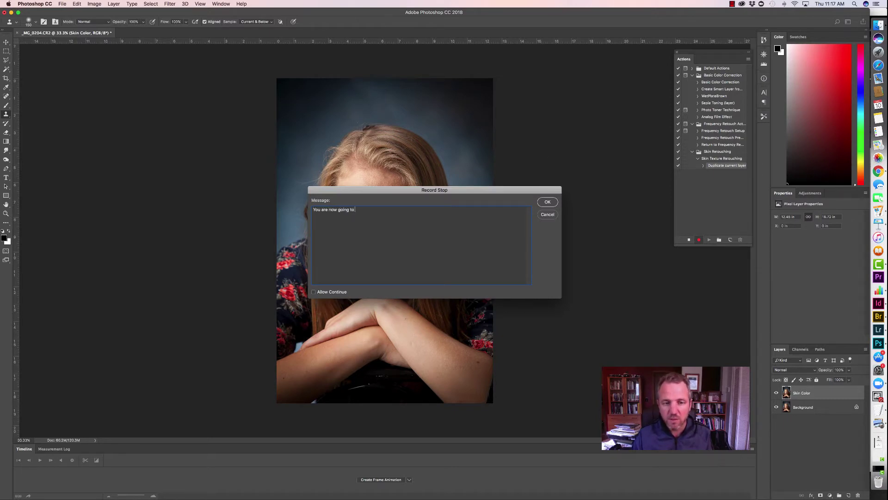
text( adjust the gu)
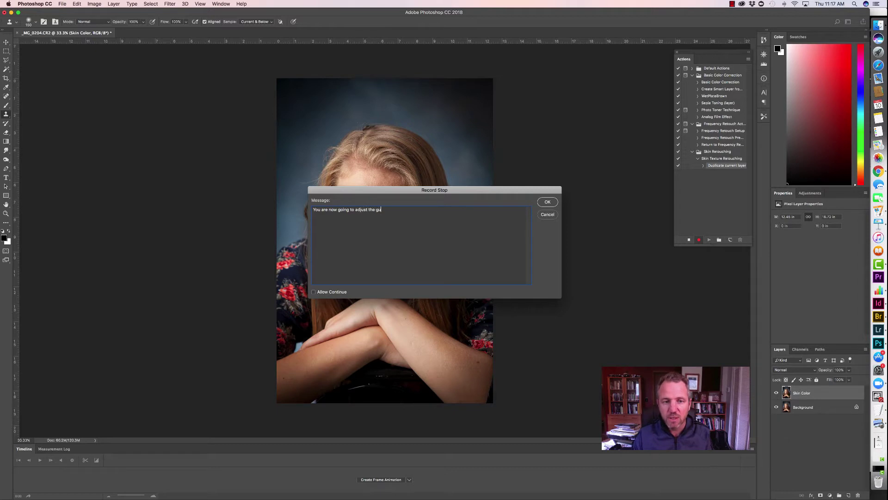
text(a)
key(BackSpace)
key(BackSpace)
text(aussian)
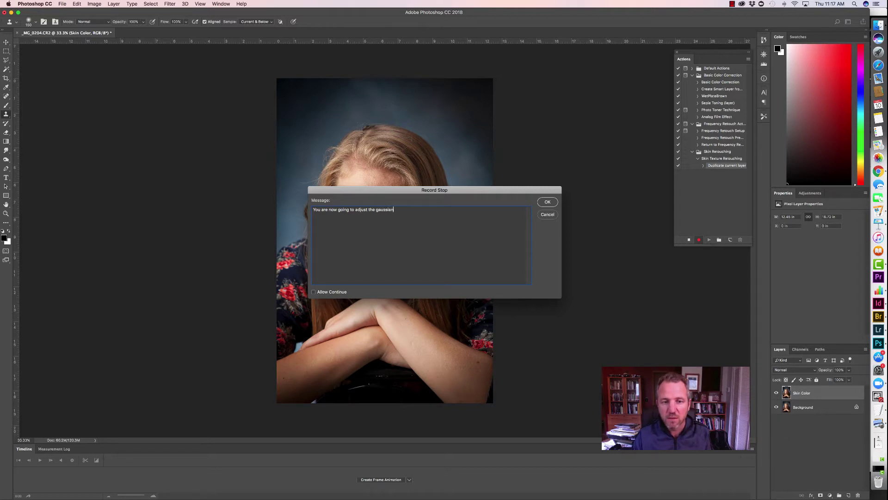
text( blur setting to smooth out the skin.  Be sure to use a setting that is high enough but where you can still see separation of the basic shapes of the compositio)
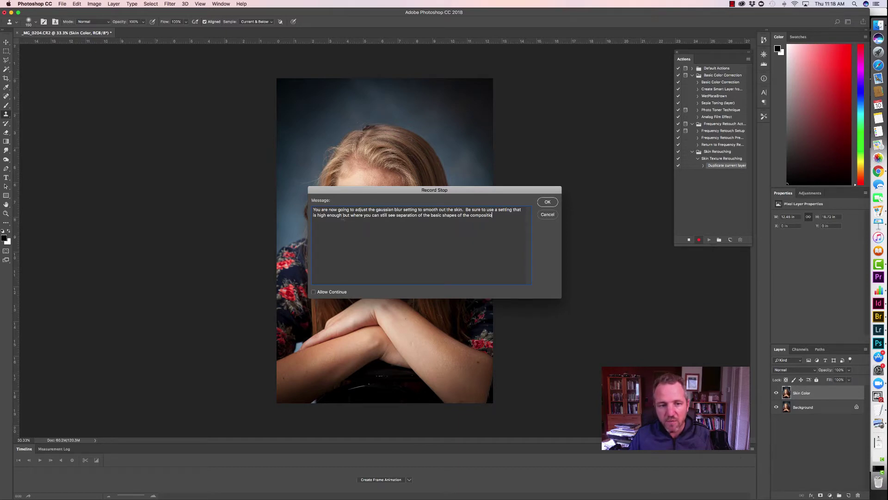
- Replace the message's ending after "still see" with "the circles in the iris of the eye." and record the stop with Allow Continue enabled
drag(343, 215, 370, 221)
click(374, 215)
drag(397, 215, 493, 215)
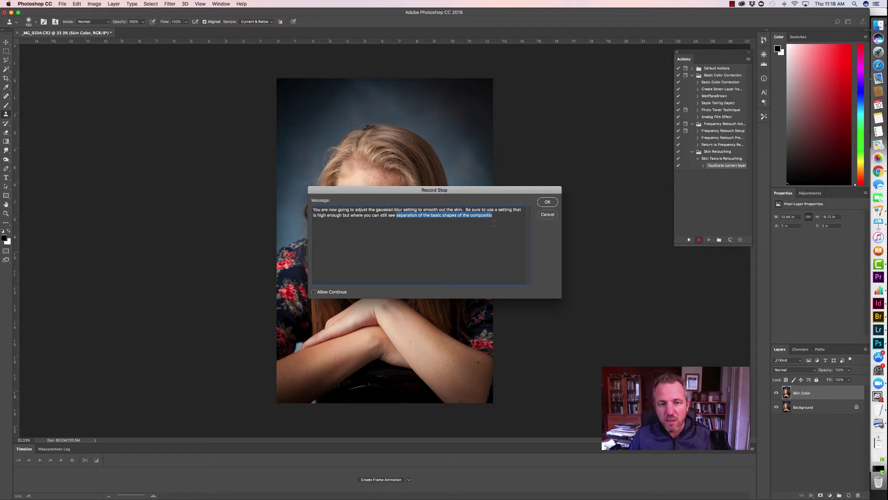
text(the)
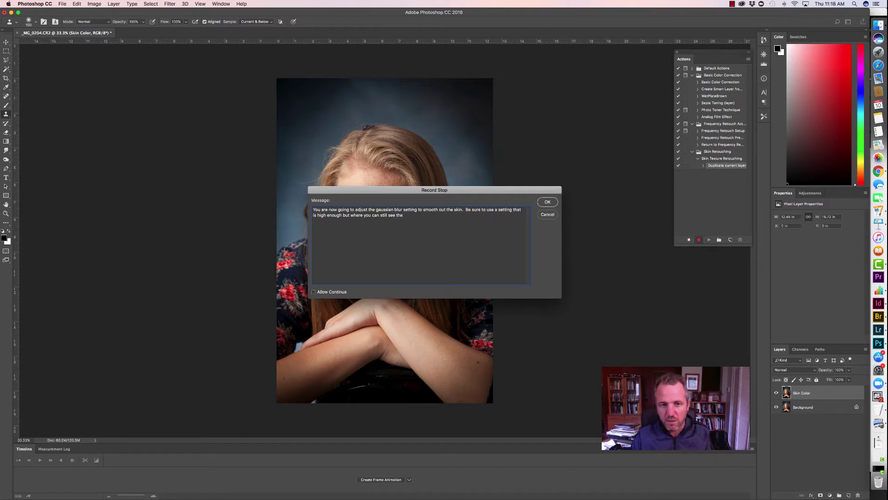
text( circles in the iris o)
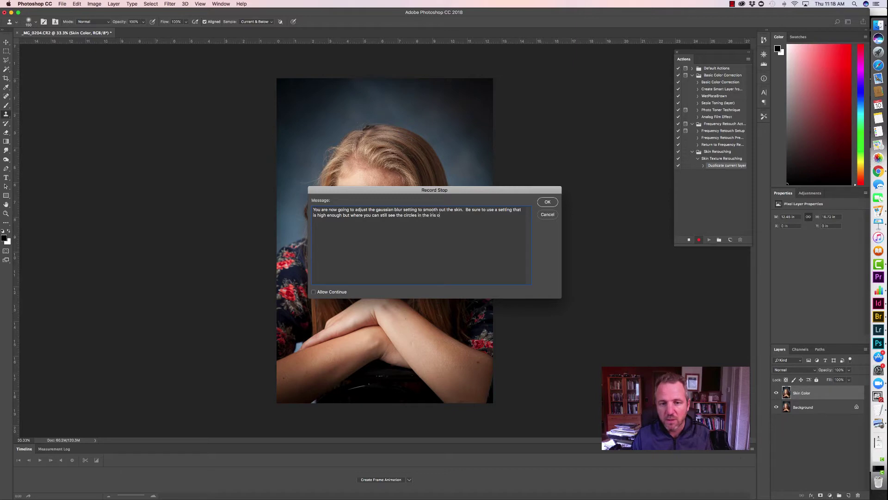
text(f the eye.)
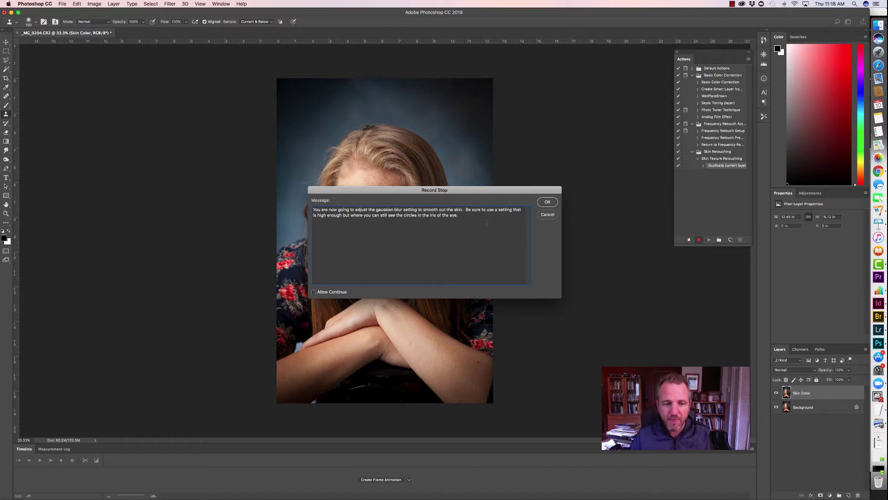
click(314, 292)
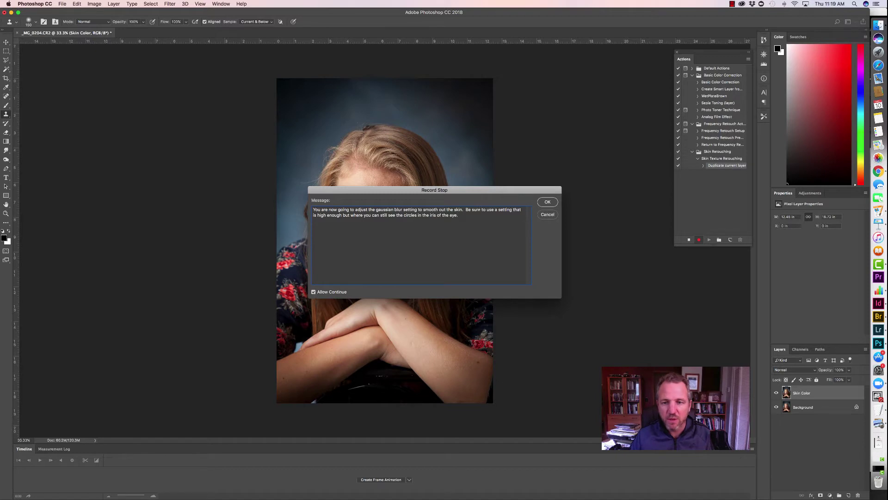
click(554, 203)
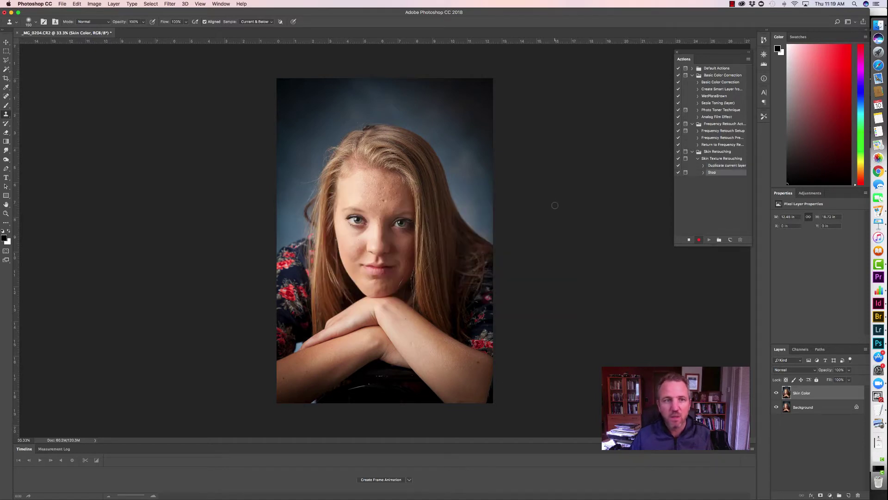
click(170, 5)
mouse_move(175, 87)
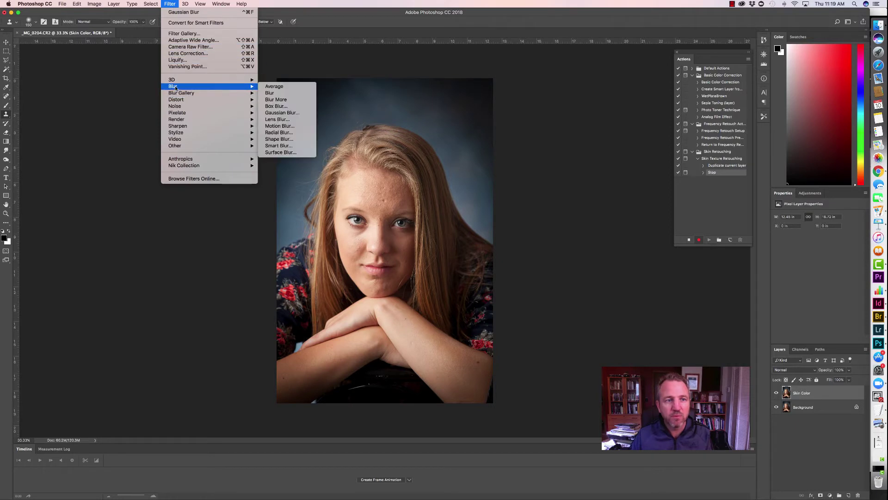
click(665, 4)
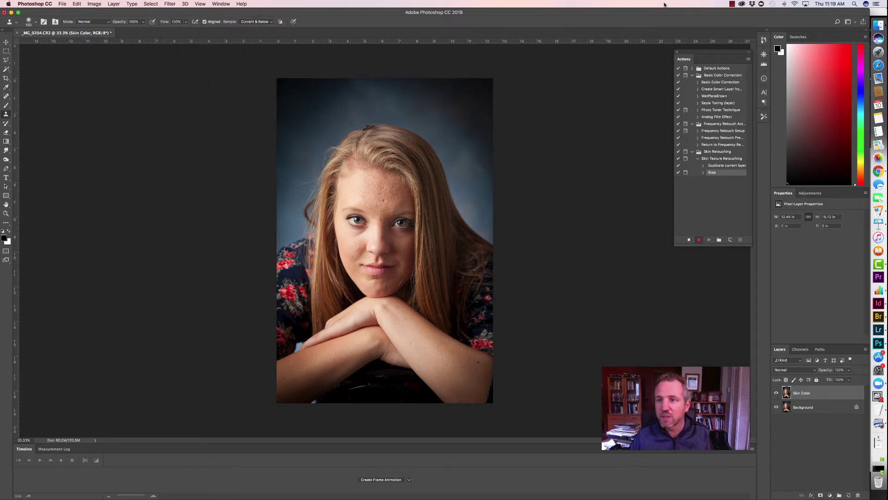
- Insert the Gaussian Blur filter as a menu item in the Skin Texture Retouching action
click(749, 60)
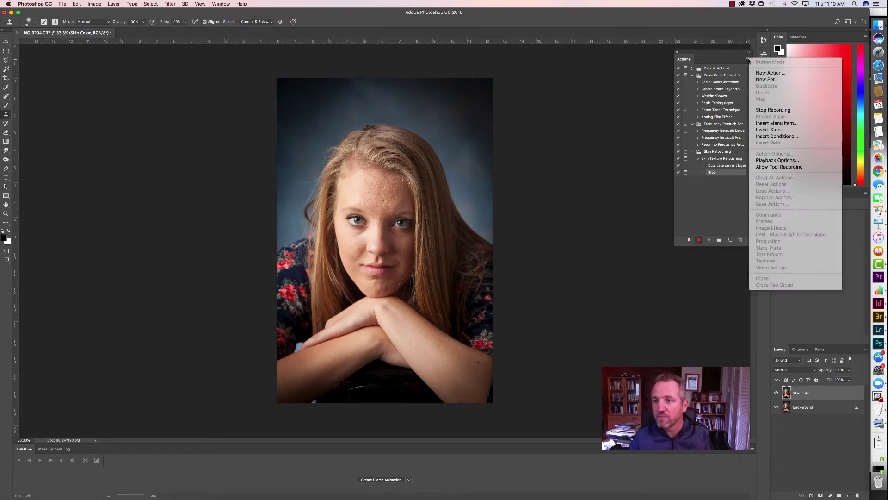
click(762, 123)
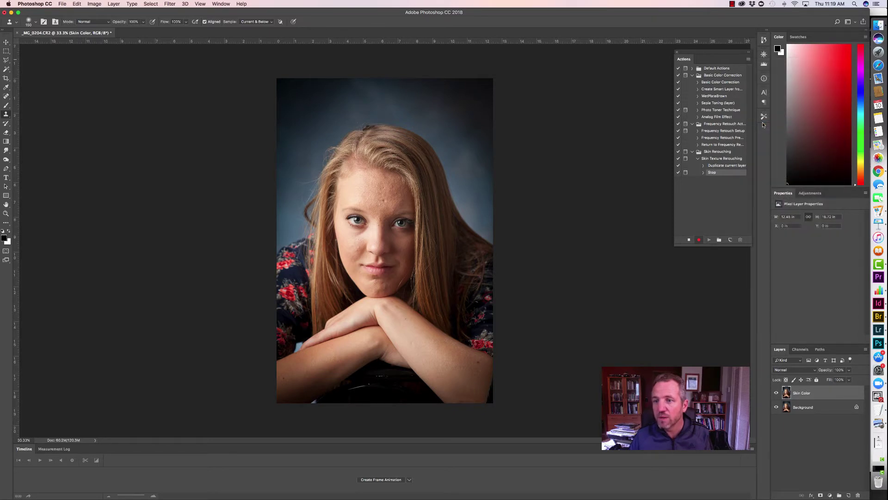
click(169, 4)
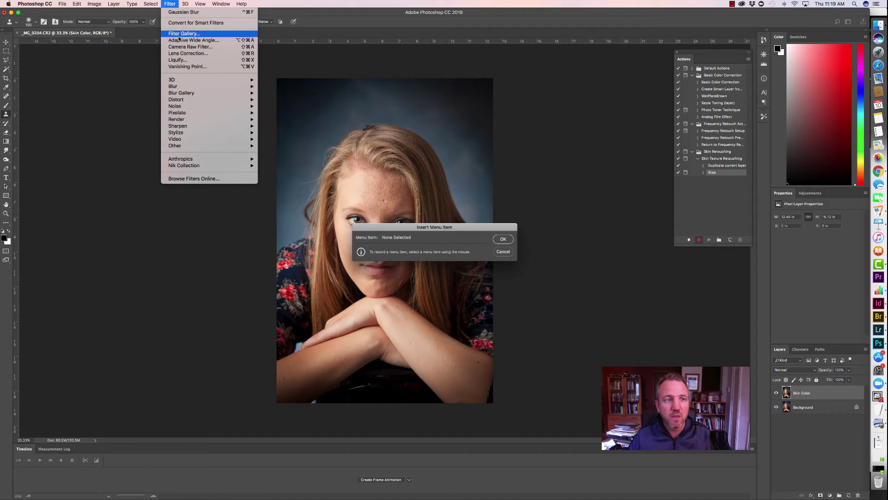
mouse_move(179, 87)
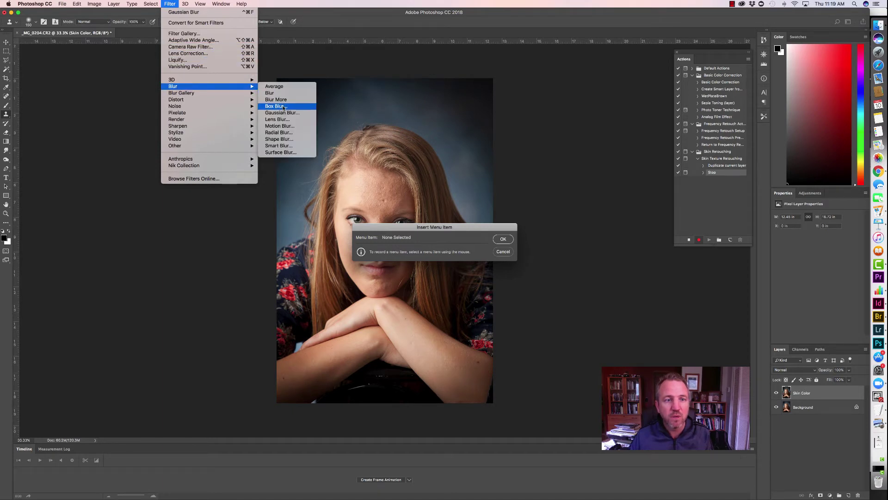
click(281, 113)
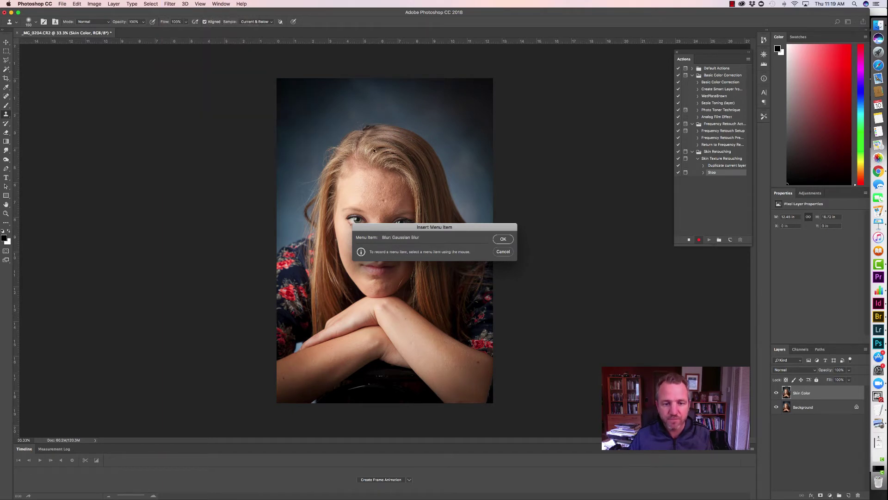
click(503, 240)
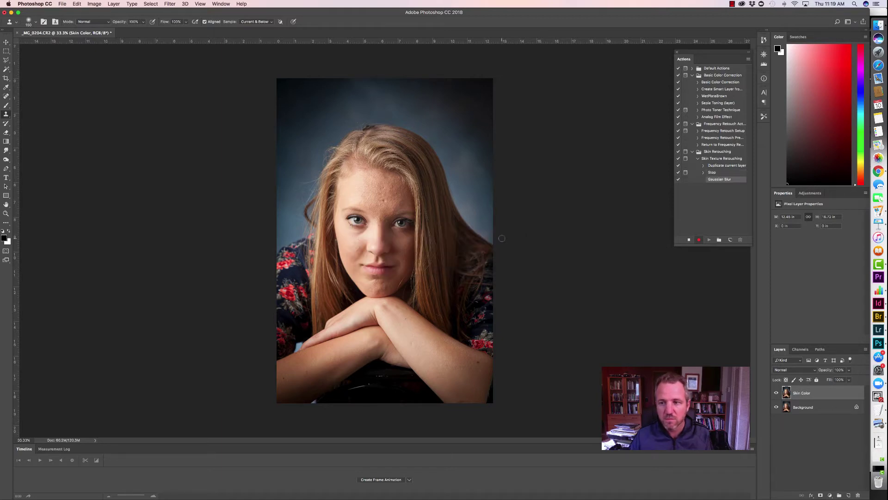
- With action recording paused, blur the Skin Color layer with a Gaussian Blur radius of about 9.5 pixels, and resume recording
click(689, 240)
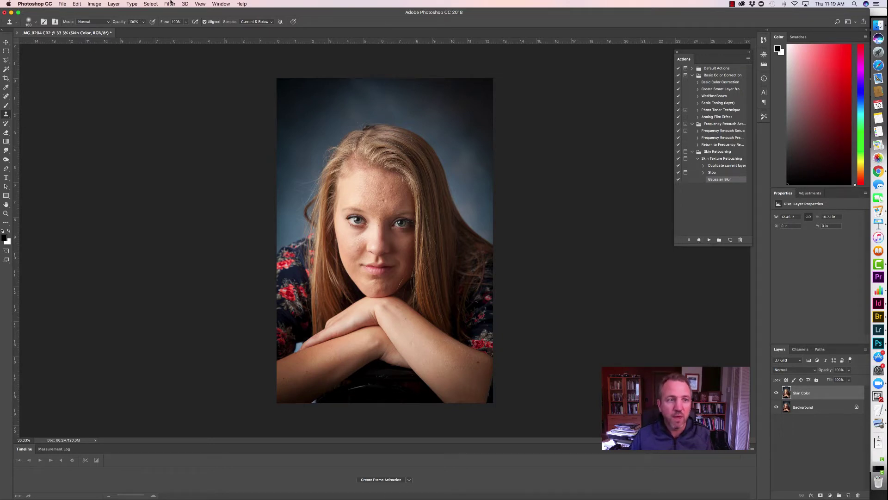
click(169, 4)
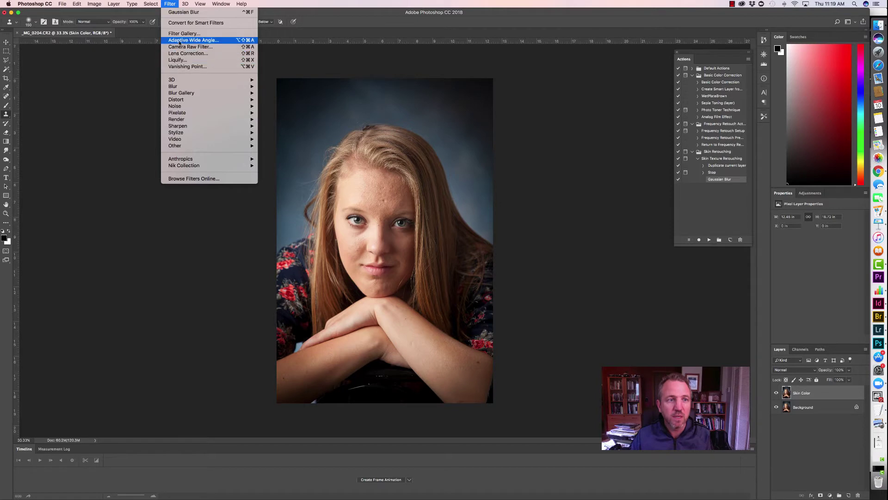
click(176, 12)
click(357, 218)
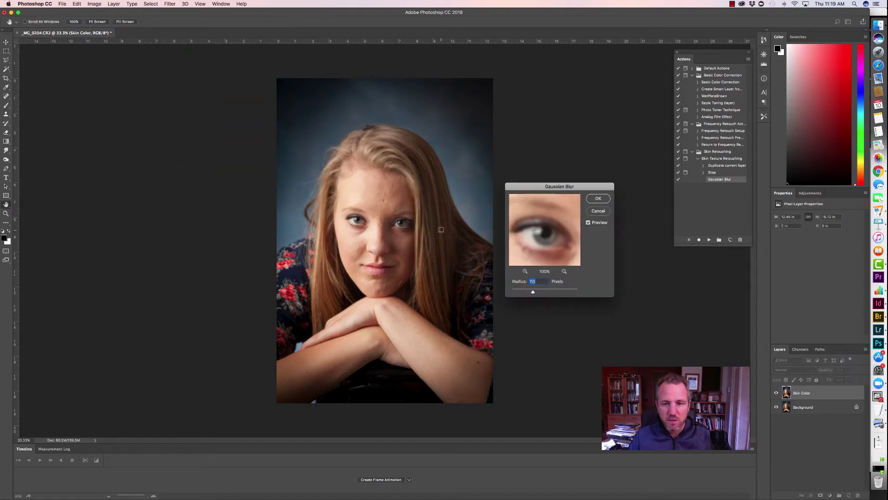
drag(533, 292, 538, 293)
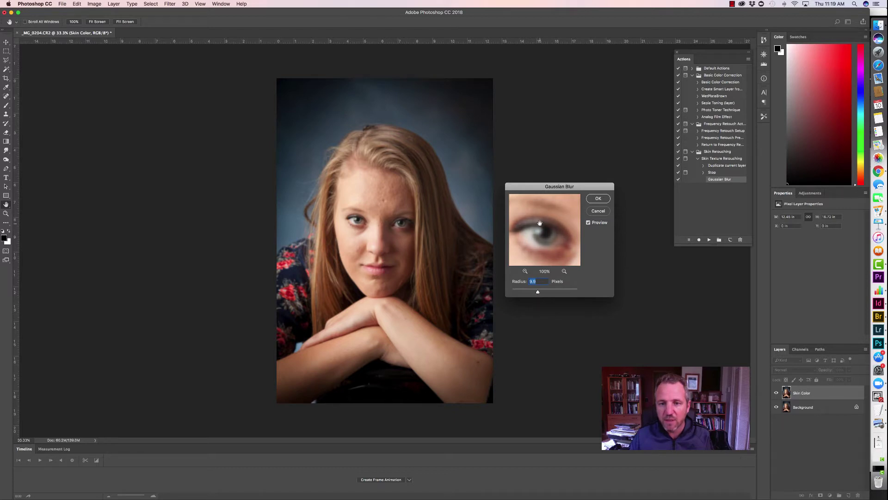
click(596, 199)
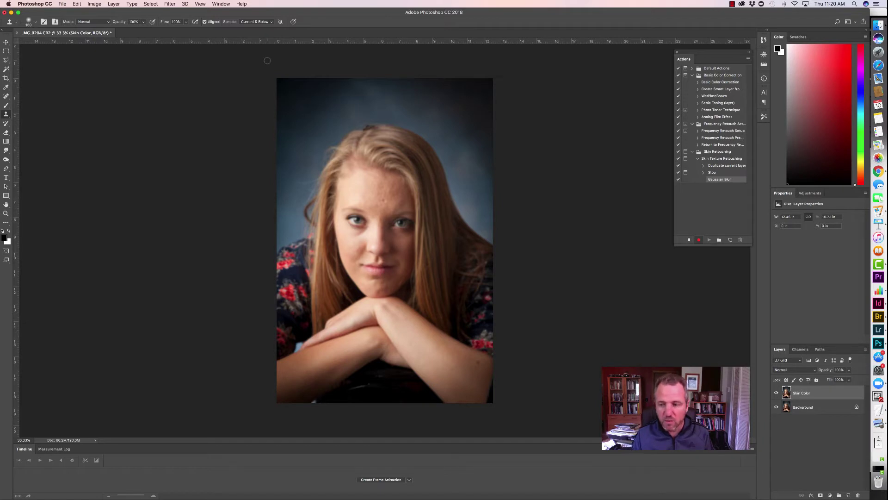
- Create a new layer named "Skin Texture" and fill it with 50% Gray in Normal mode at 100% opacity
key(super+shift+n)
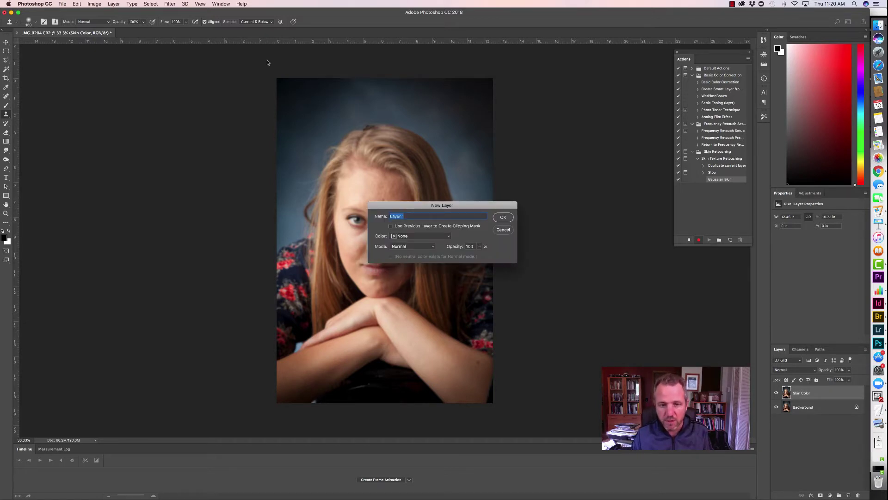
text(Skin Texture)
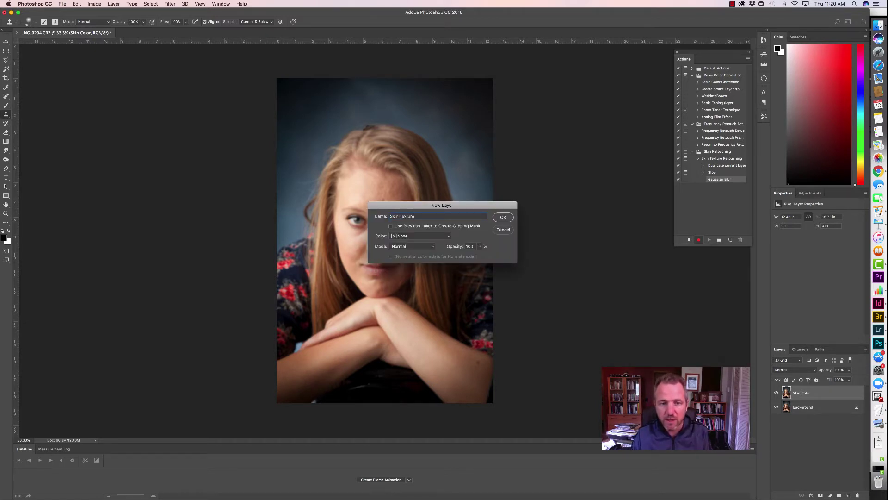
key(Return)
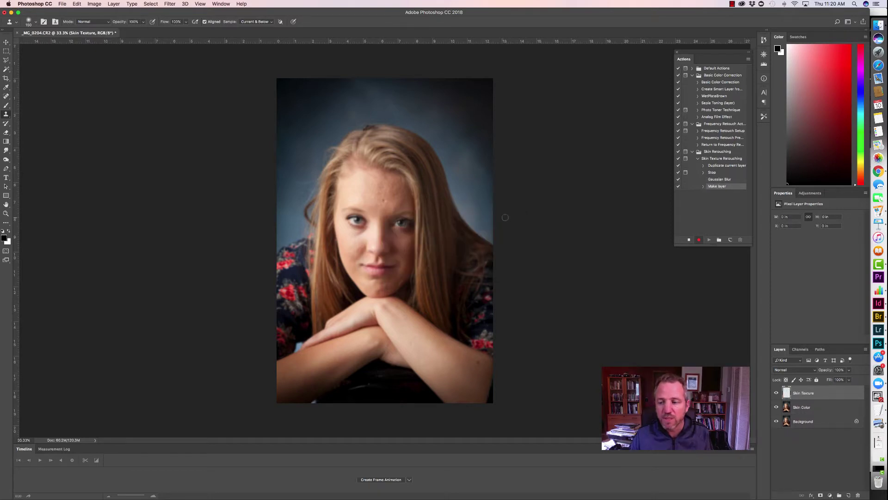
click(77, 4)
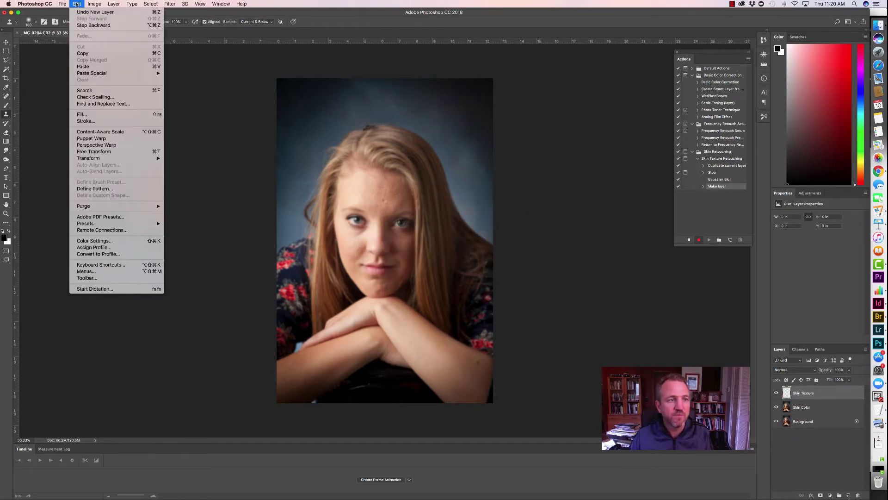
click(134, 116)
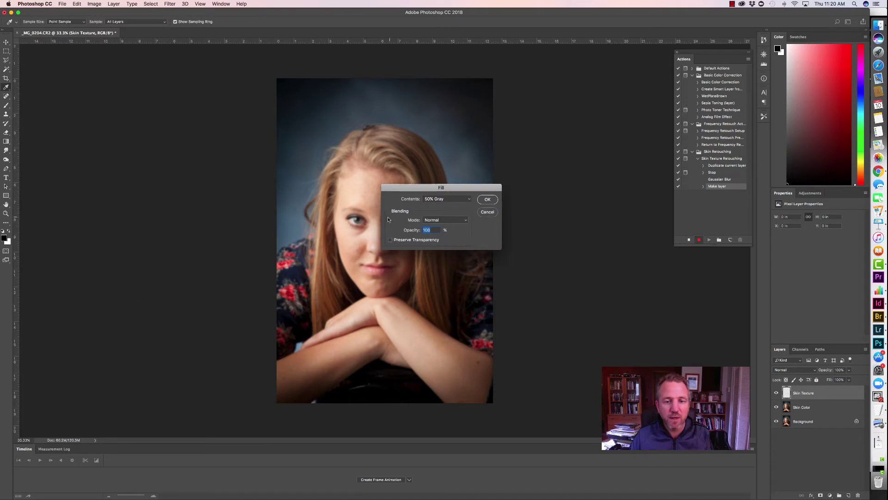
click(487, 200)
click(487, 200)
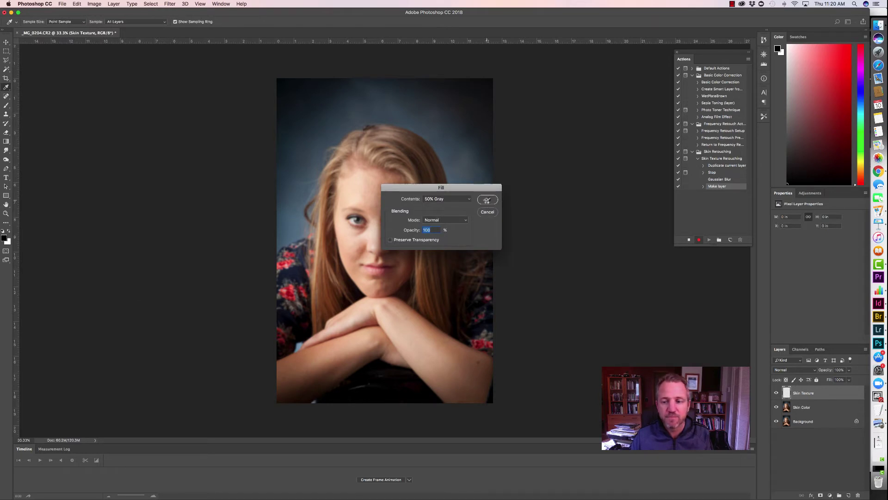
- Add monochromatic noise with Uniform distribution and an amount of about 51% to the Skin Texture layer
click(169, 4)
mouse_move(183, 106)
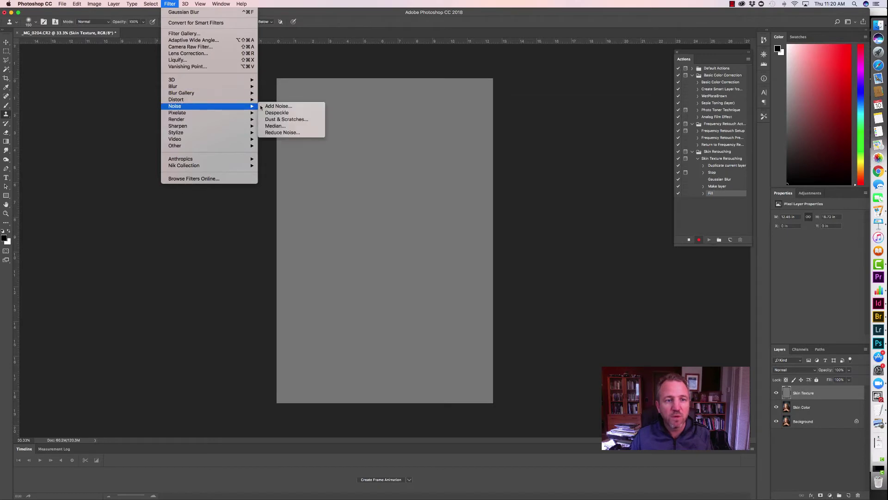
click(271, 107)
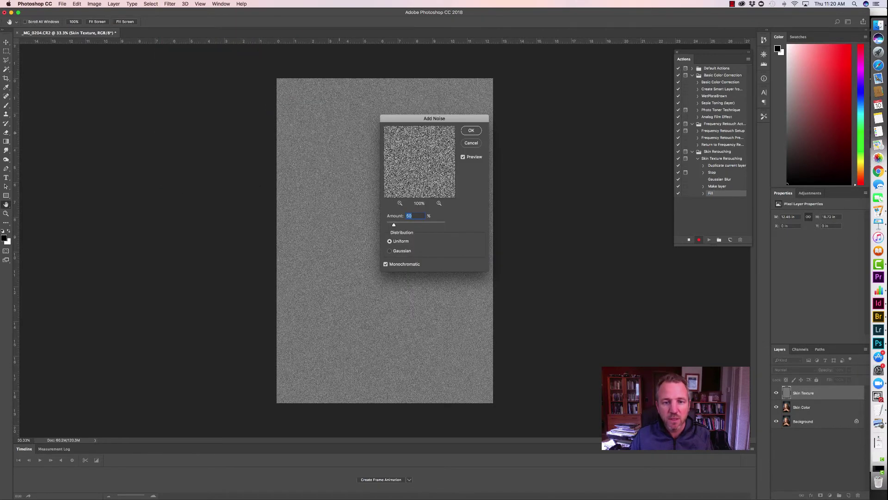
drag(393, 225, 395, 225)
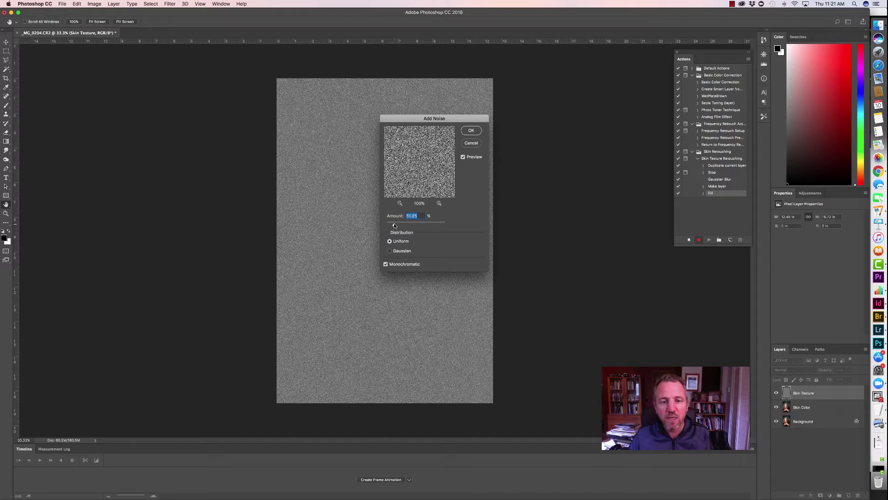
click(472, 131)
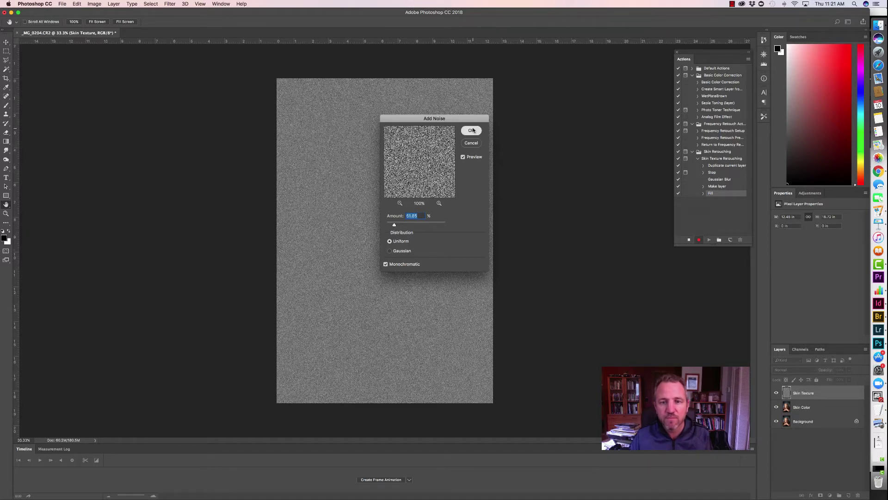
click(472, 130)
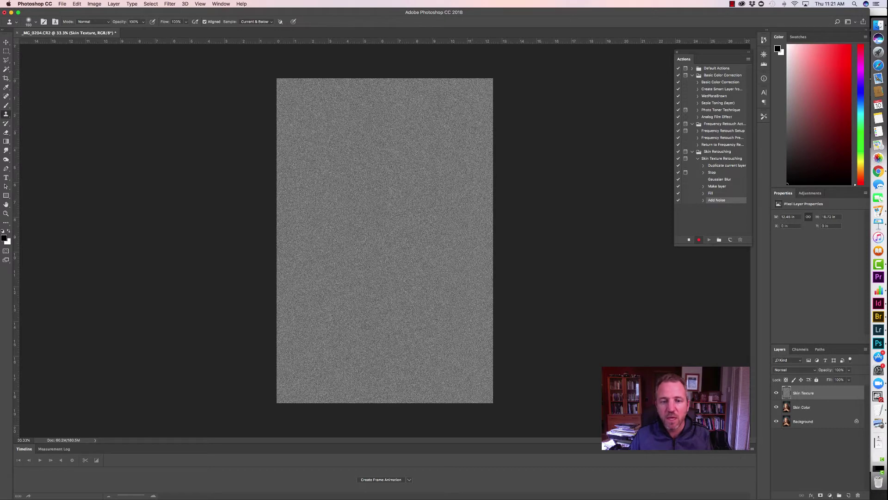
- Convert the Skin Texture layer to a smart object
click(114, 3)
mouse_move(148, 140)
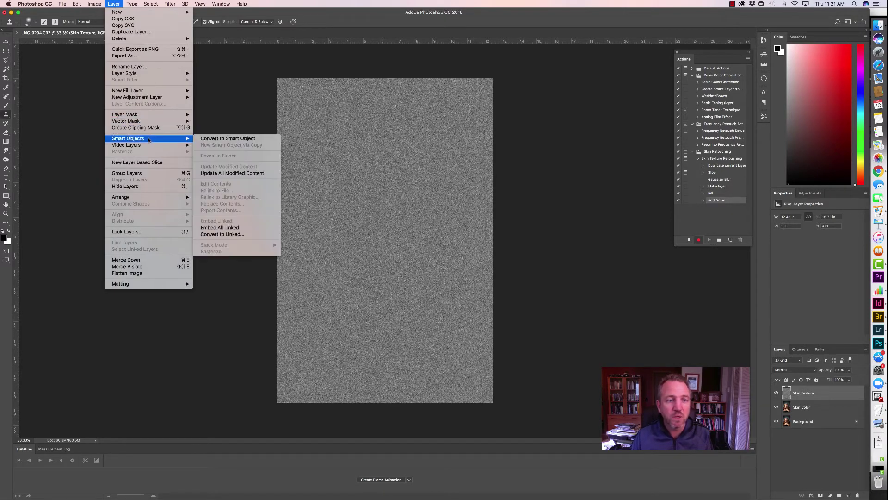
click(239, 140)
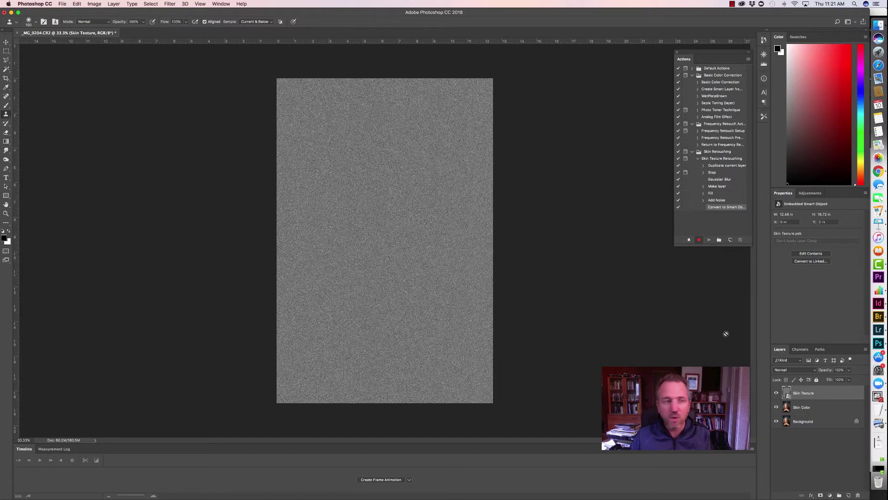
click(170, 4)
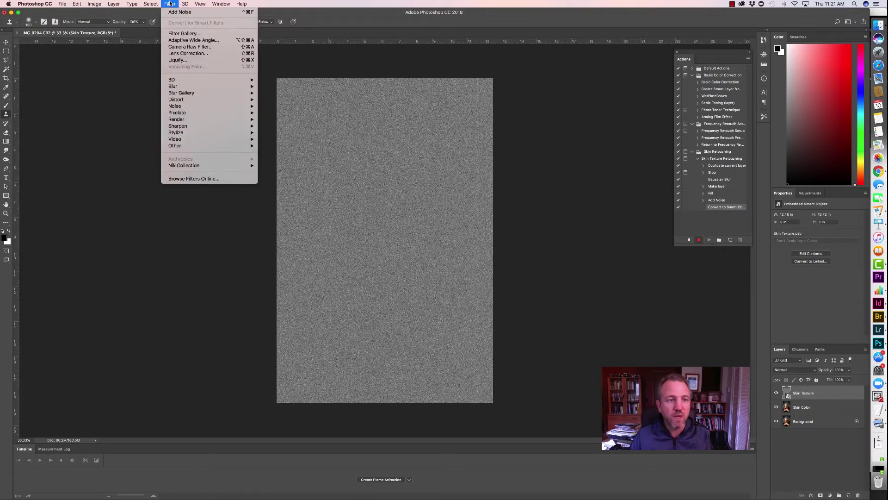
mouse_move(189, 113)
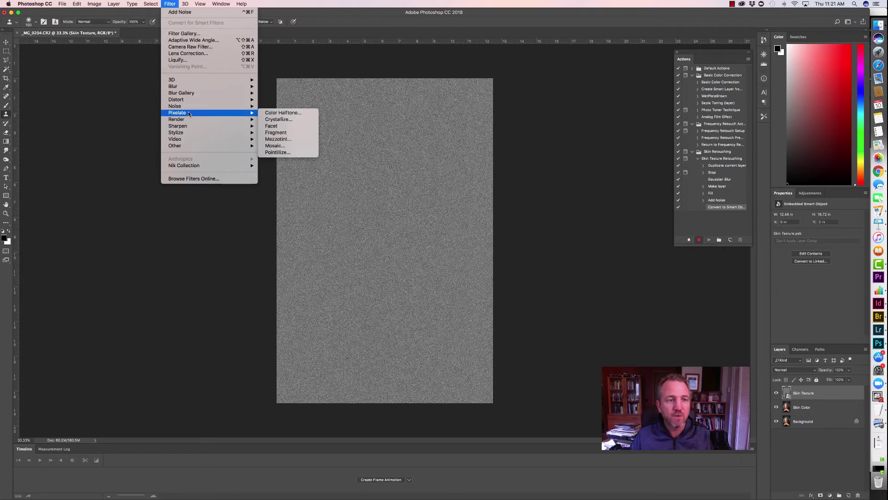
mouse_move(190, 88)
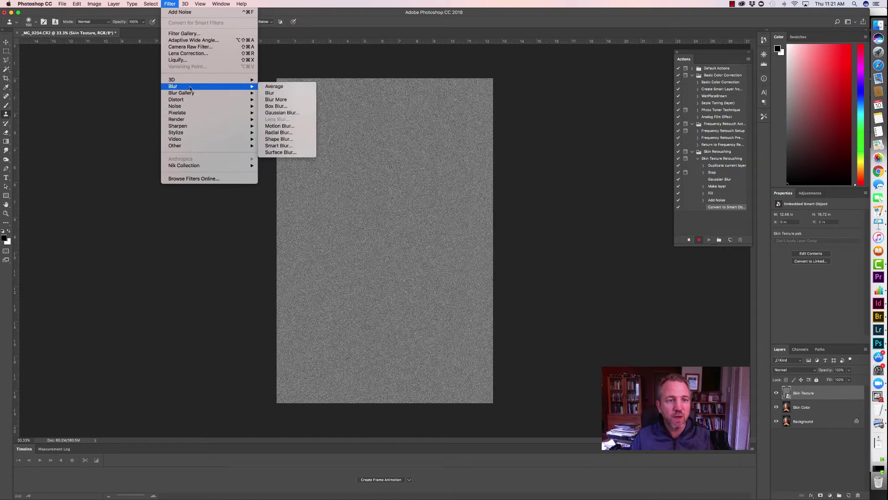
click(278, 96)
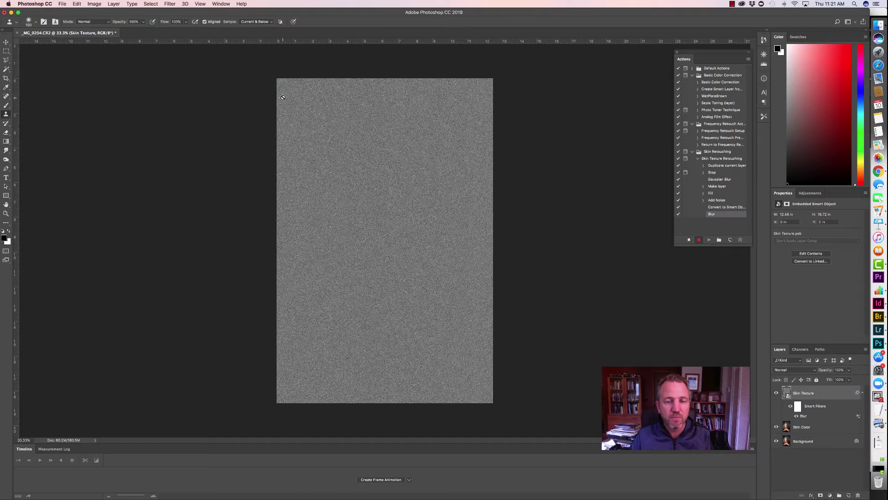
key(super+z)
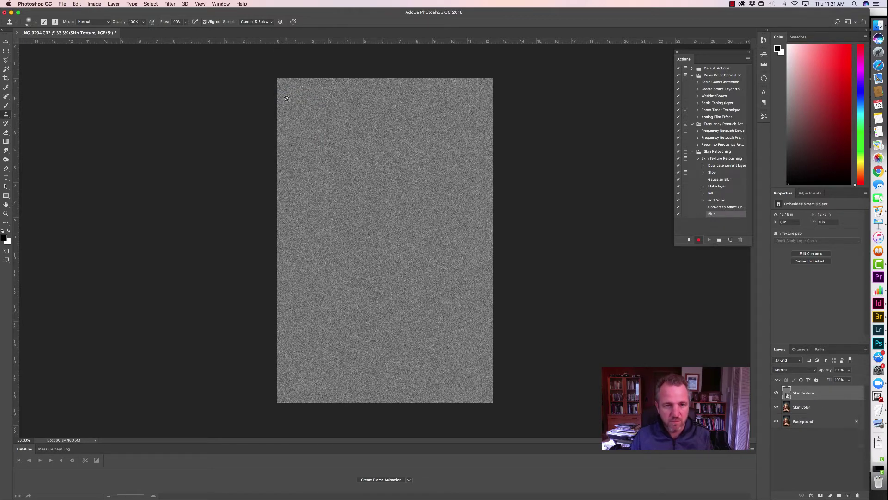
- Apply a Gaussian Blur with a radius of about 1.2 pixels to the Skin Texture smart object
click(171, 4)
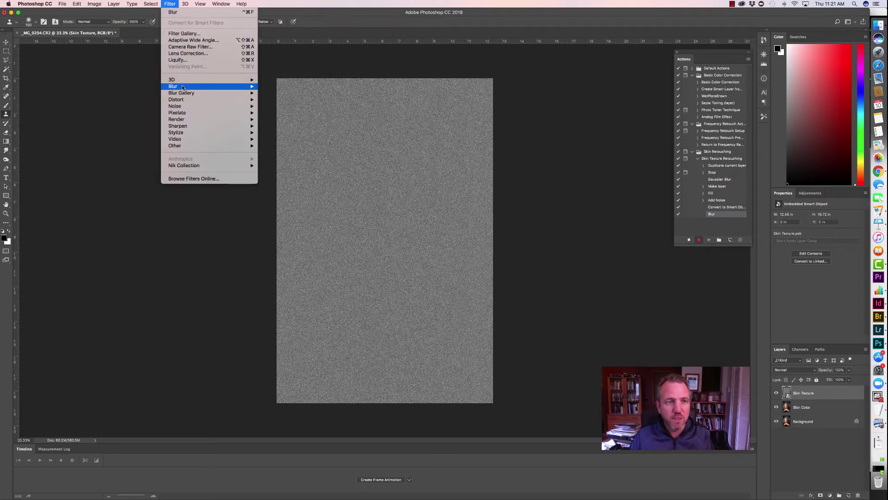
mouse_move(182, 87)
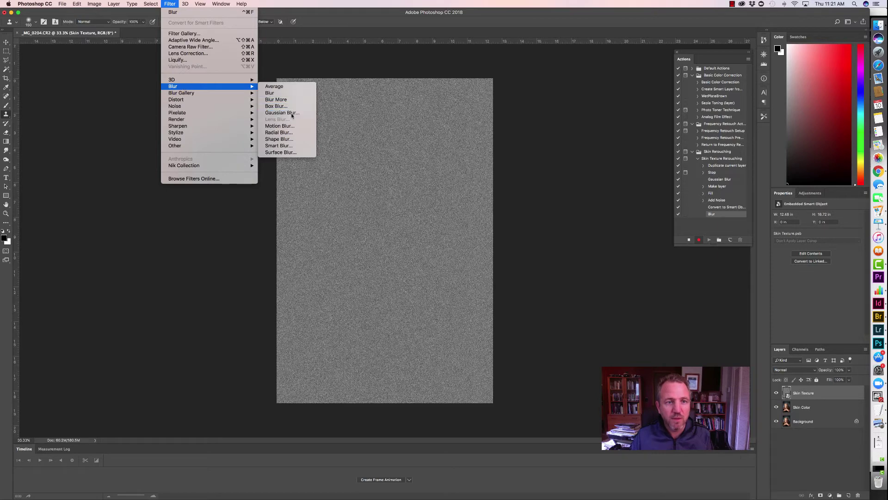
click(292, 114)
drag(537, 292, 517, 292)
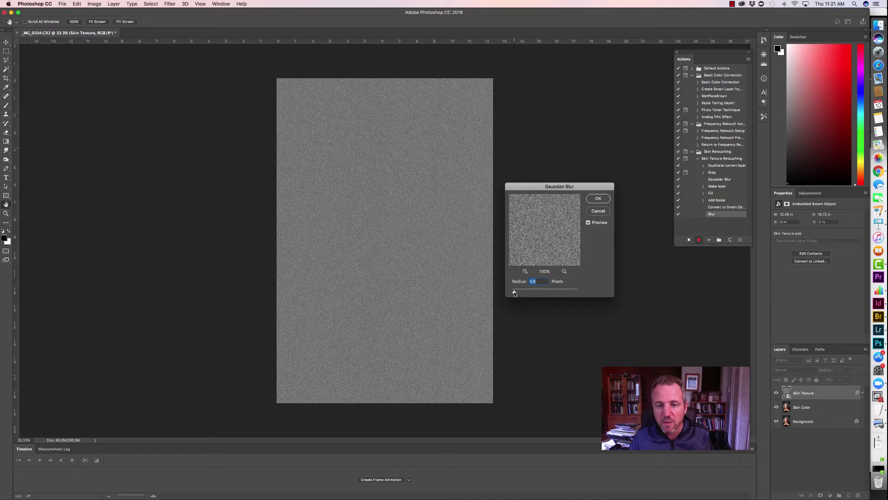
drag(514, 293, 515, 293)
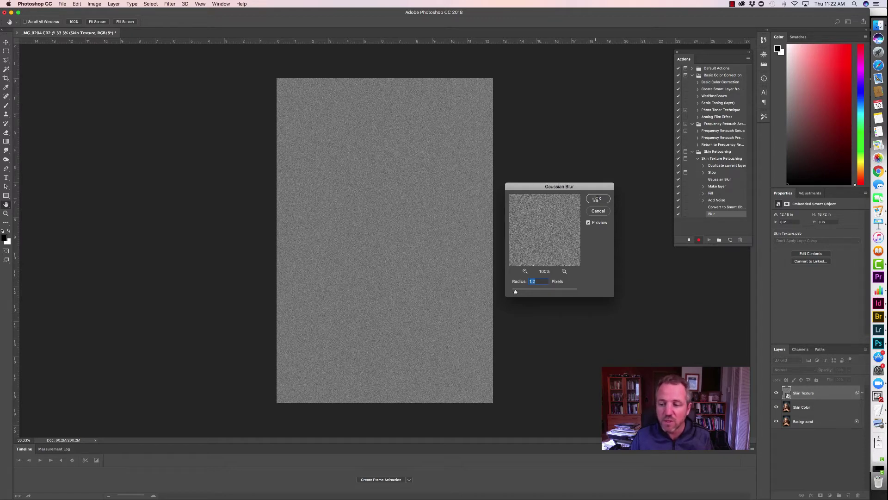
click(597, 199)
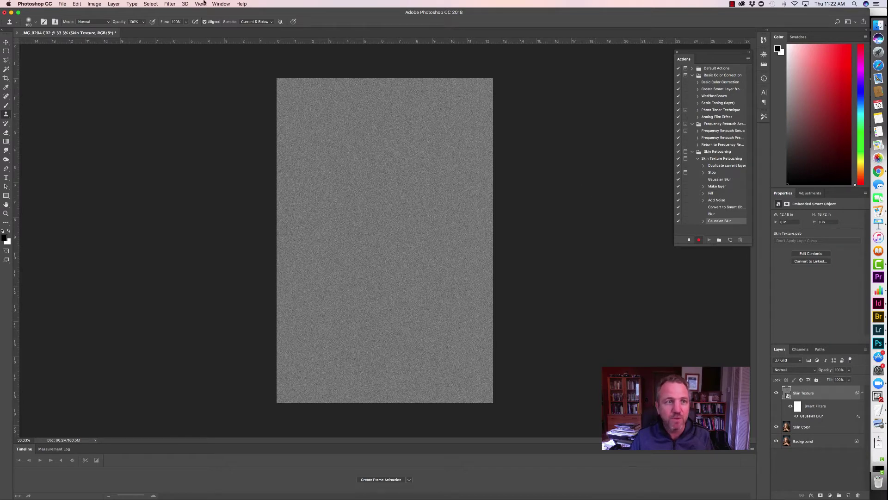
- Apply an Emboss filter to the Skin Texture smart object with a 179° angle, a reduced height and an amount of 100%
click(169, 4)
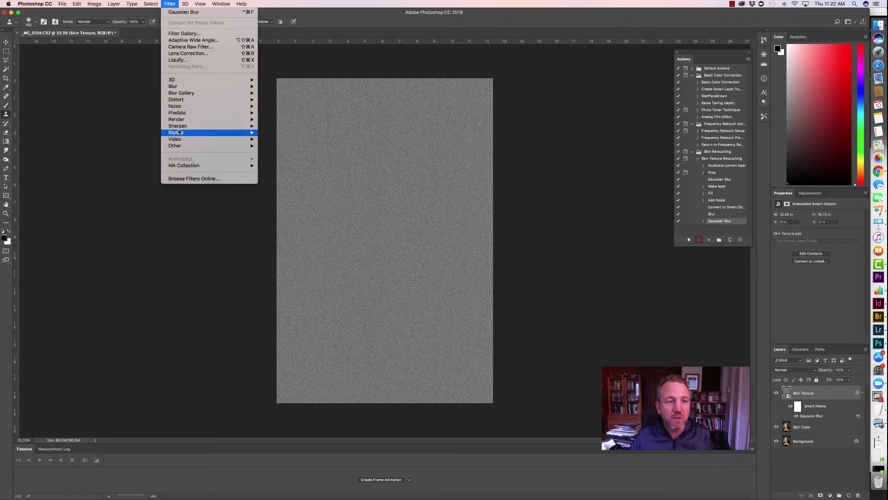
mouse_move(199, 132)
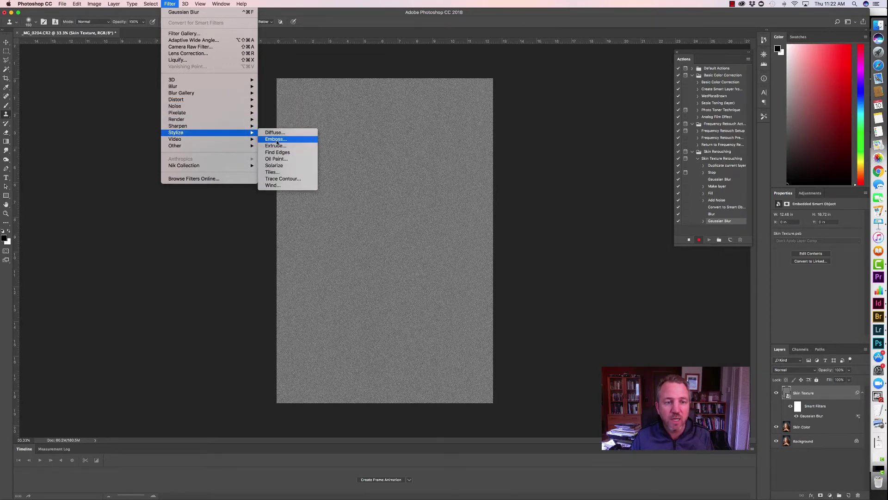
click(276, 139)
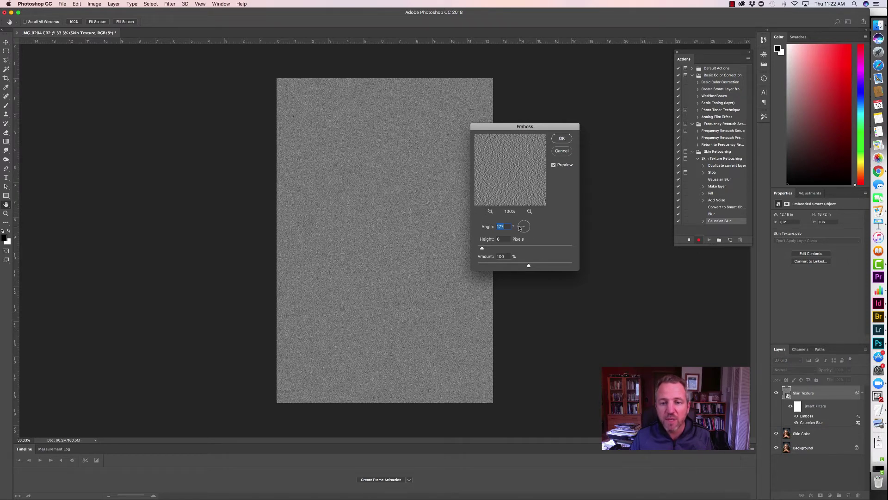
drag(520, 228, 518, 228)
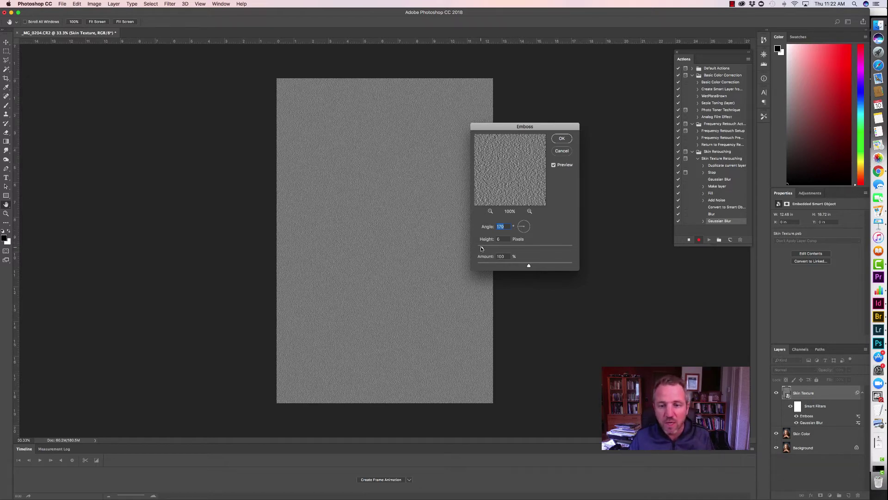
drag(481, 249, 479, 249)
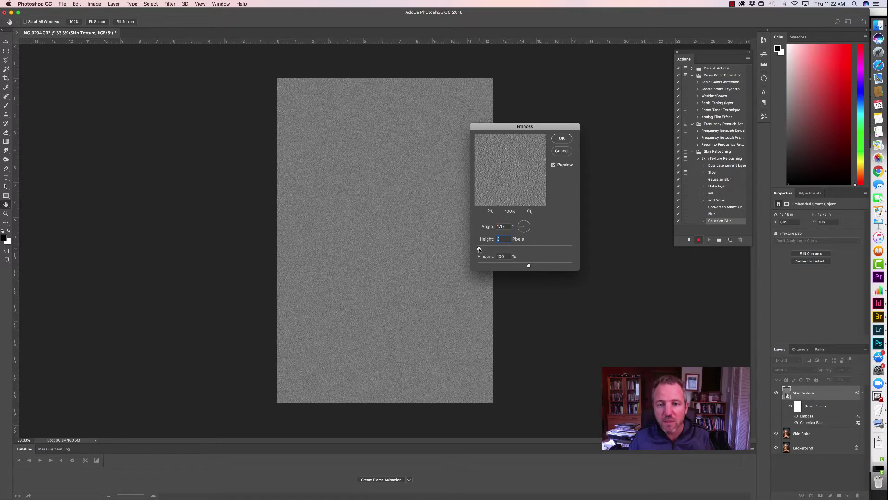
click(562, 138)
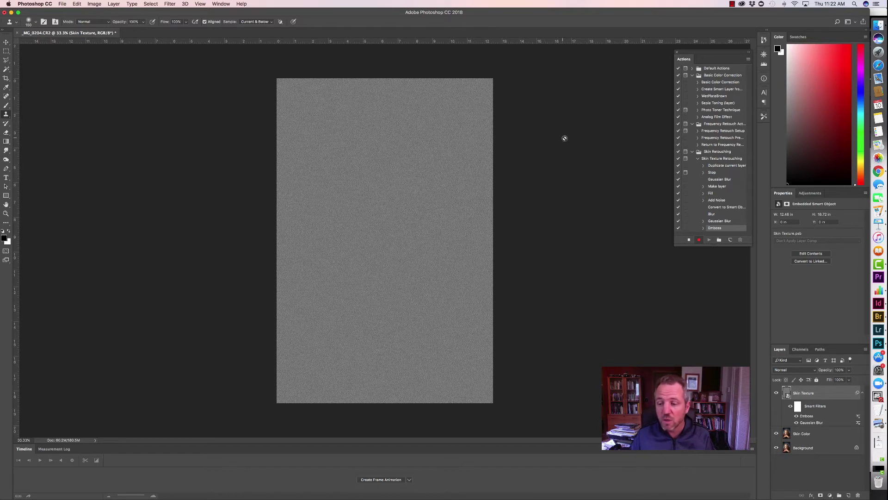
- Clip the Skin Texture layer to the Skin Color layer and set its blend mode to Soft Light
right_click(836, 397)
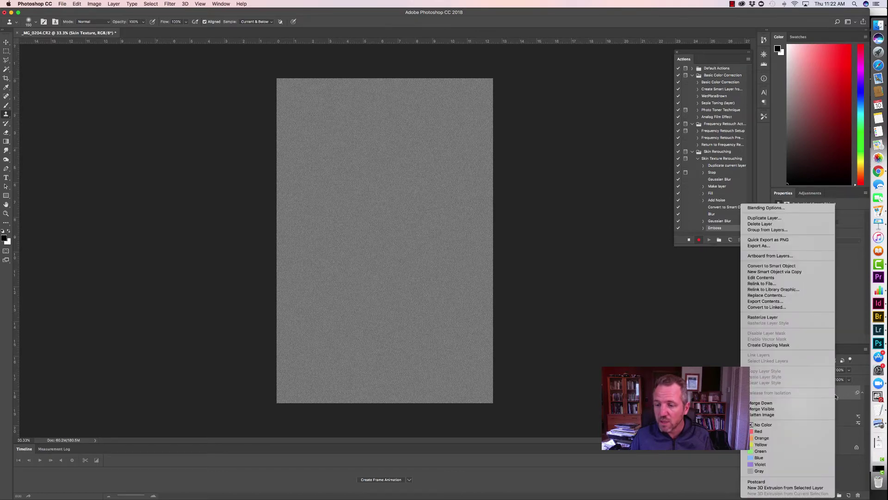
click(781, 348)
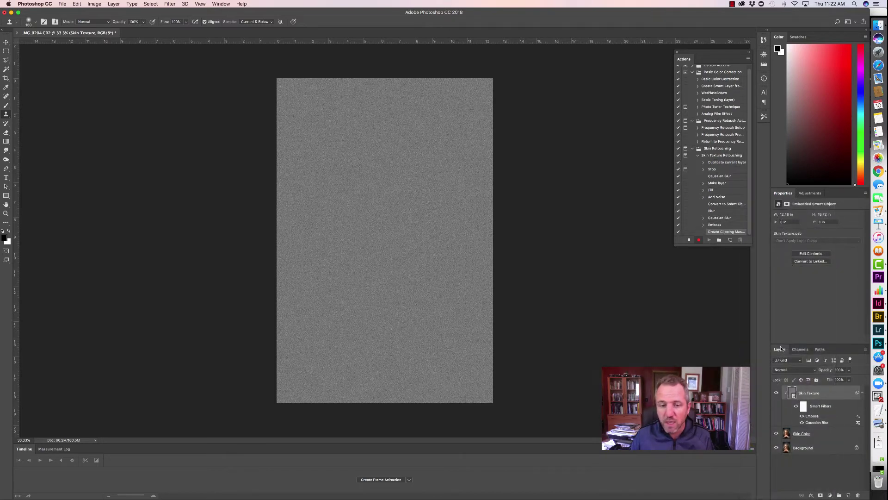
click(784, 369)
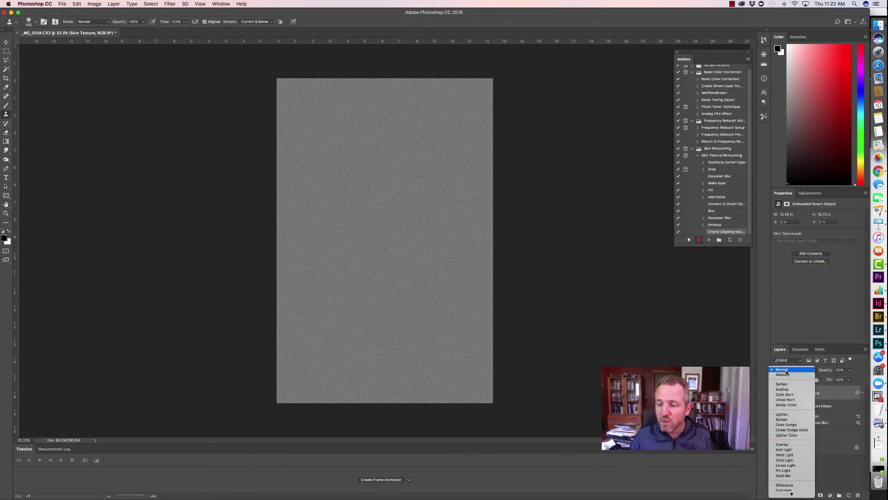
click(789, 450)
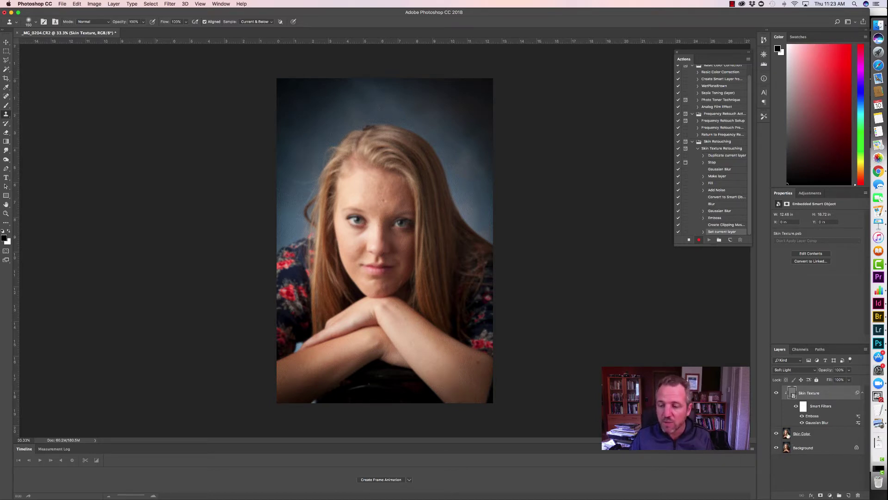
- Add a Hide All layer mask to the Skin Color layer and stop recording the action
click(788, 435)
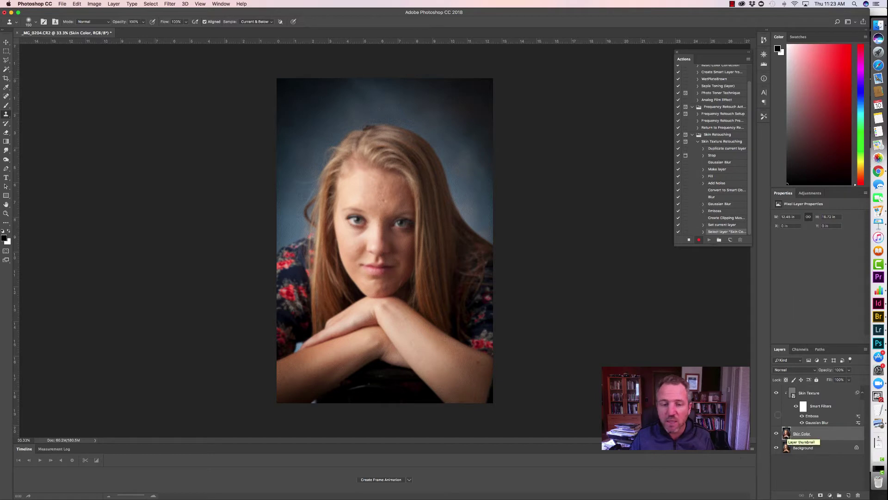
click(113, 3)
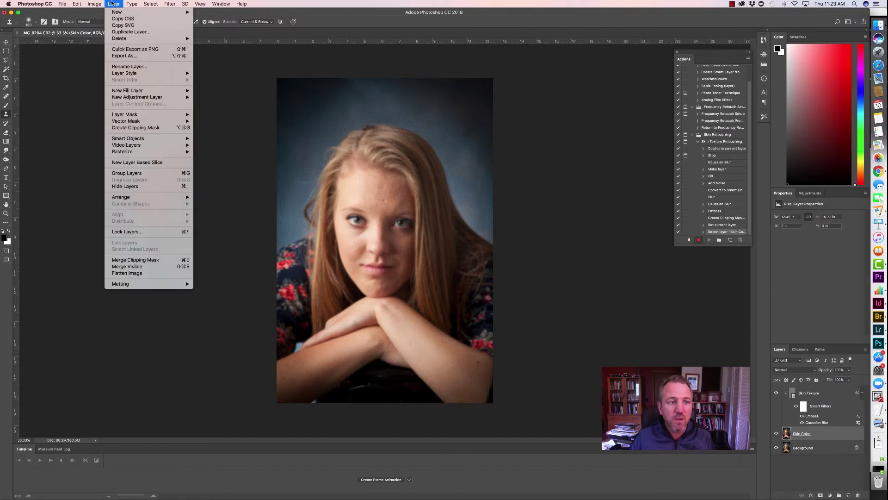
mouse_move(134, 116)
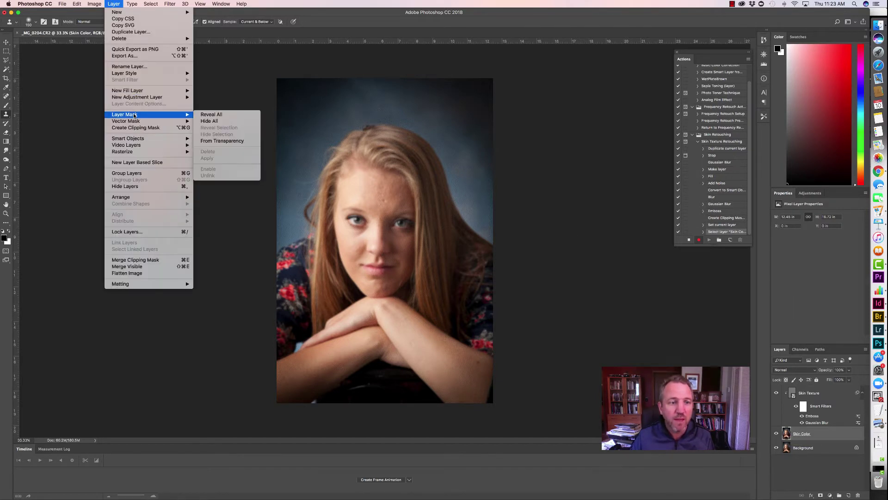
click(209, 121)
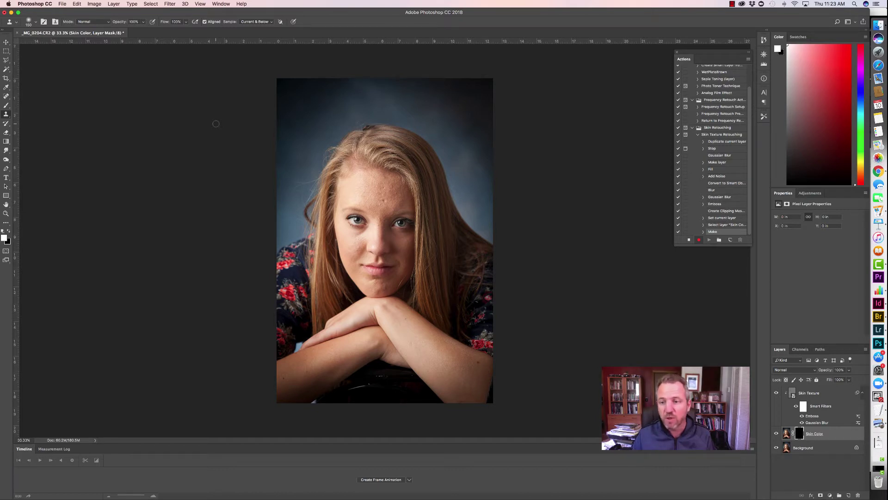
click(688, 240)
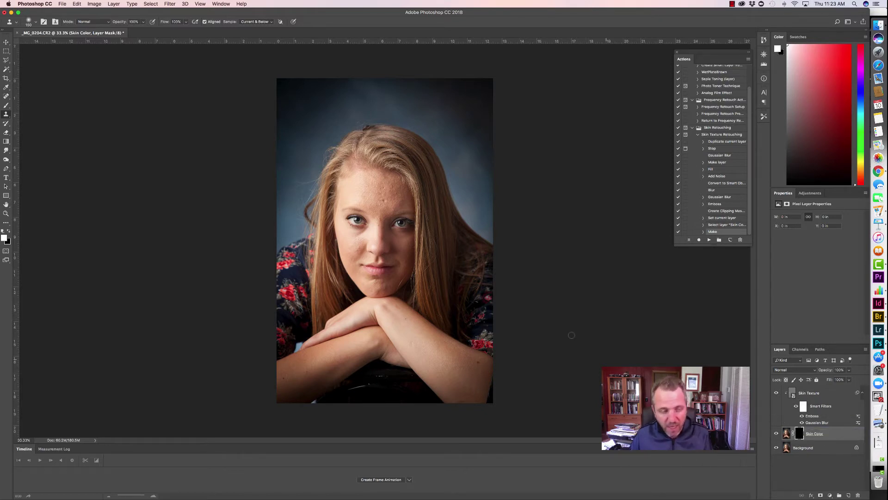
- Paint the Skin Color mask white over the forehead, using a brush of about 600 pixels at 100% opacity
key(b)
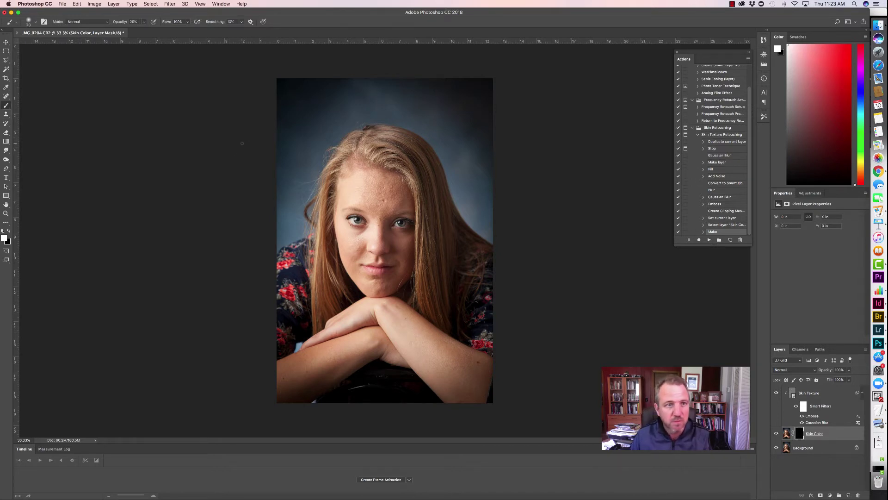
key(bracketright)
key(bracketright)
key(bracketright)
key(bracketright)
key(bracketright)
key(bracketright)
key(bracketright)
key(bracketright)
key(bracketright)
key(bracketright)
key(bracketright)
key(bracketright)
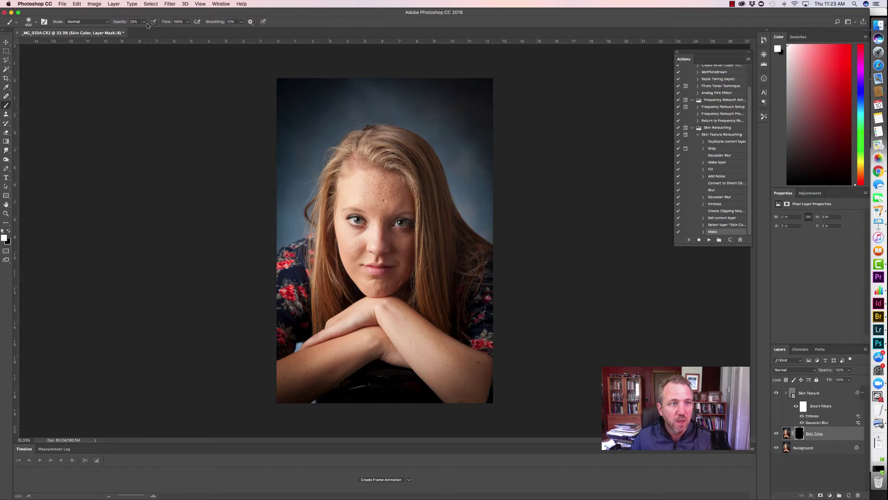
click(144, 21)
drag(143, 30, 169, 31)
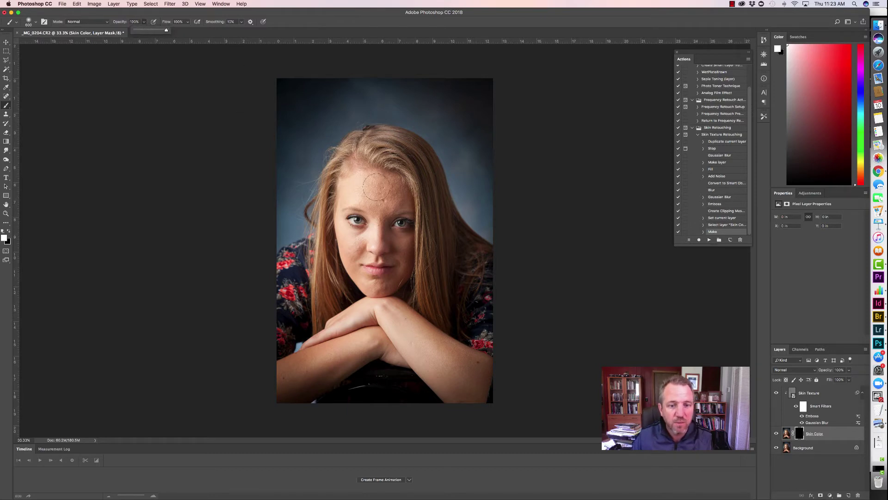
mouse_move(376, 191)
mouse_down()
mouse_move(382, 196)
mouse_move(374, 201)
mouse_move(388, 203)
mouse_move(386, 185)
mouse_move(402, 203)
mouse_move(405, 185)
mouse_move(379, 187)
mouse_move(378, 219)
mouse_up()
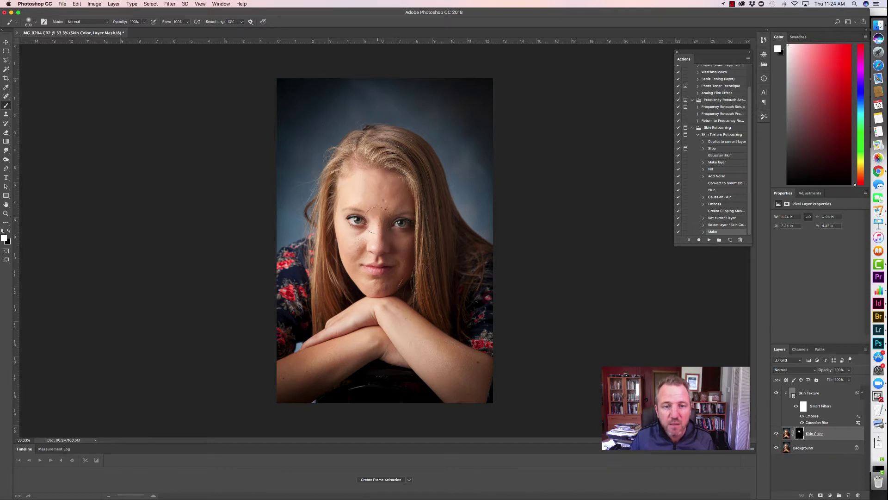
- Paint white on the Skin Color mask over the nose, cheeks and chin with a smaller brush
key(bracketleft)
key(bracketleft)
key(bracketleft)
key(bracketleft)
key(bracketleft)
key(bracketleft)
key(bracketleft)
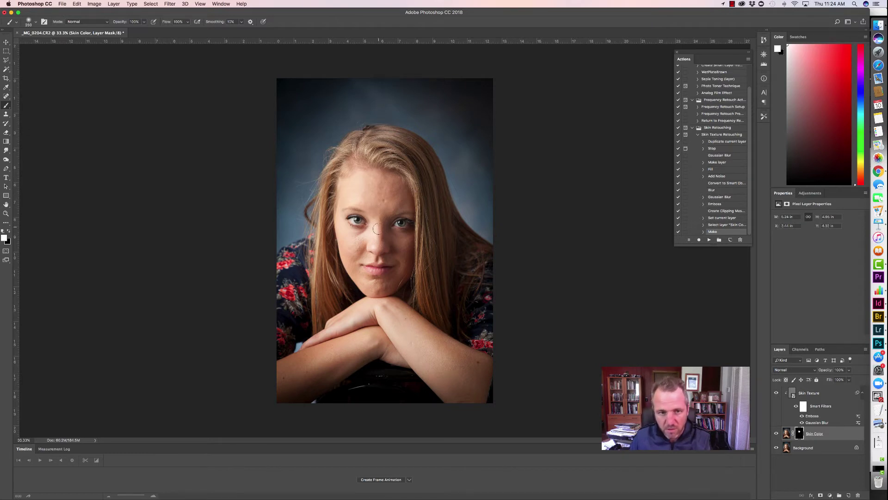
mouse_move(377, 237)
mouse_down()
mouse_move(352, 253)
mouse_move(409, 236)
mouse_move(407, 248)
mouse_up()
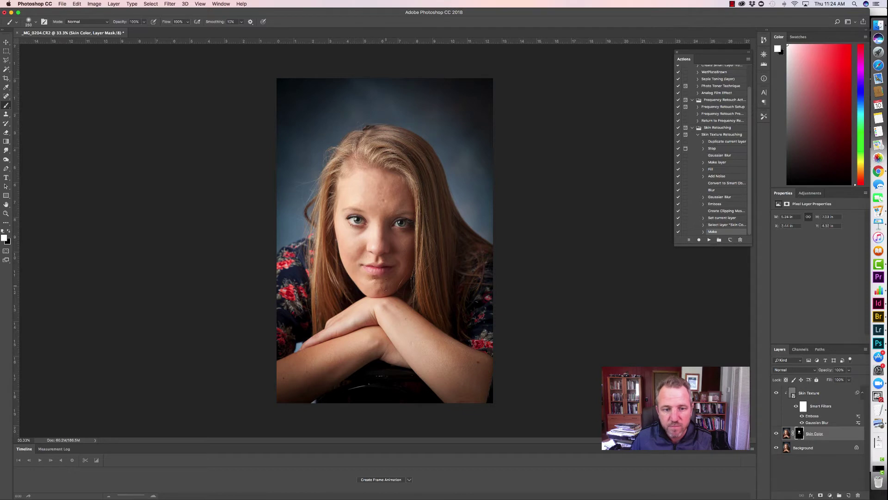
drag(368, 287, 386, 292)
- Paint white on the Skin Color mask over the hands and both forearms with an enlarged brush
key(bracketright)
key(bracketright)
key(bracketright)
key(bracketright)
key(bracketright)
key(bracketright)
key(bracketright)
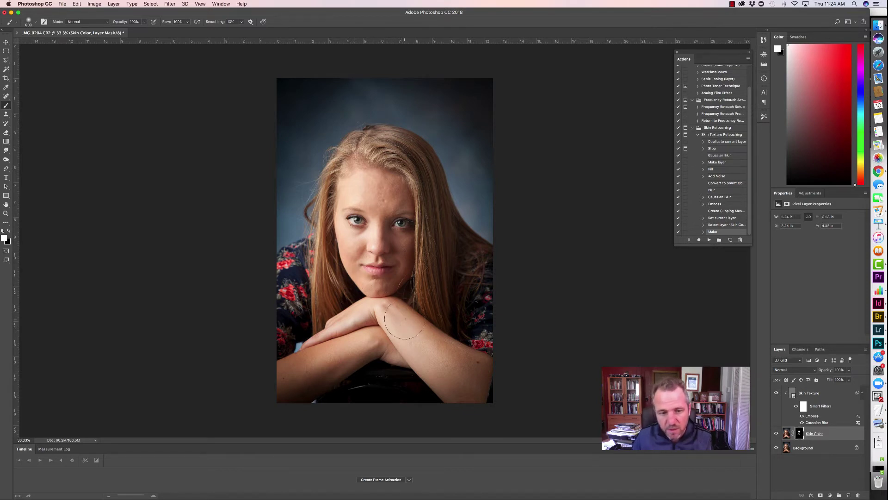
key(bracketleft)
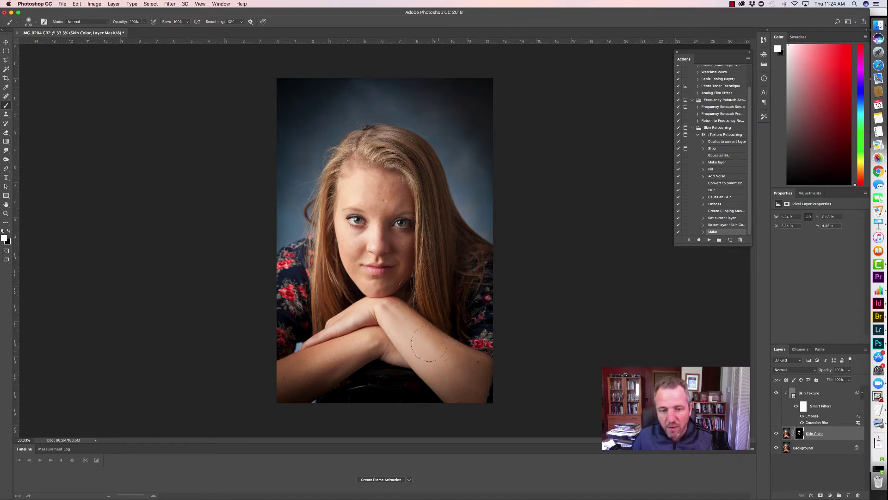
mouse_move(429, 342)
mouse_down()
mouse_move(407, 320)
mouse_move(364, 352)
mouse_up()
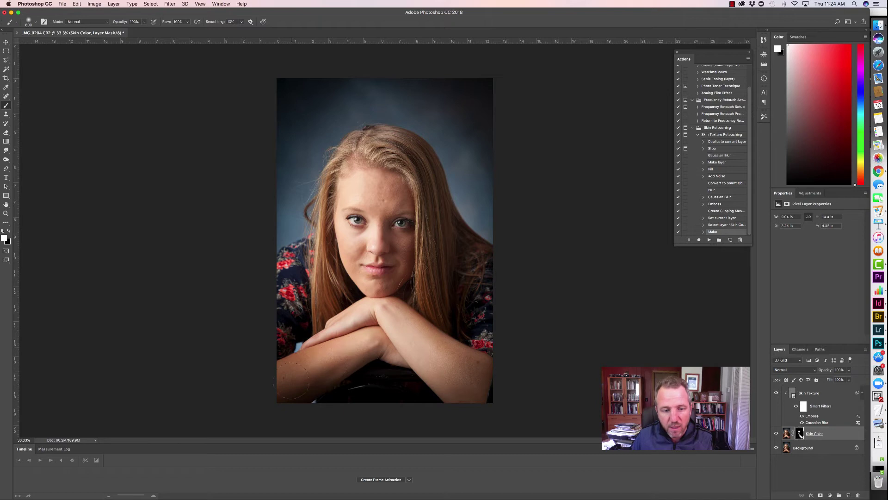
drag(285, 380, 316, 376)
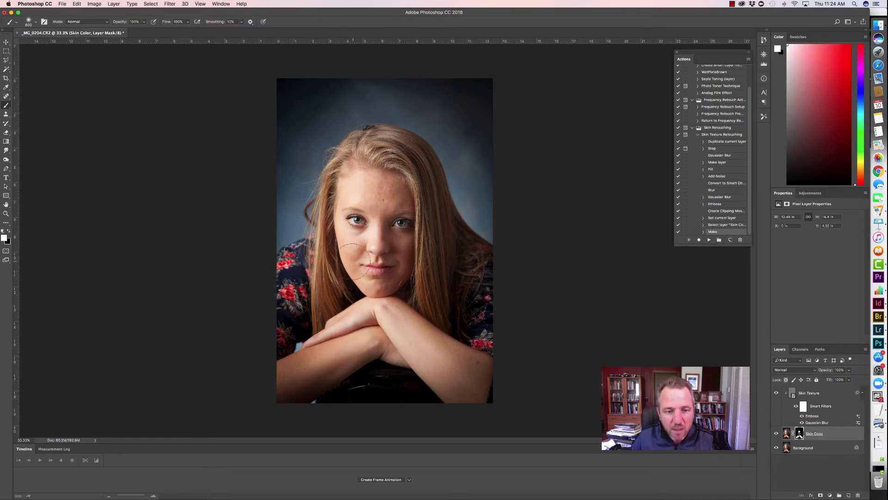
- Refine the Skin Color mask around the cheek, mouth and chin with a progressively smaller brush
key(bracketleft)
key(bracketleft)
key(bracketleft)
key(bracketleft)
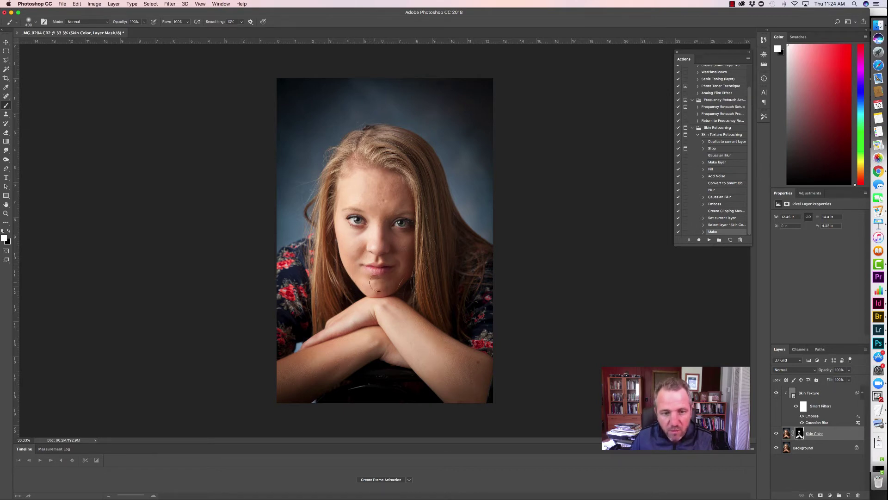
key(bracketleft)
key(bracketleft)
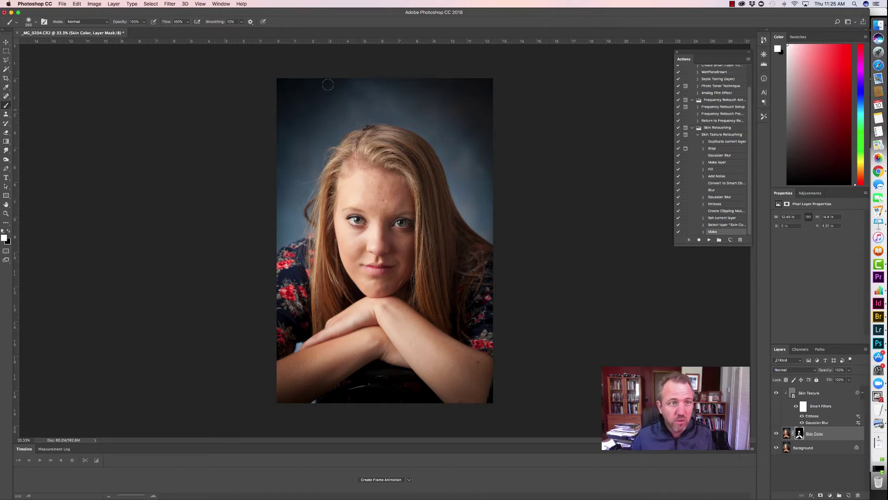
- Paint sampled nearby skin tones over uneven areas of the forehead and nose on the Skin Color layer's image, with brush flow at 5%
click(187, 22)
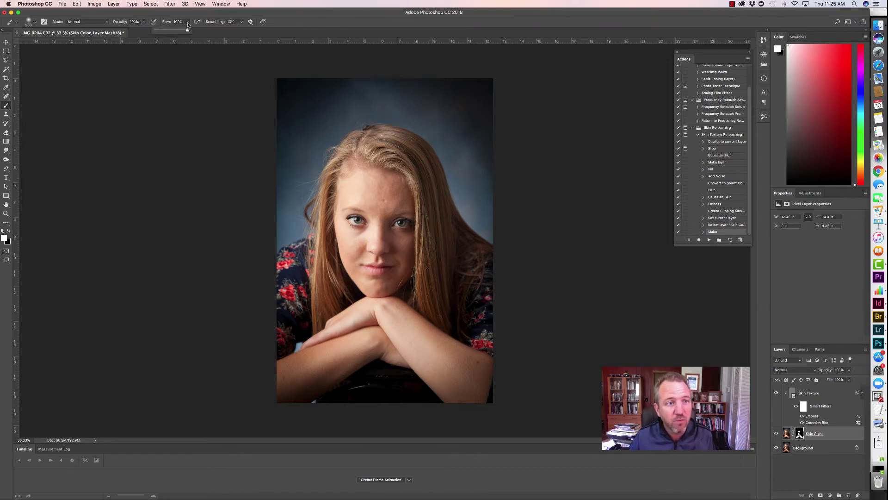
drag(188, 30, 157, 31)
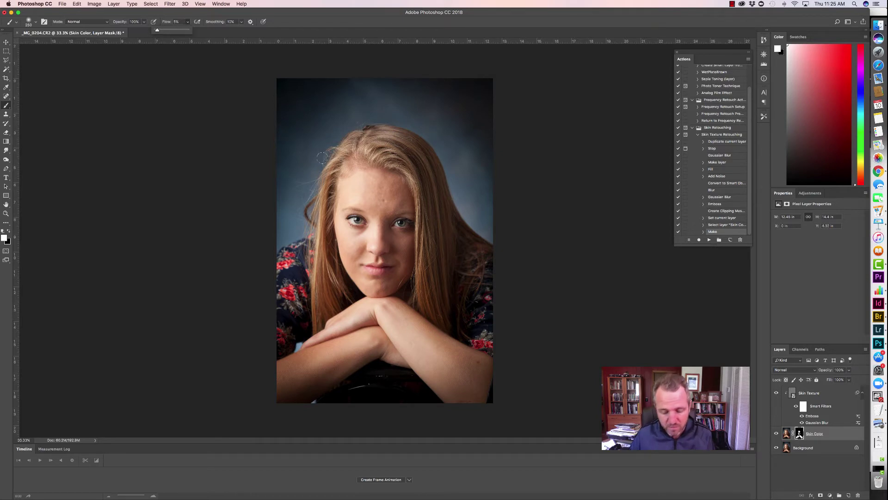
alt+click(383, 204)
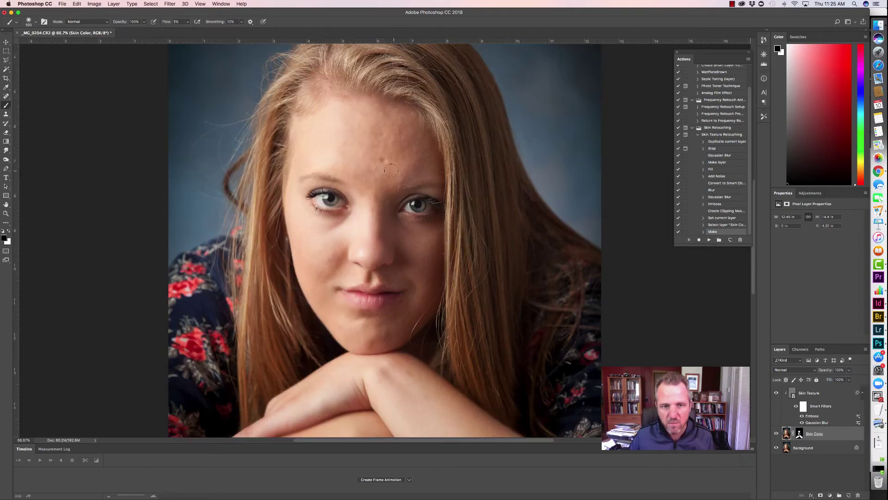
alt+click(380, 171)
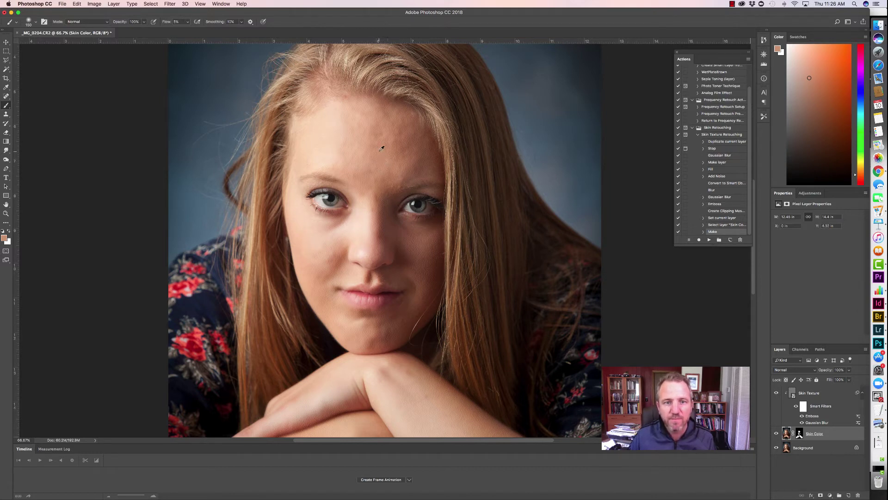
alt+click(379, 149)
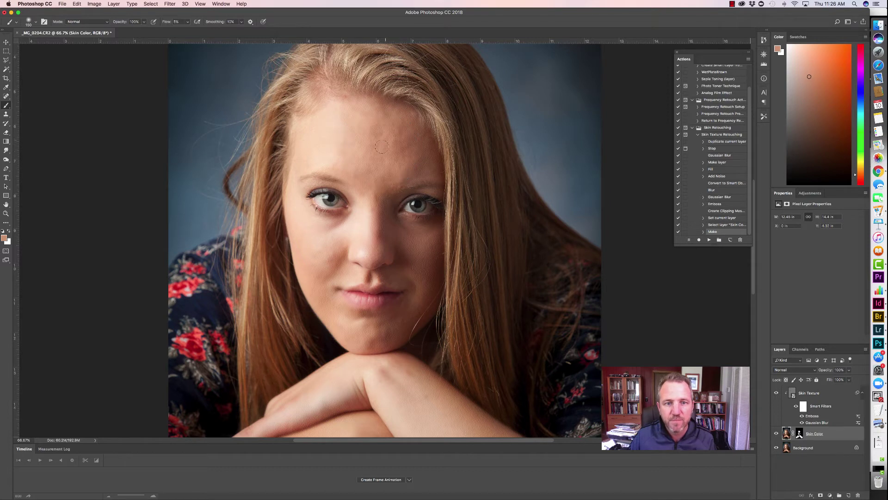
alt+click(370, 217)
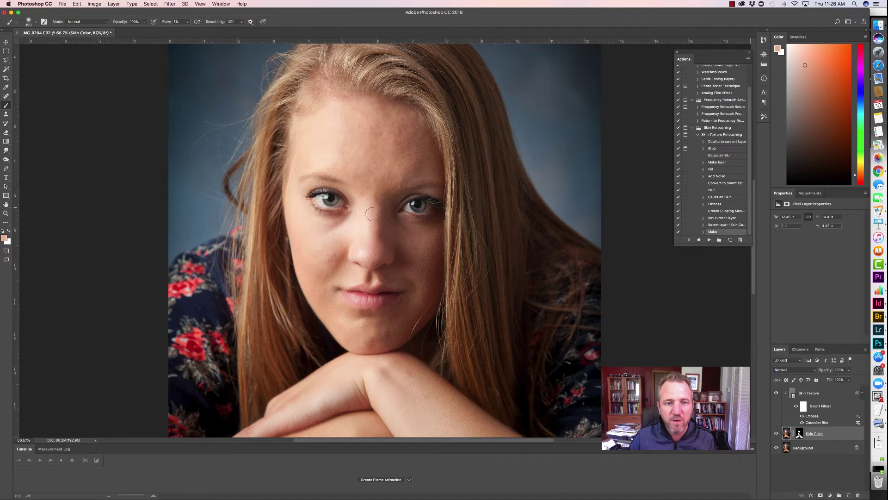
alt+click(358, 166)
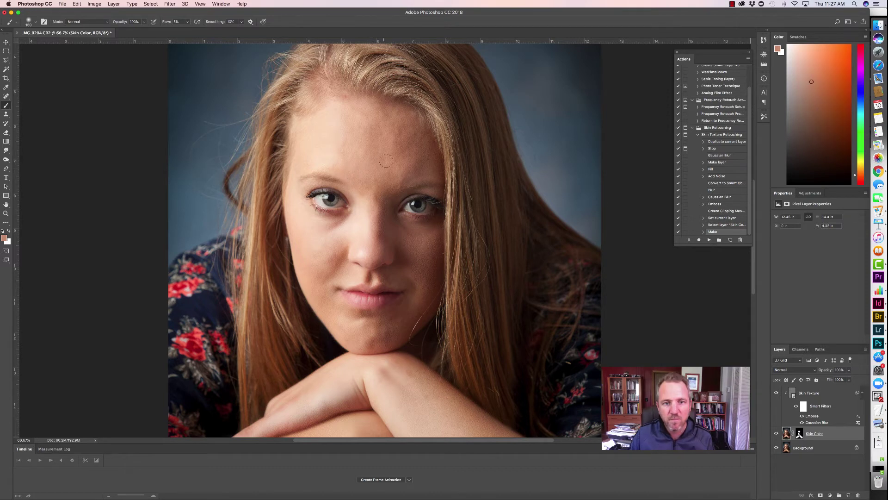
alt+click(384, 161)
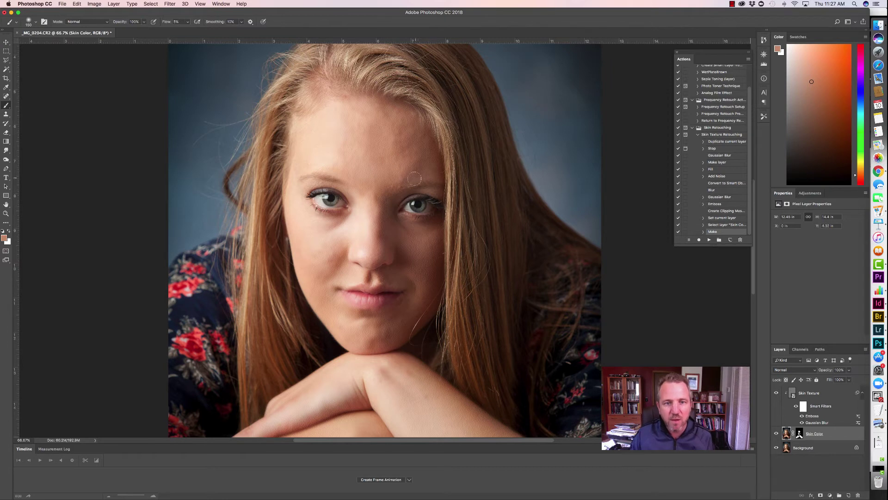
- Sample the skin tone beside the bridge of the nose and reduce the brush size for finer painting
alt+click(376, 203)
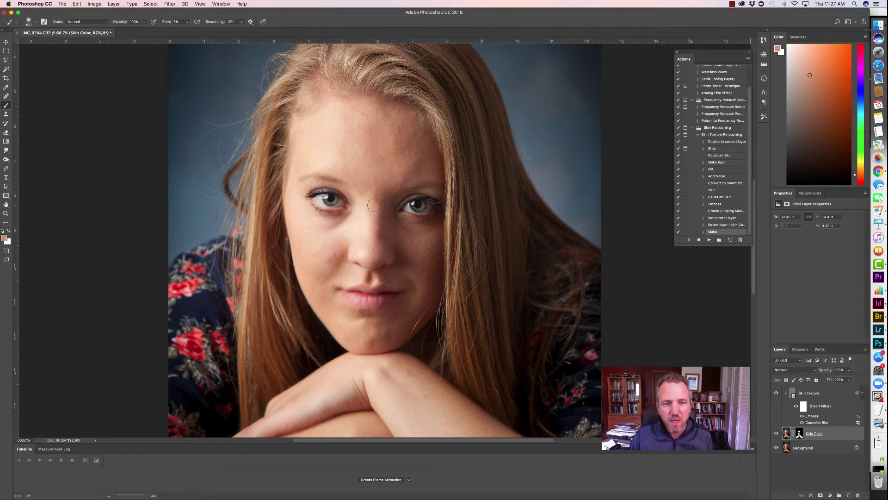
key(bracketleft)
key(bracketleft)
key(bracketleft)
key(bracketleft)
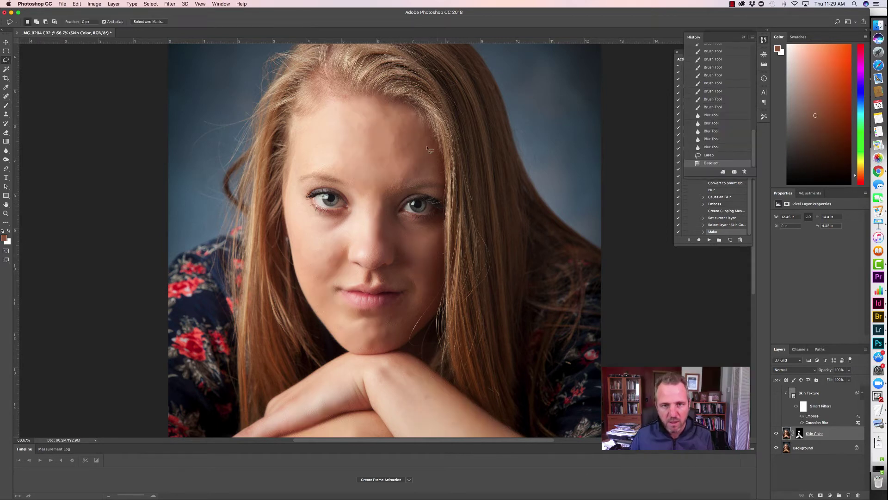
- Lasso the forehead down to the eyebrows on the Skin Color layer and feather the selection by 10 pixels
mouse_move(439, 161)
mouse_down()
mouse_move(395, 107)
mouse_move(325, 105)
mouse_move(290, 173)
mouse_move(342, 174)
mouse_move(384, 196)
mouse_move(411, 183)
mouse_move(395, 182)
mouse_move(391, 190)
mouse_move(439, 162)
mouse_up()
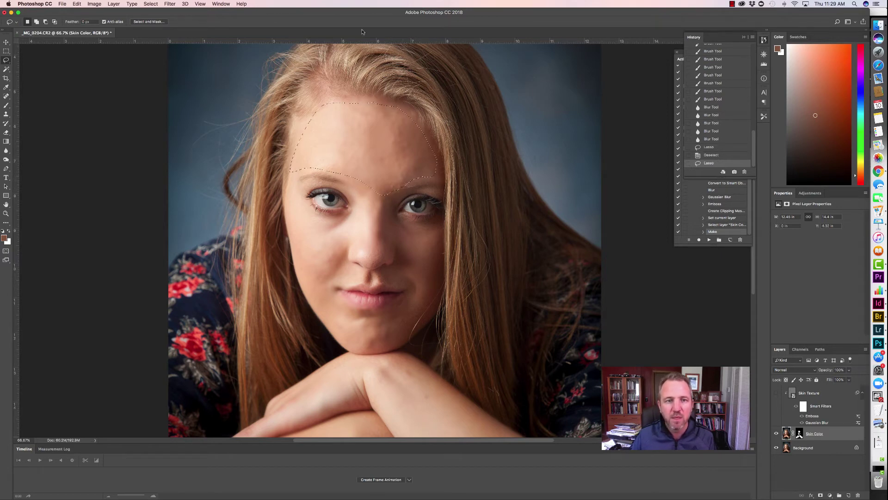
click(170, 4)
mouse_move(151, 4)
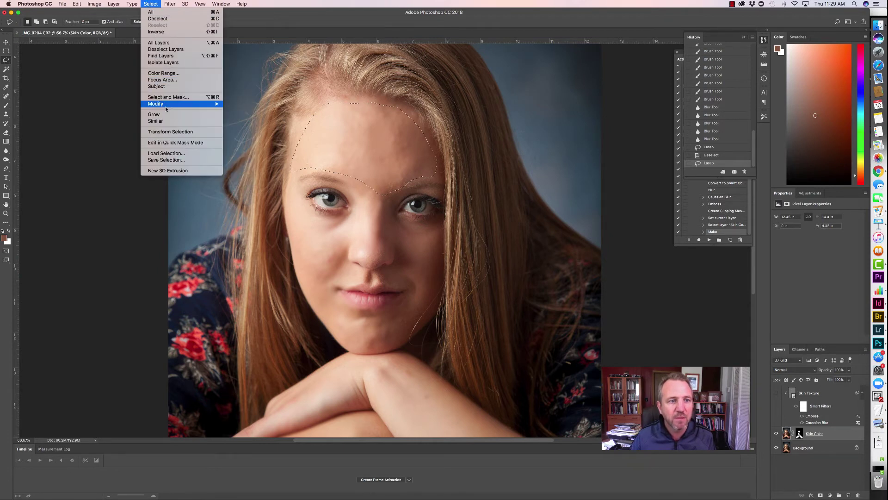
mouse_move(165, 107)
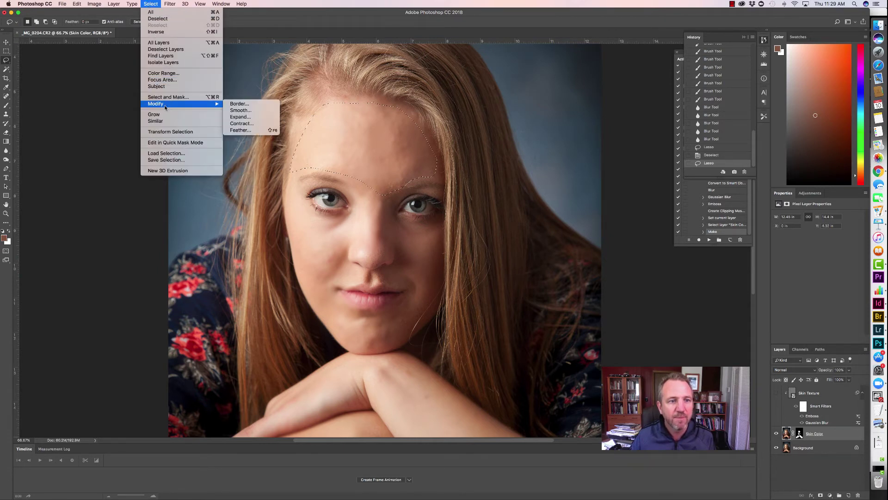
click(240, 130)
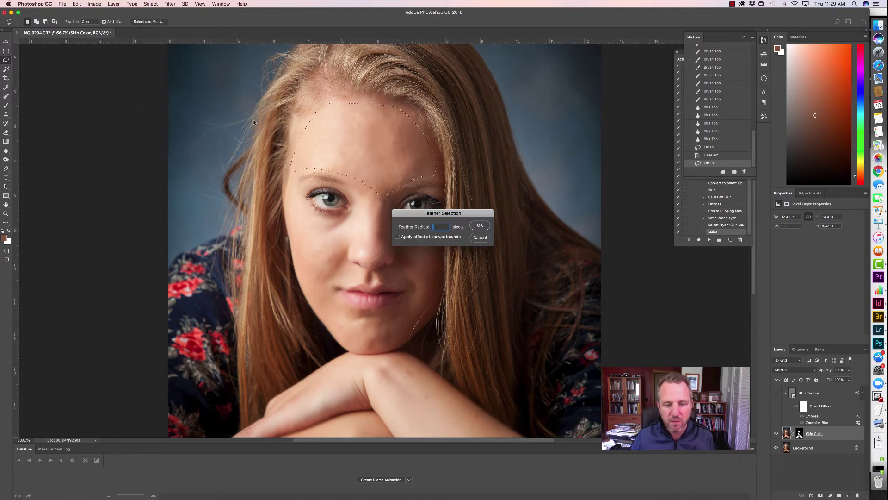
text(10)
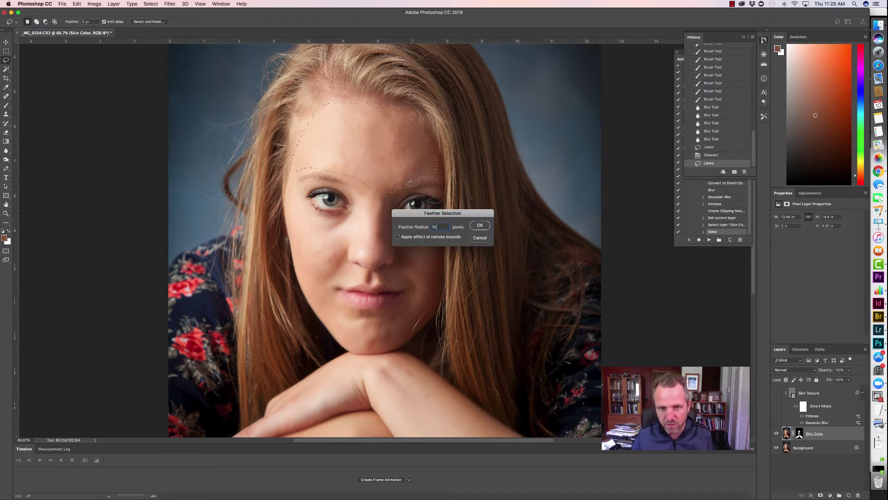
key(Return)
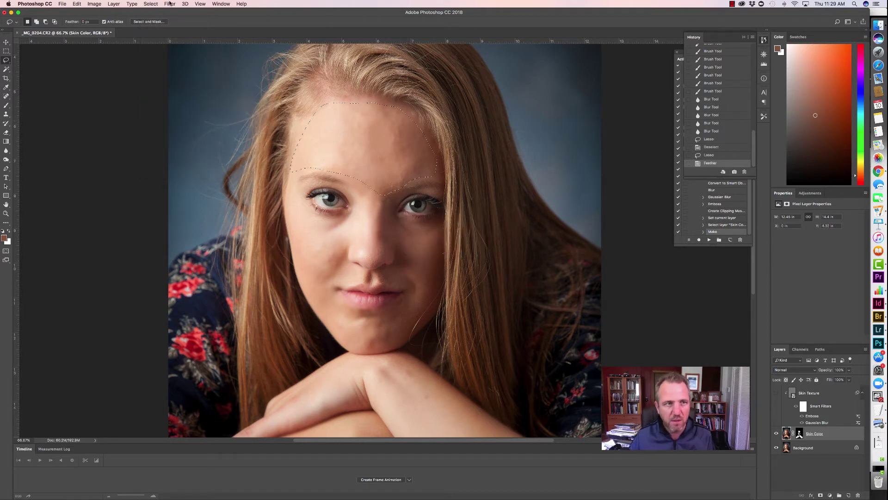
- Reapply the Gaussian Blur to the feathered forehead selection and spot-heal the blemish in the middle of the forehead
click(170, 4)
click(170, 13)
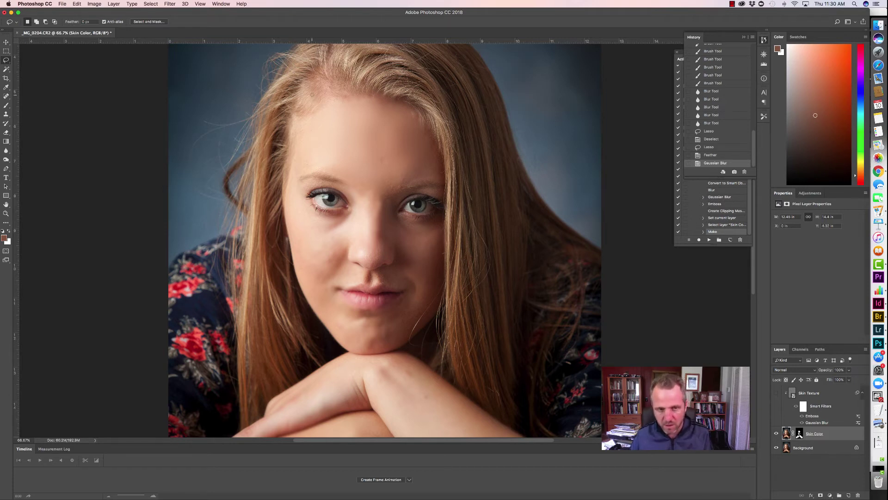
key(j)
key(bracketright)
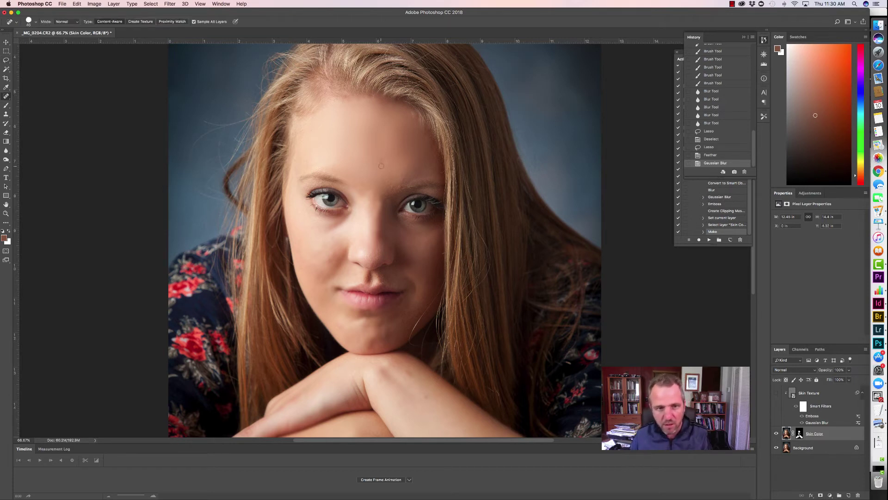
click(382, 160)
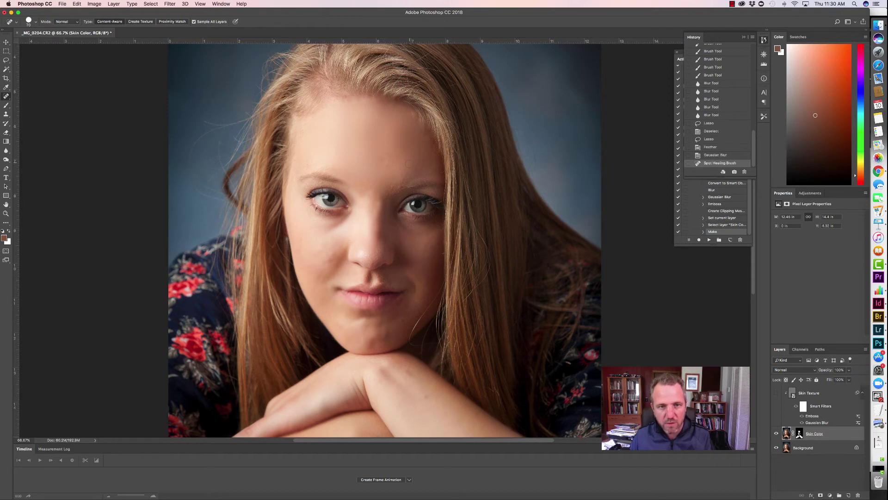
click(383, 160)
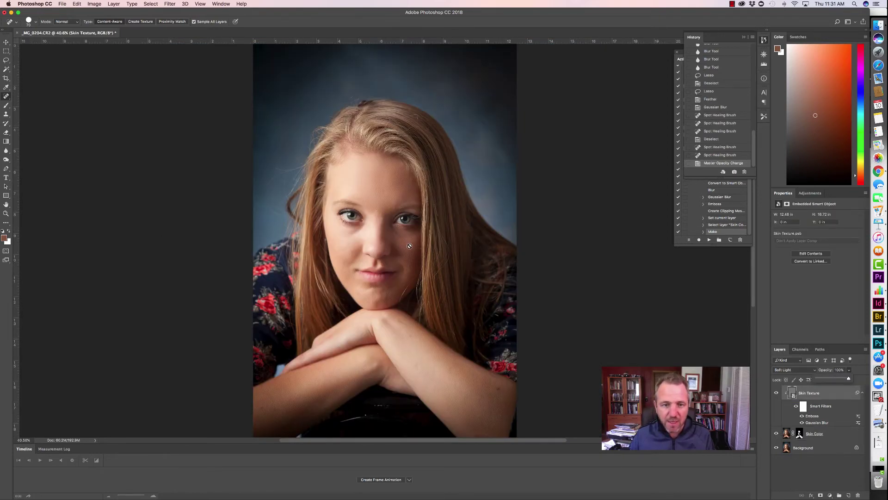
- Group the Skin Texture and Skin Color layers and set the group's opacity to 66%
click(827, 433)
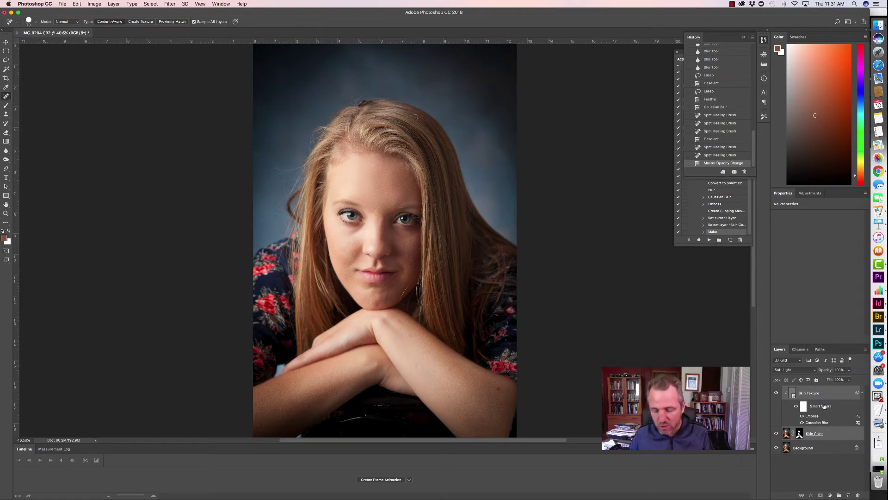
key(super+g)
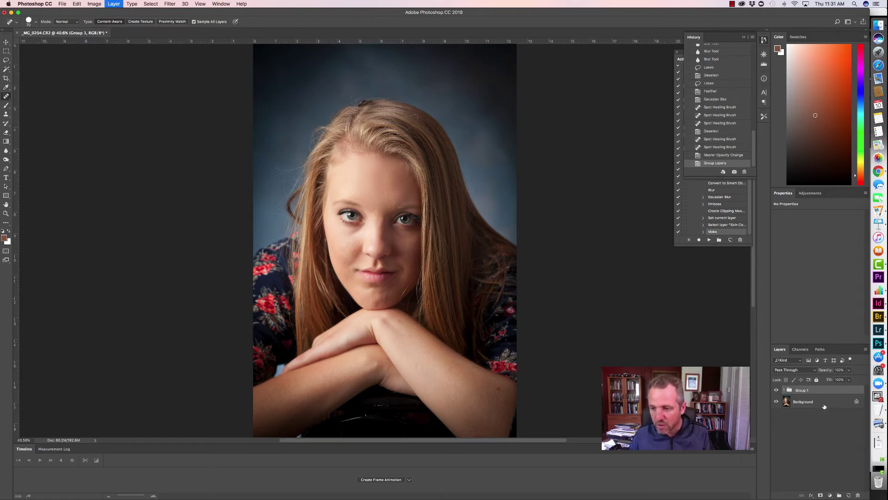
click(850, 370)
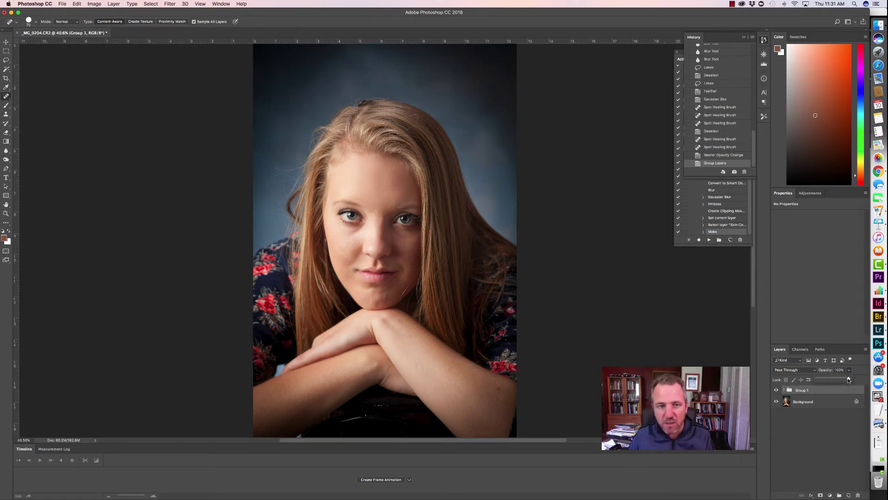
mouse_move(849, 379)
mouse_down()
mouse_move(831, 379)
mouse_move(839, 380)
mouse_up()
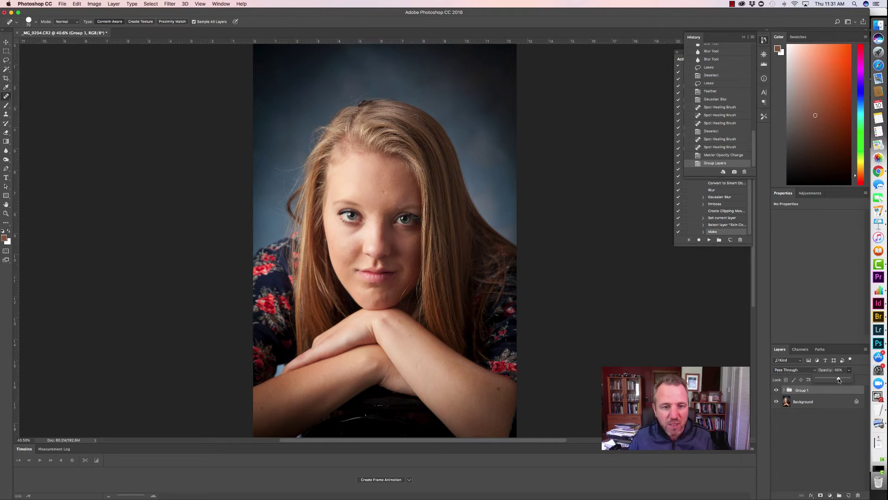
drag(838, 380, 839, 380)
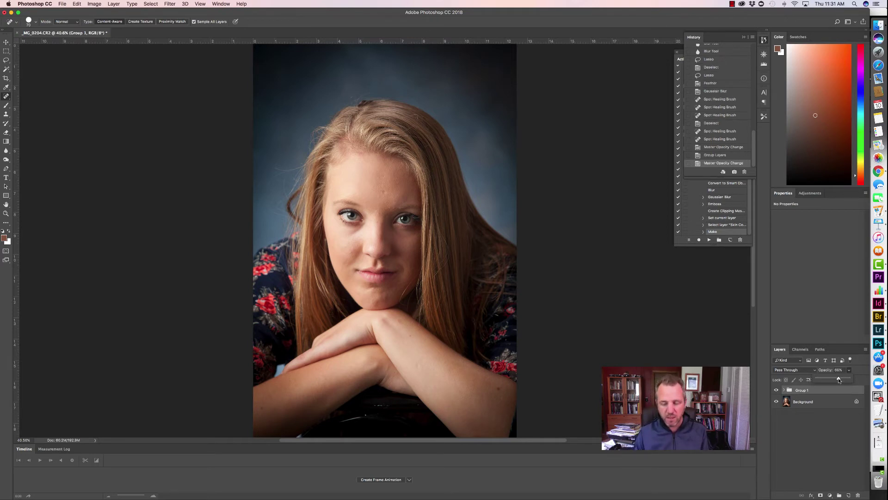
- Create a new empty layer above the group and spot-heal the blemishes in the centre of the forehead on it
key(super+equal)
key(super+equal)
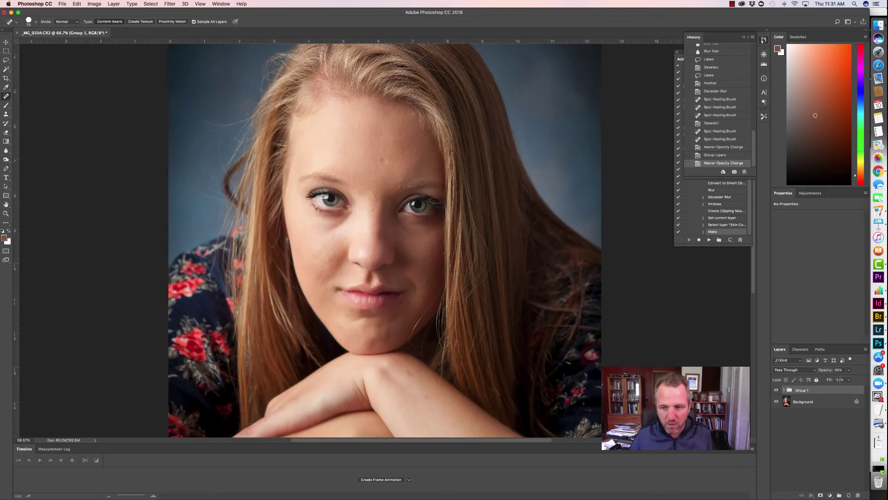
key(super+shift+n)
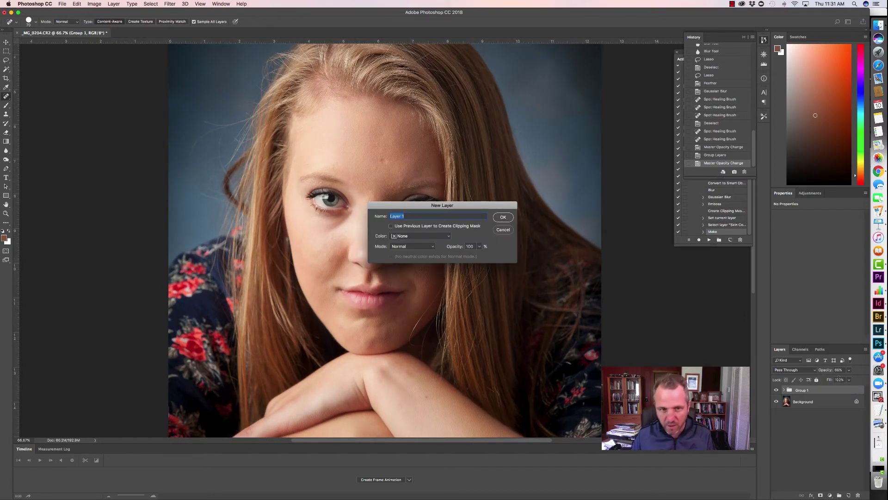
key(Return)
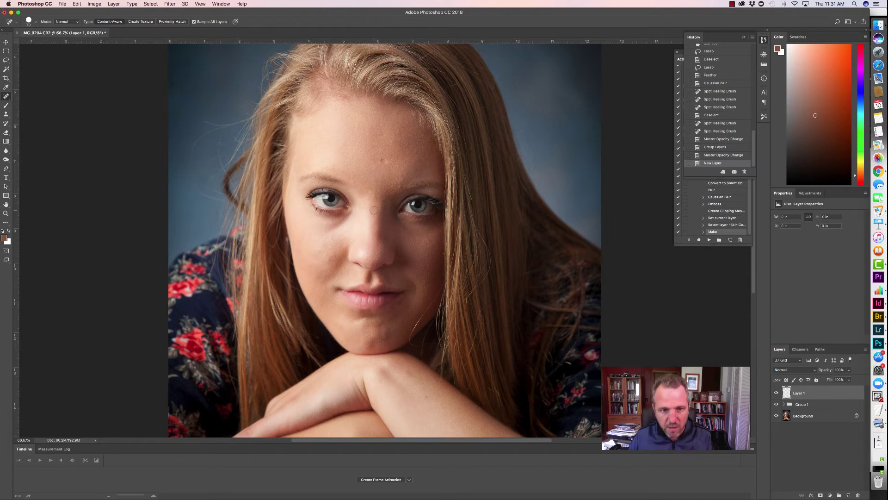
click(383, 158)
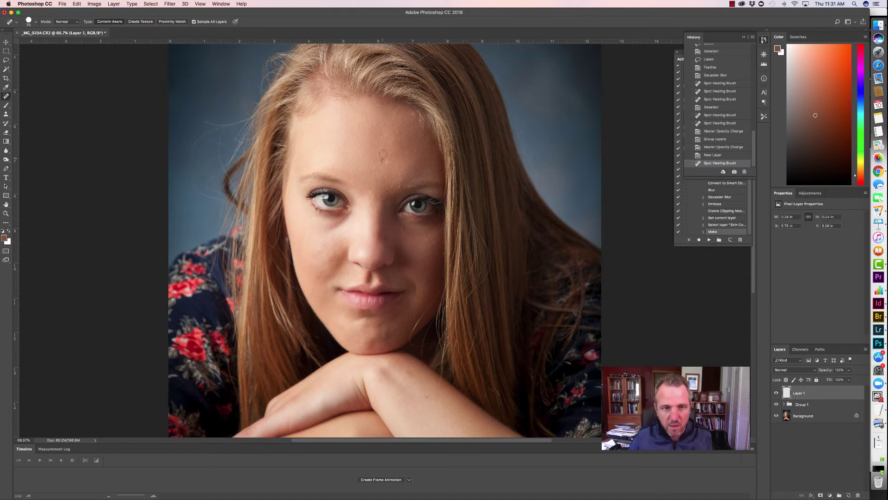
click(381, 159)
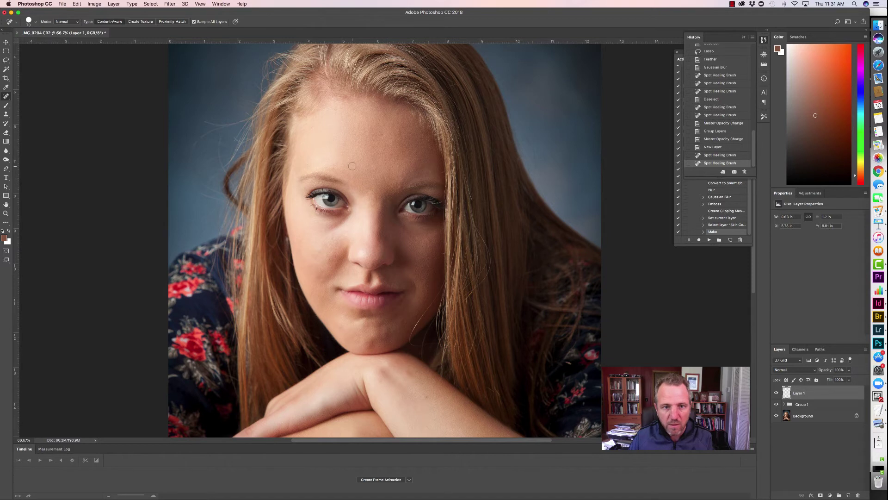
click(374, 168)
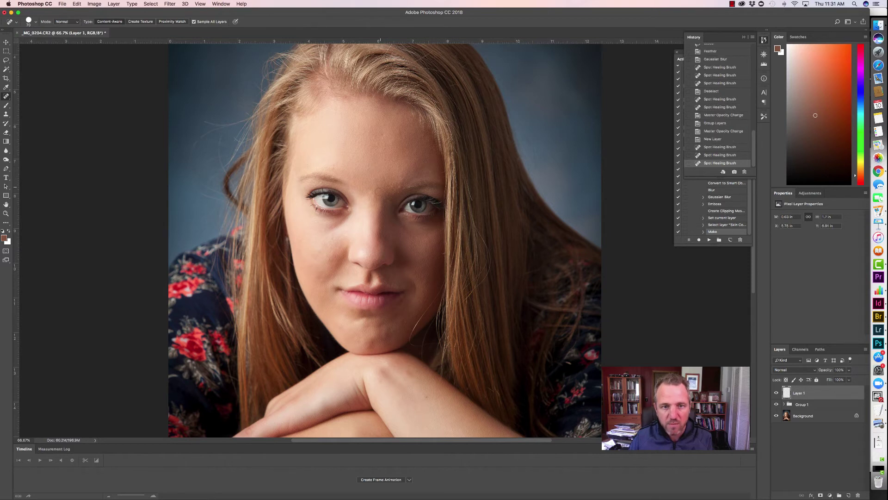
- Spot-heal the skin between the eyebrows and the stray hairs at the inner end of the shaded eyebrow, using a smaller brush for the hairs
click(374, 179)
click(373, 195)
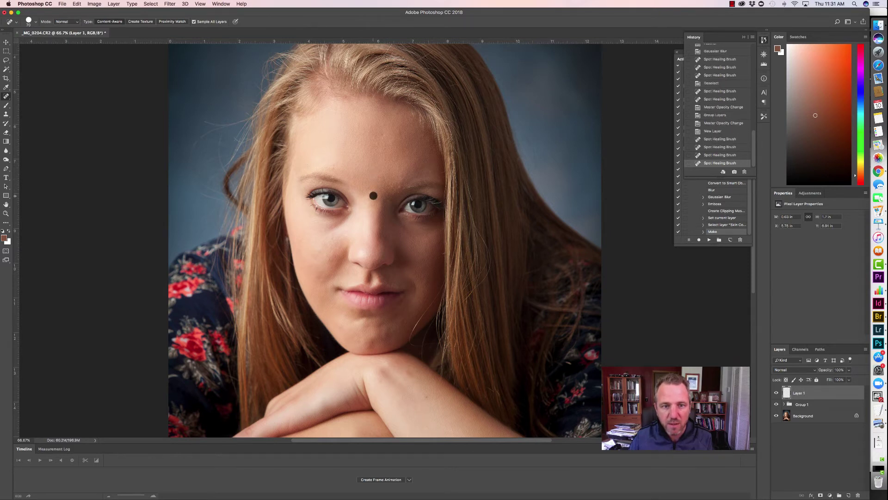
drag(371, 190, 376, 199)
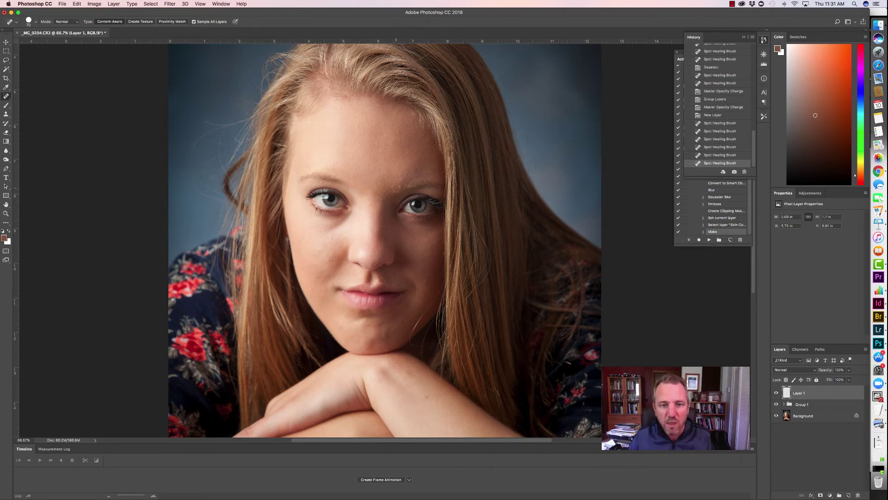
drag(397, 187, 388, 188)
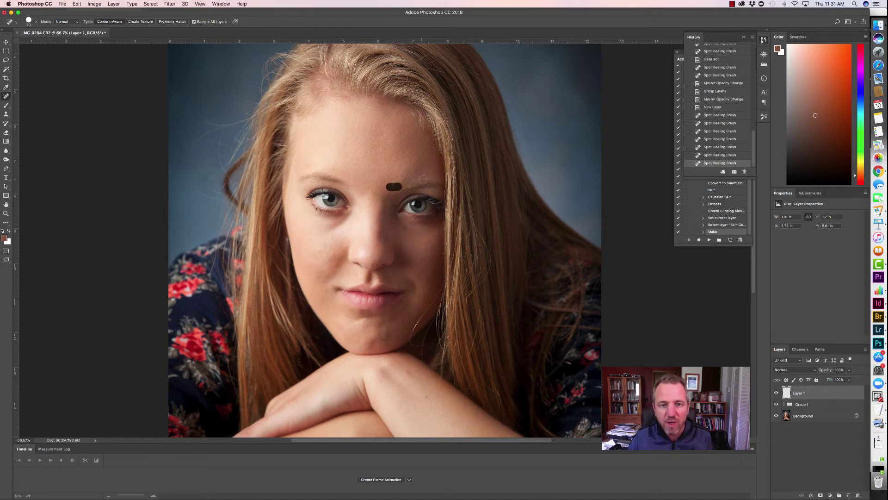
key(super+z)
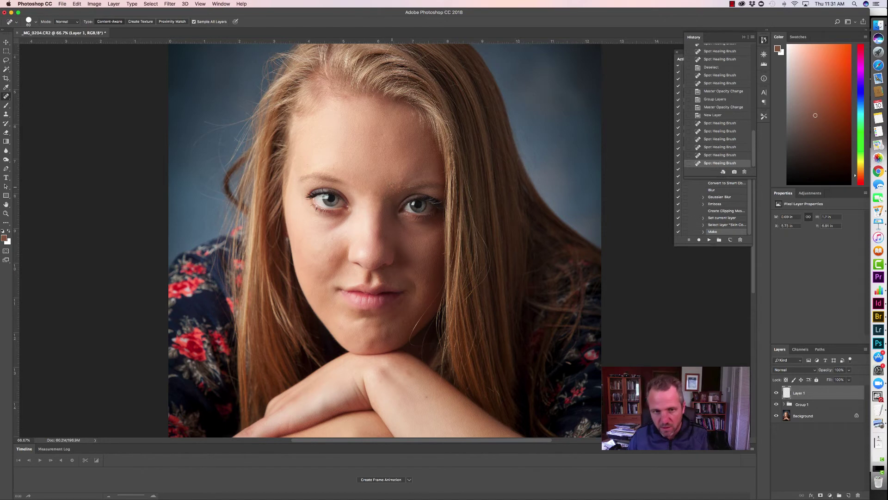
click(392, 186)
click(398, 186)
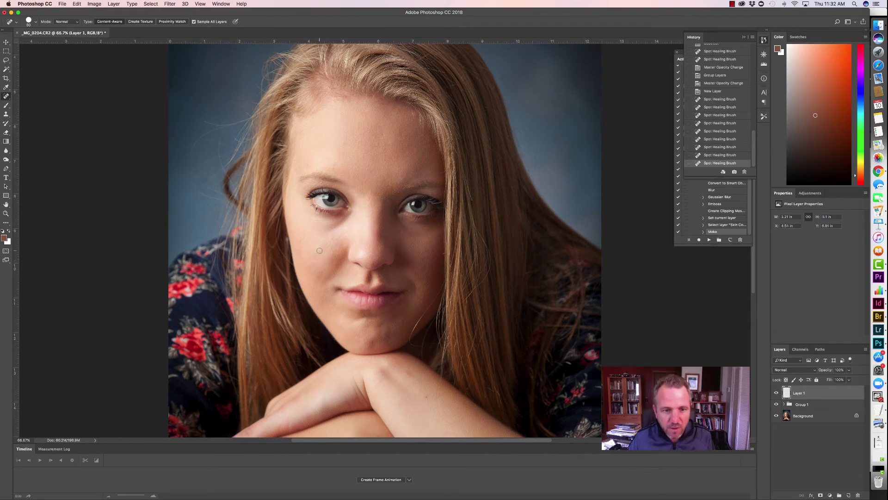
- Spot-heal the small marks on both cheeks and on the raised wrist
click(331, 260)
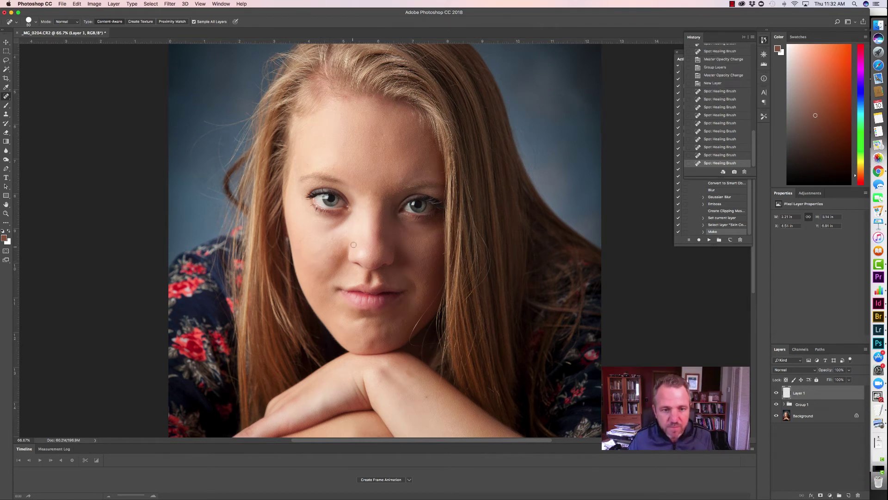
click(425, 282)
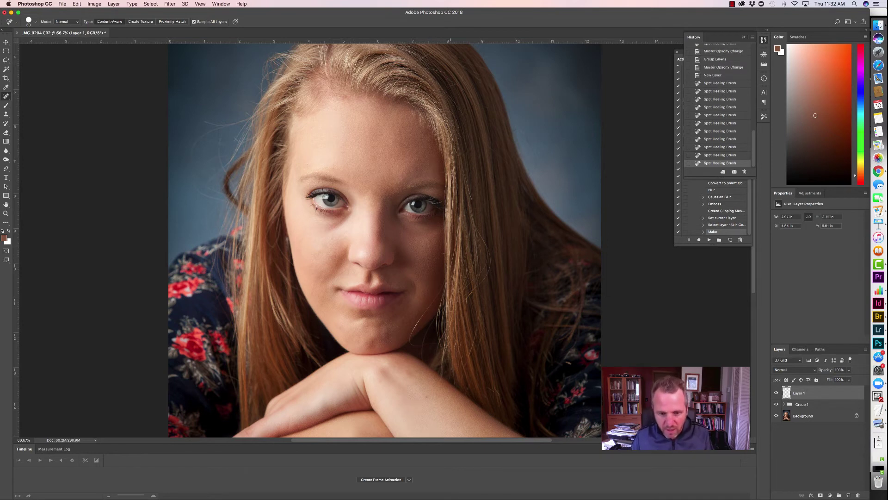
drag(406, 369, 413, 376)
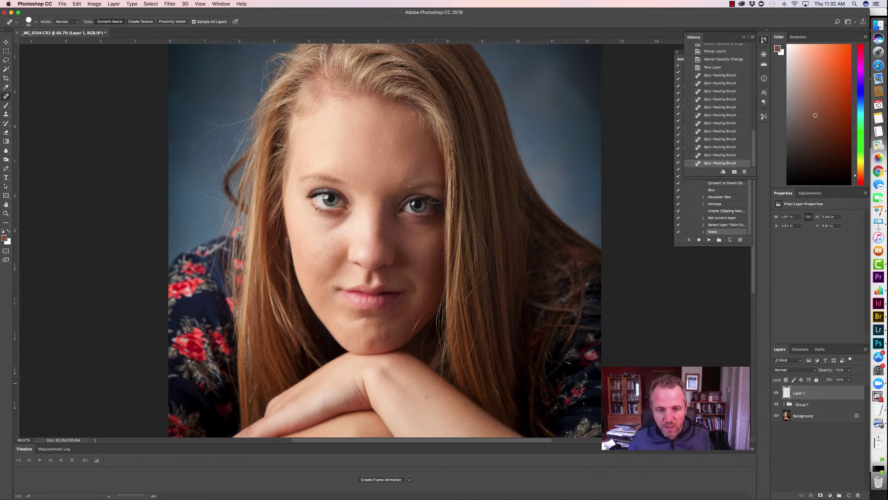
- Spot-heal the stray hair running along the shaded cheek and jawline with a smaller brush
scroll(422, 398, down, 3)
key(bracketleft)
key(bracketleft)
key(bracketleft)
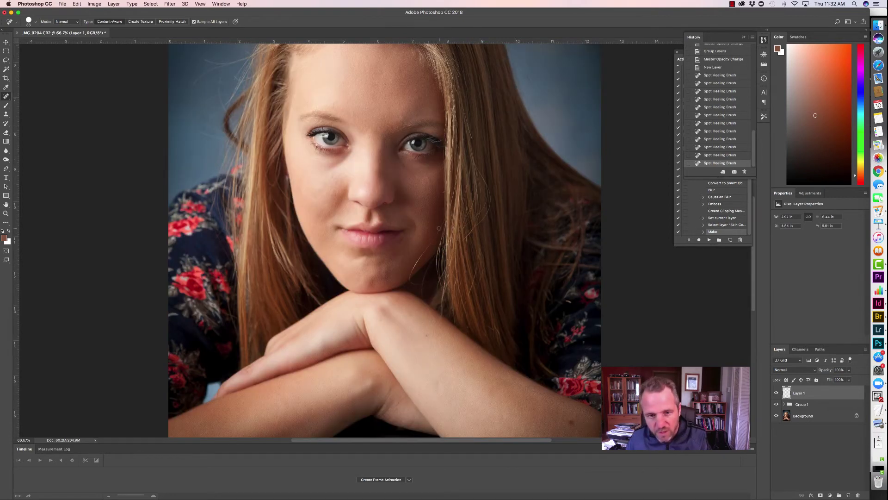
click(439, 227)
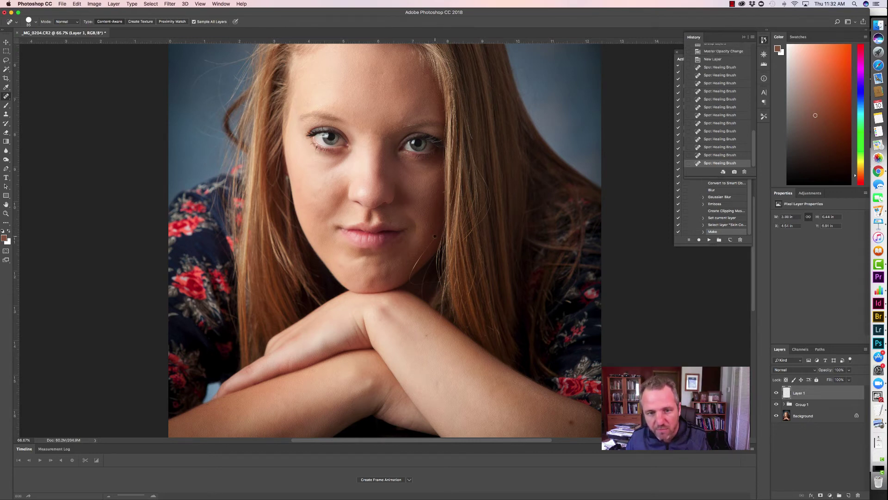
drag(435, 236, 413, 269)
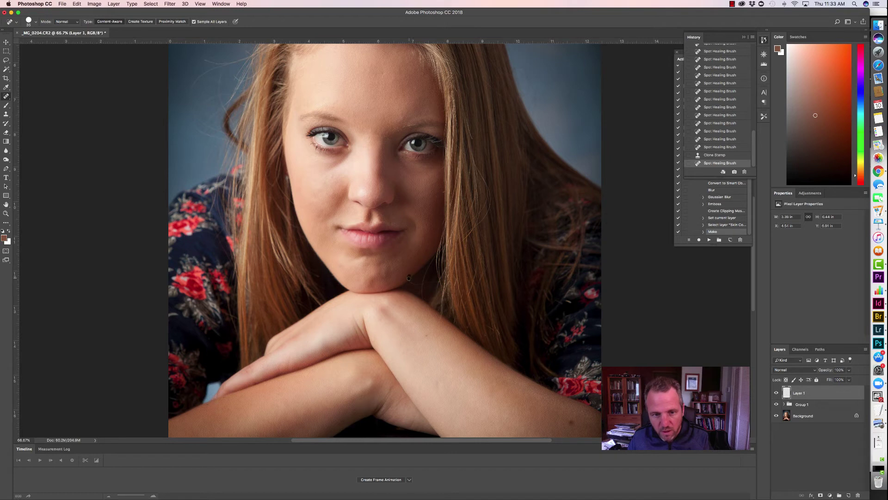
drag(409, 278, 410, 278)
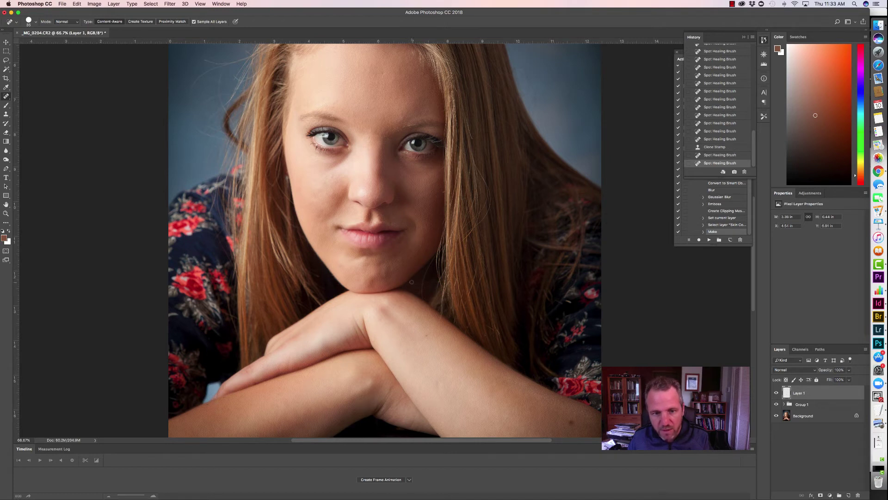
- Spot-heal the stray hairs in the shadow beside the chin and along the shaded edge of the jaw
drag(418, 282, 435, 282)
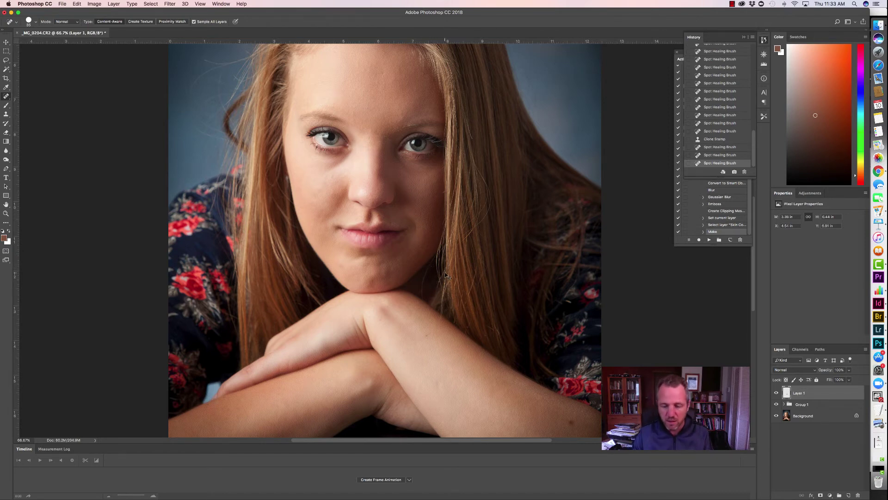
key(super+minus)
key(super+minus)
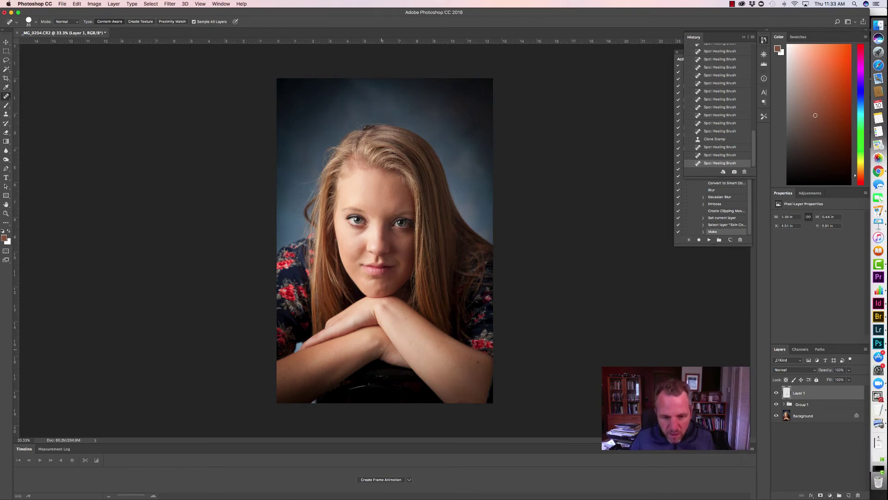
key(super+plus)
key(super+plus)
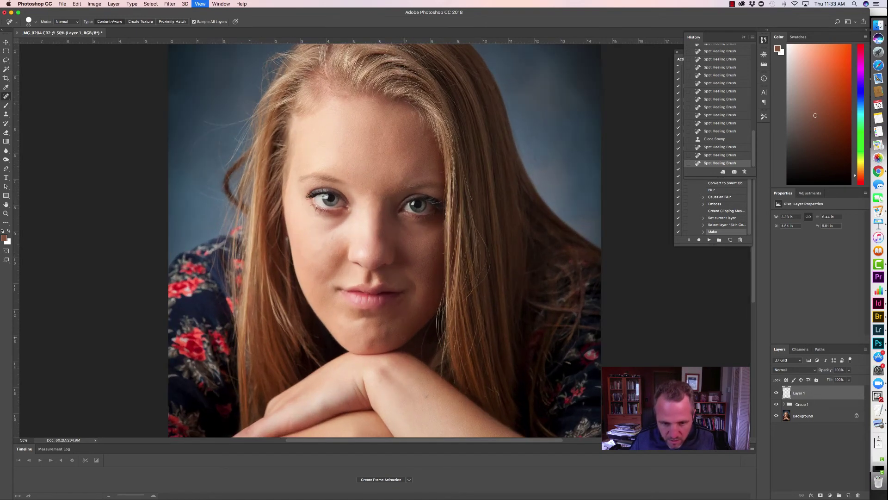
mouse_move(403, 337)
mouse_down()
mouse_move(403, 230)
mouse_move(437, 256)
mouse_up()
scroll(403, 337, down, 2)
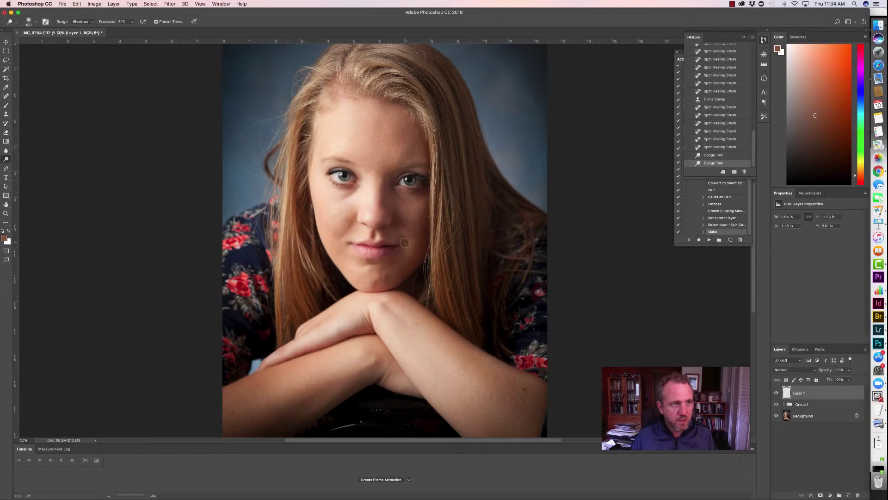
- Create a new layer in Normal mode and clone smooth skin over the areas beneath both eyes with a size 100 brush
key(super+shift+n)
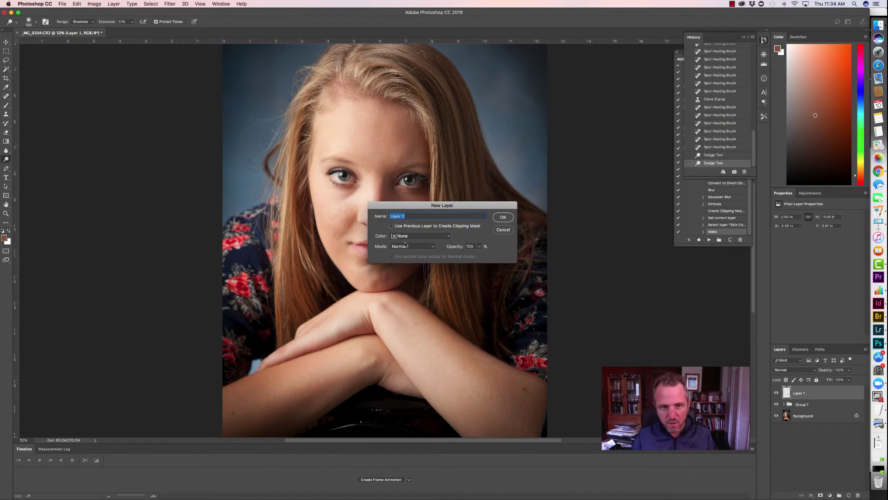
click(503, 217)
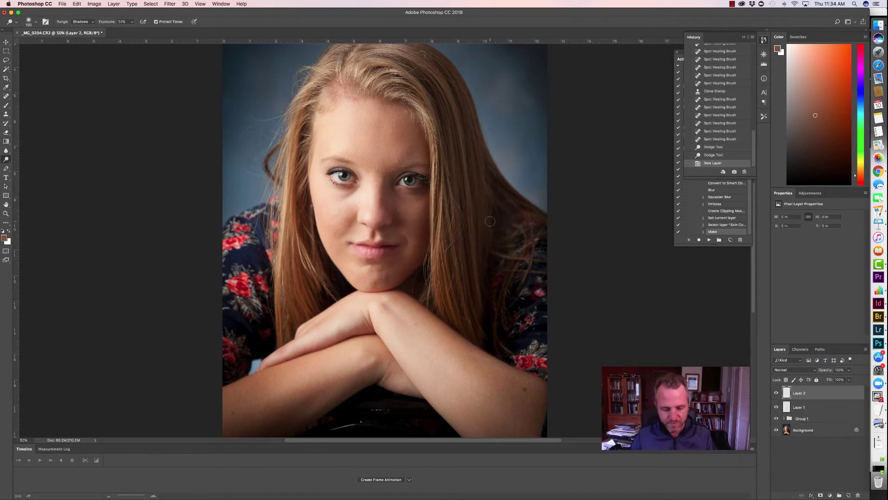
key(s)
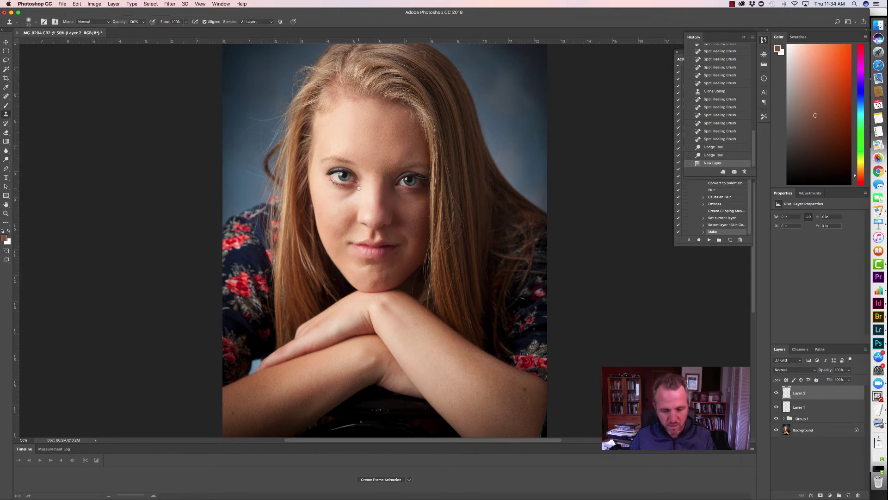
key(bracketright)
key(bracketright)
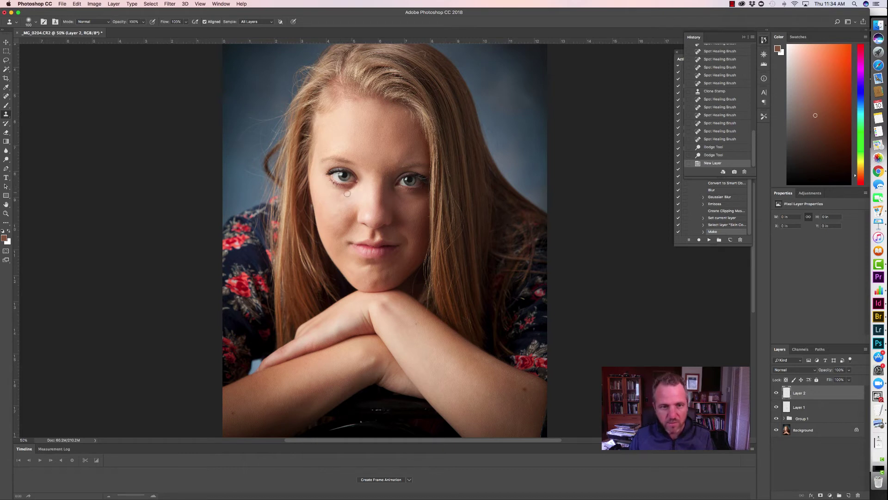
drag(339, 194, 373, 194)
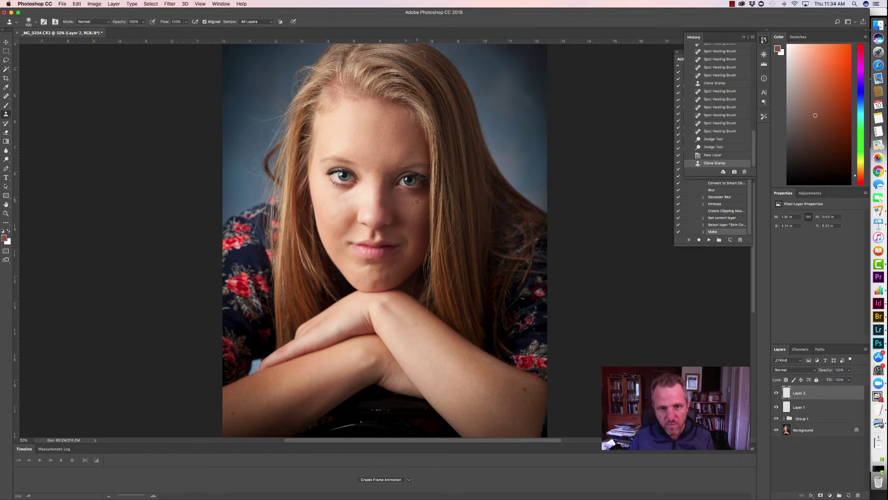
click(417, 202)
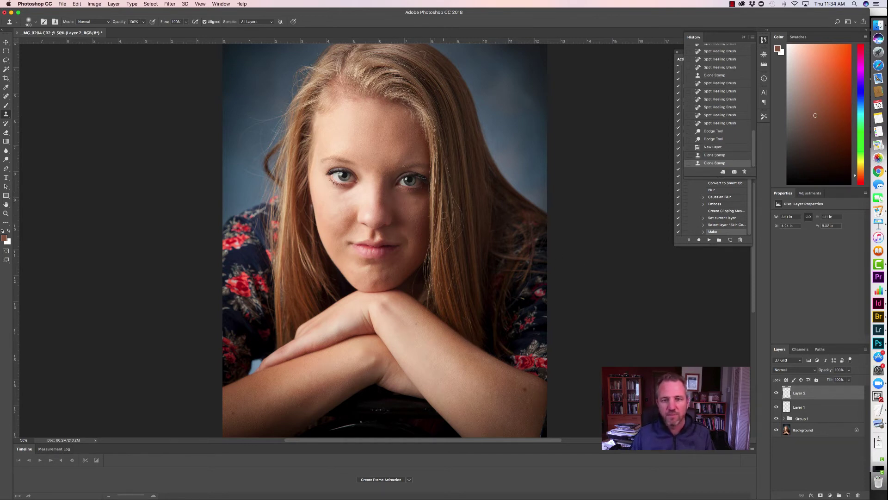
- Reduce the opacity of the under-eye cloning layer to about 53%
click(848, 380)
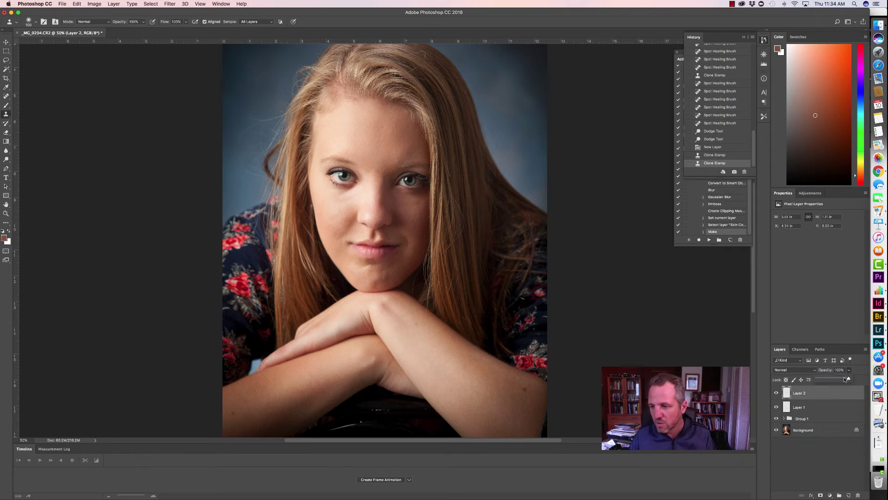
drag(844, 379, 835, 380)
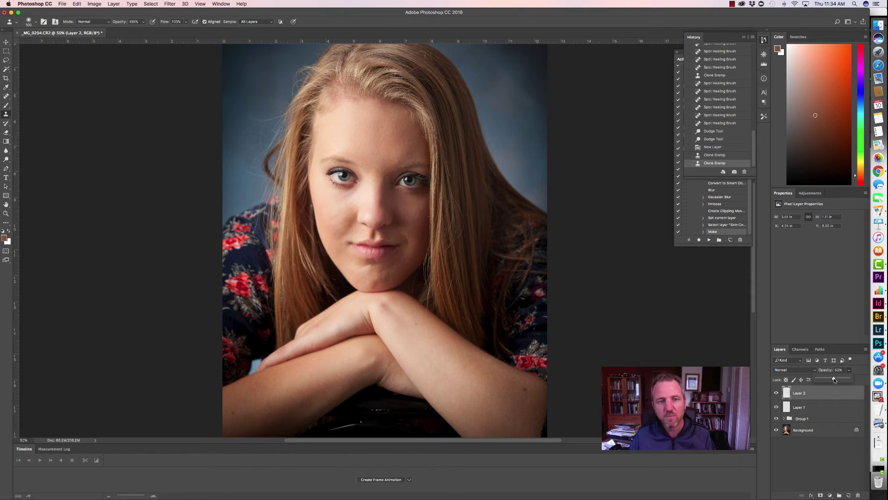
drag(835, 380, 834, 379)
- On the Skin Color layer inside Group 1, sample the chin's skin tone and brush it over the shaded part of the chin
key(super+minus)
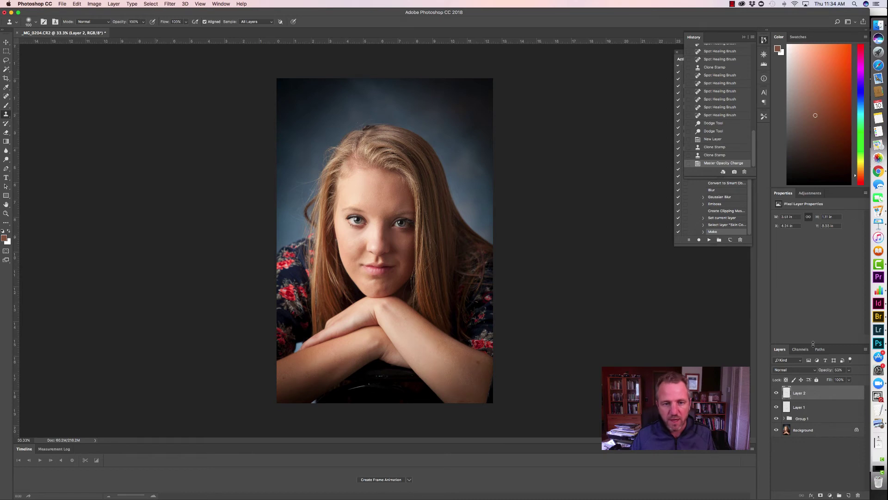
key(super+plus)
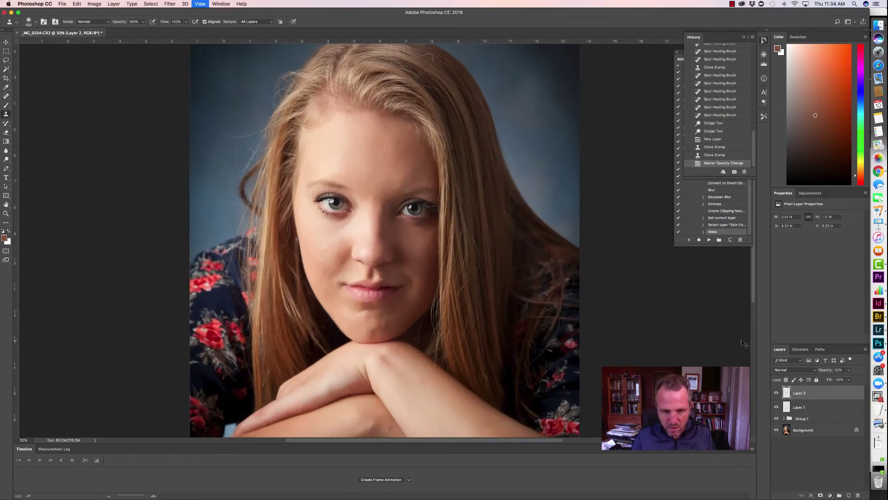
key(super+plus)
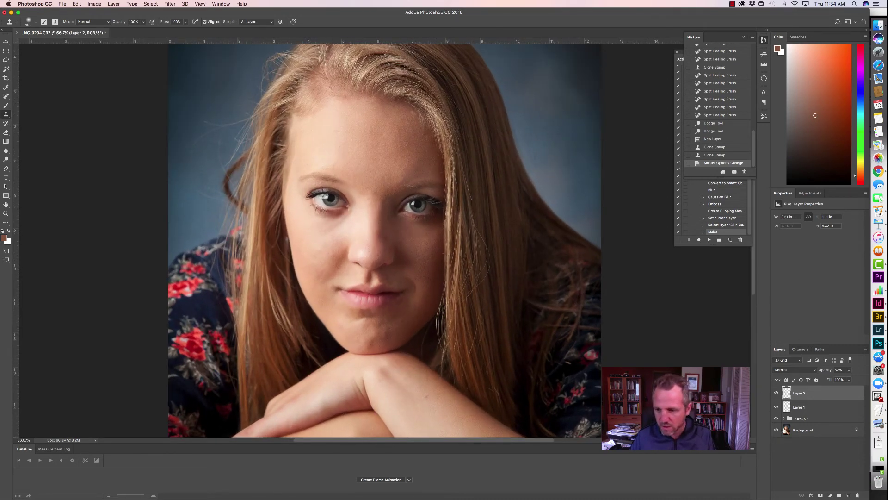
click(788, 419)
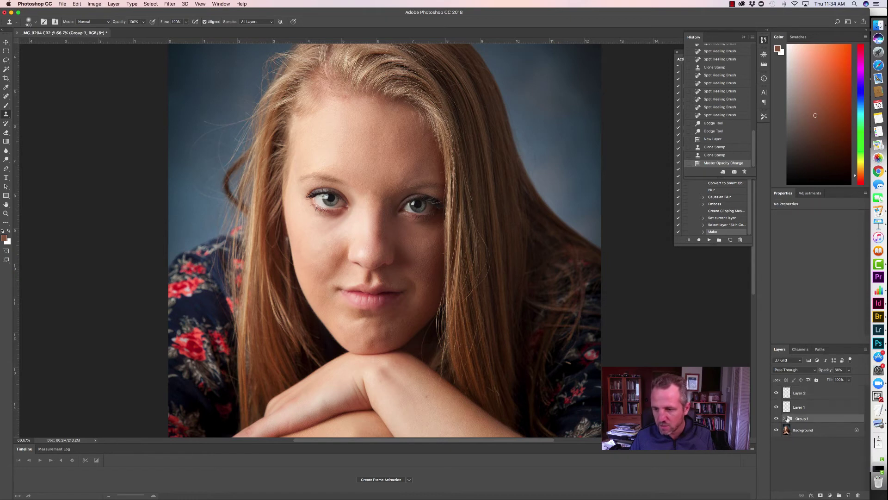
click(785, 418)
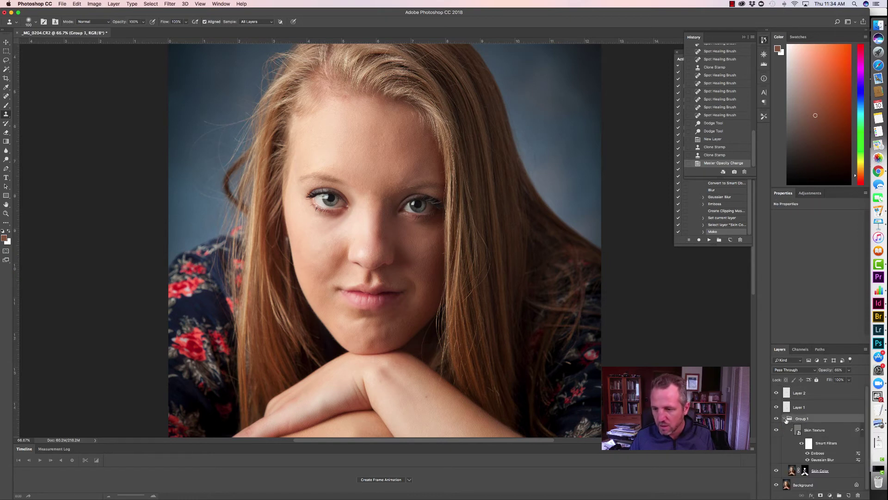
click(791, 472)
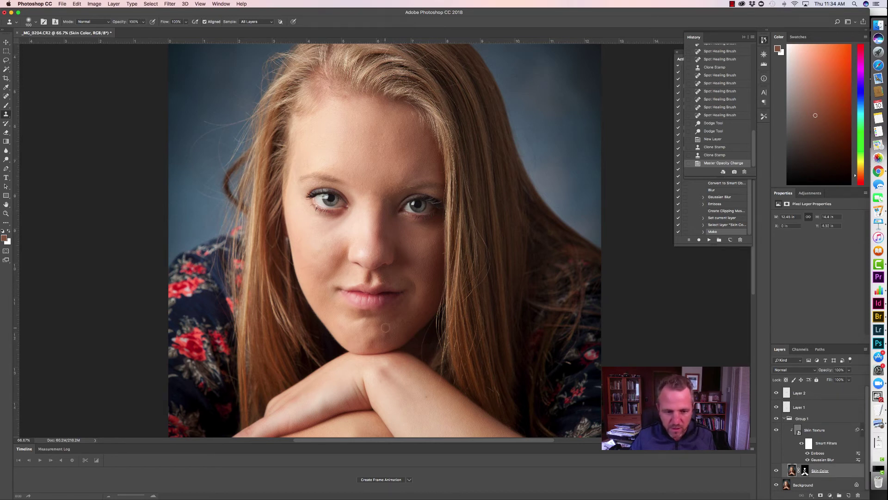
key(b)
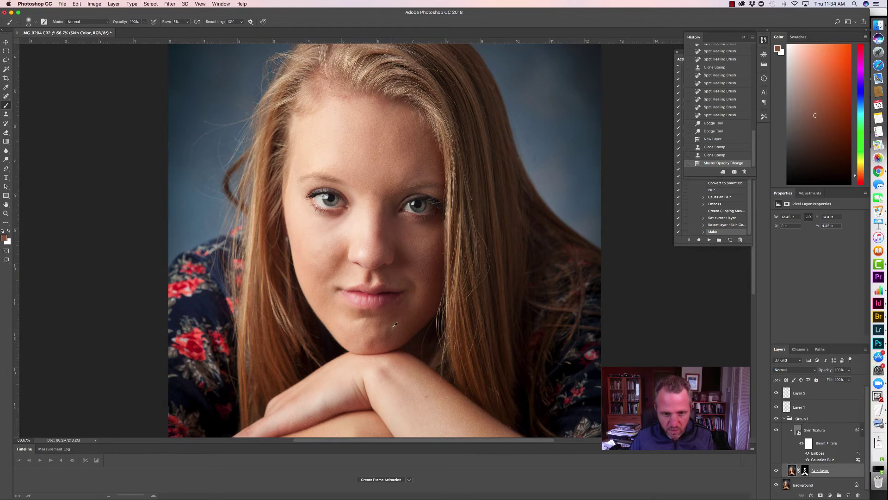
alt+click(395, 325)
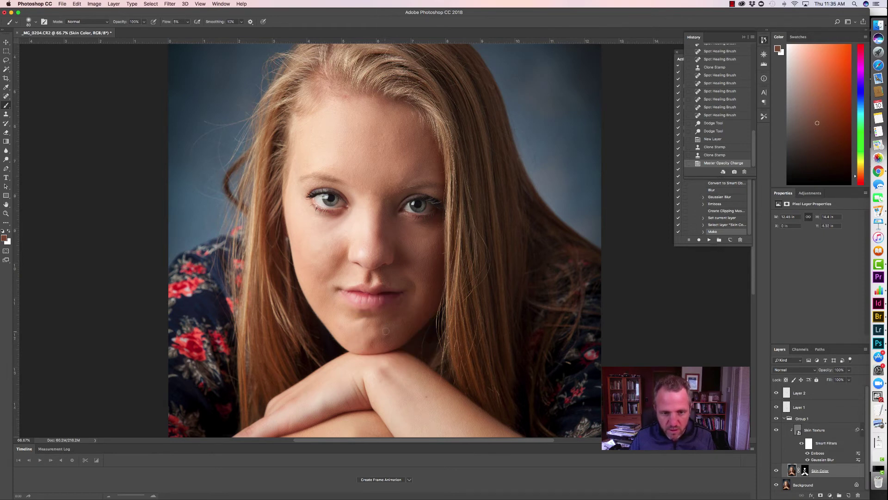
drag(386, 332, 407, 324)
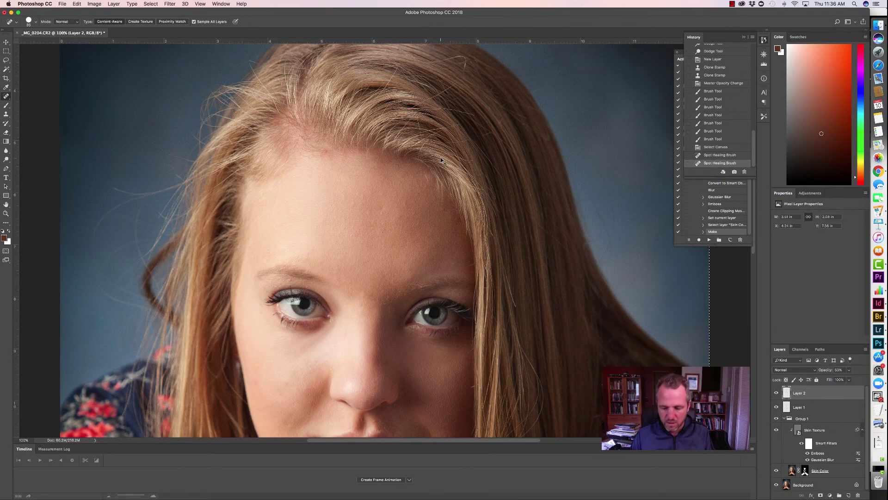
- Spot-heal the remaining marks on the lit cheek and just below the eye on Layer 2
key(super+minus)
key(super+minus)
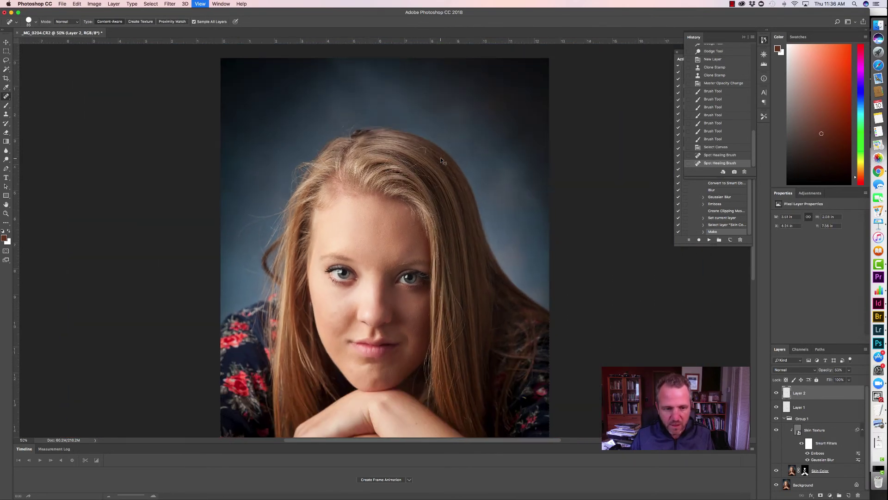
key(super+plus)
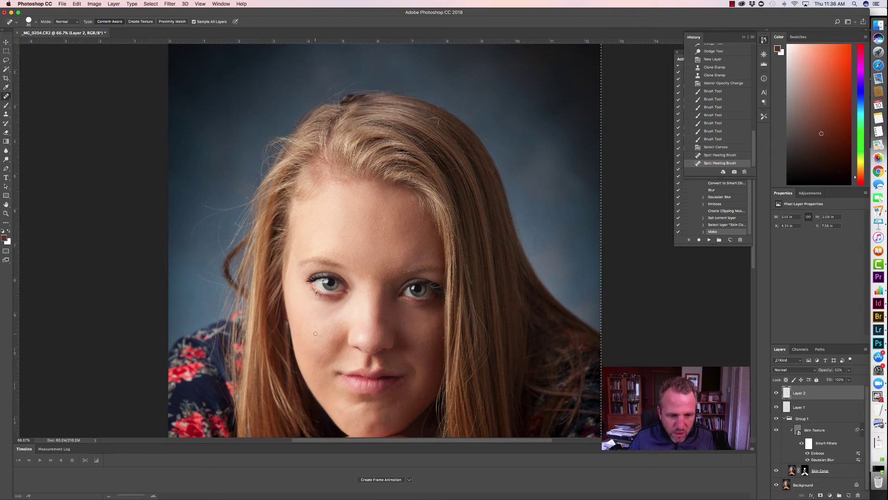
click(317, 335)
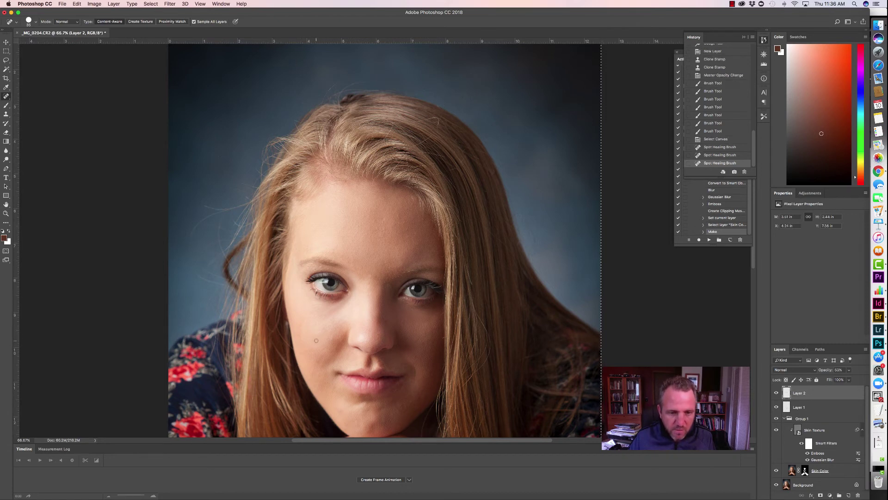
click(329, 345)
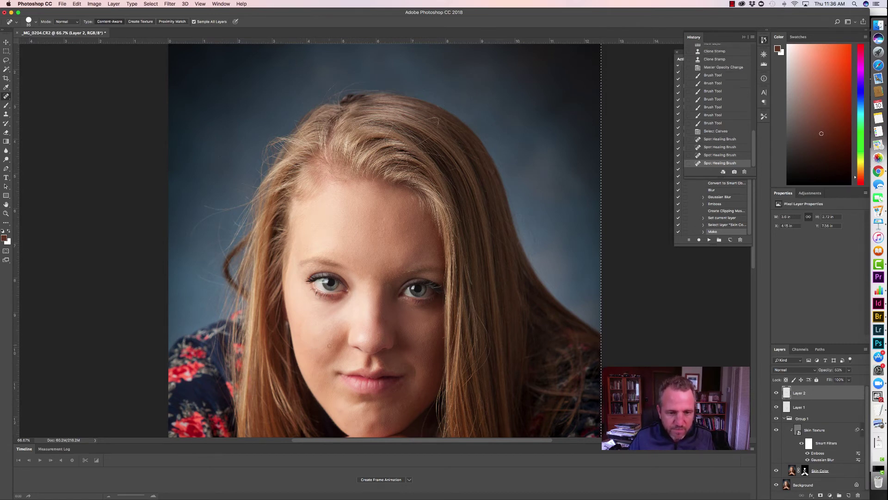
click(318, 313)
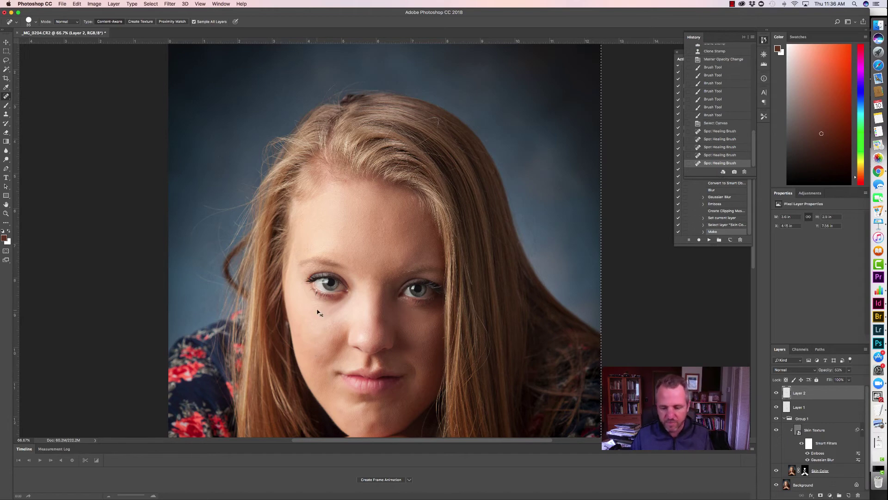
- Hide and show Group 1 to compare the portrait with and without the skin retouching
key(super+minus)
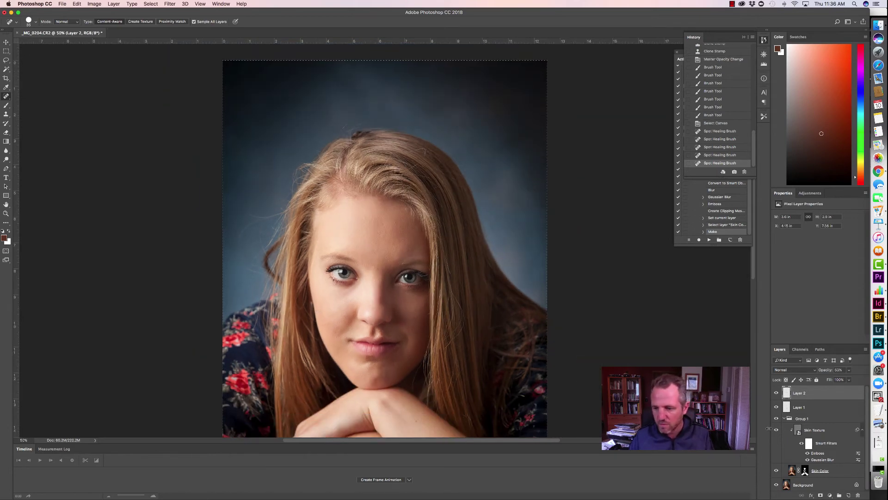
click(777, 418)
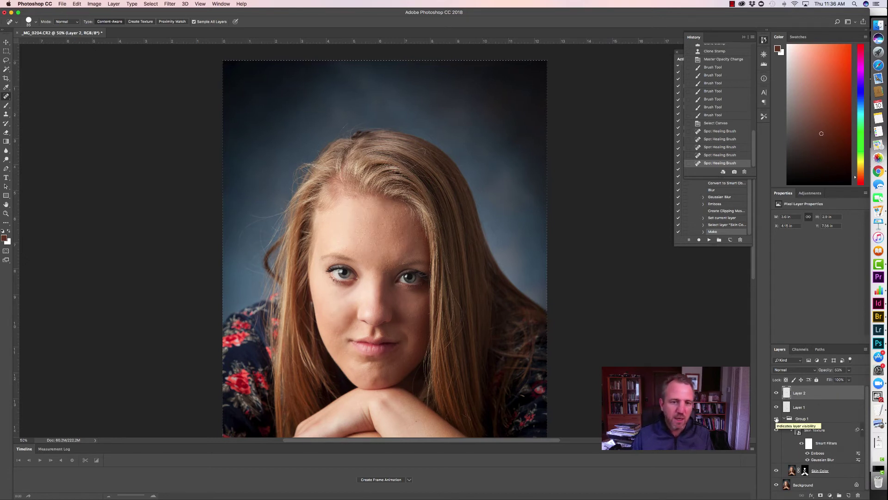
click(776, 418)
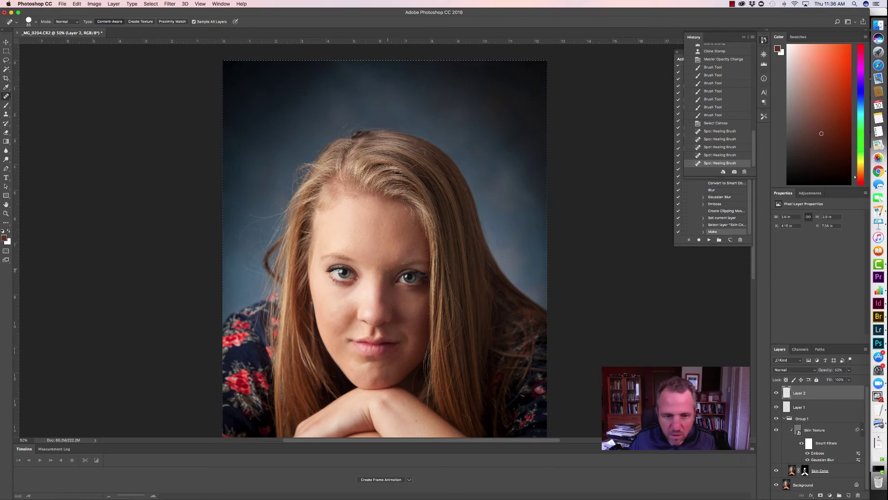
key(super+minus)
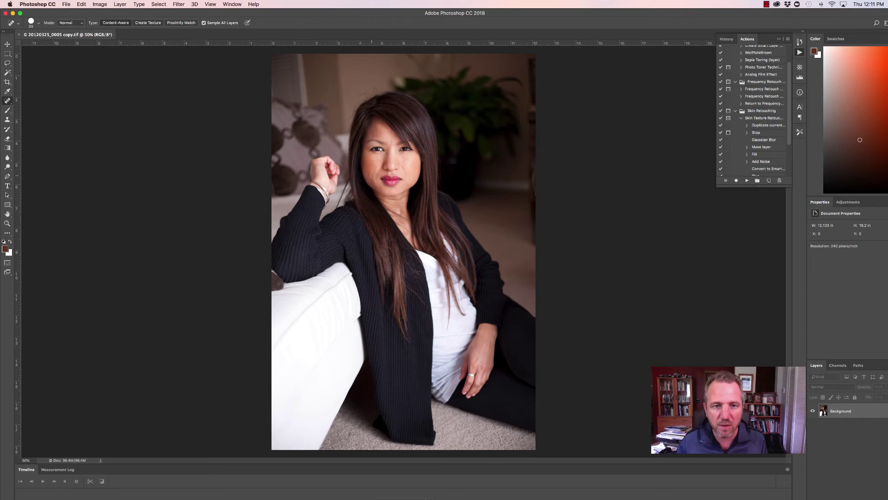
- Switch the list of actions to Button Mode for the second portrait, 20120325_0005 copy.tif
scroll(369, 181, up, 4)
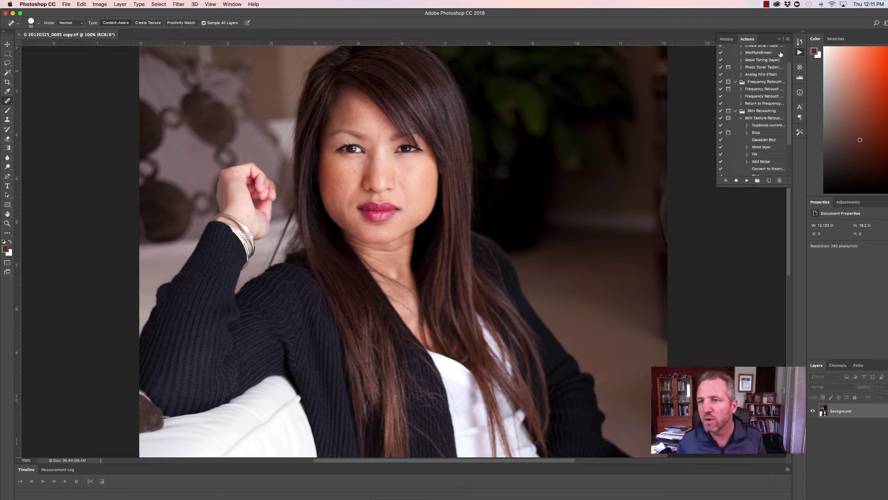
click(787, 39)
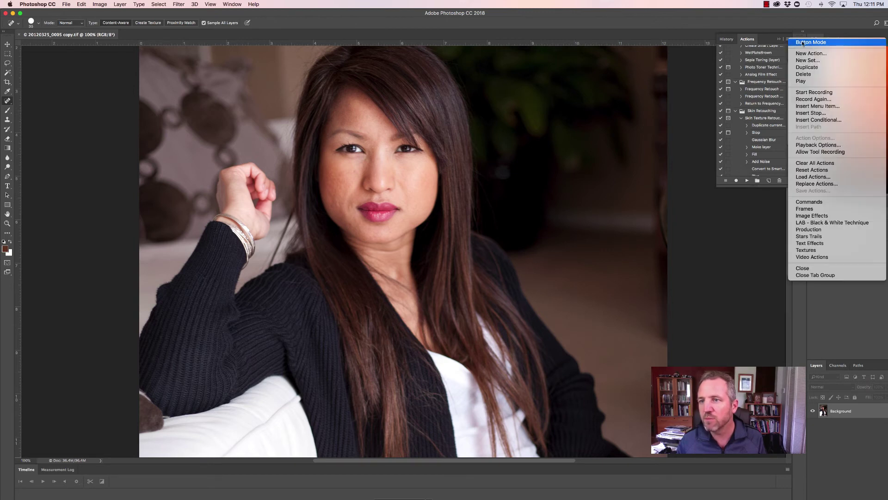
click(802, 42)
scroll(755, 132, down, 1)
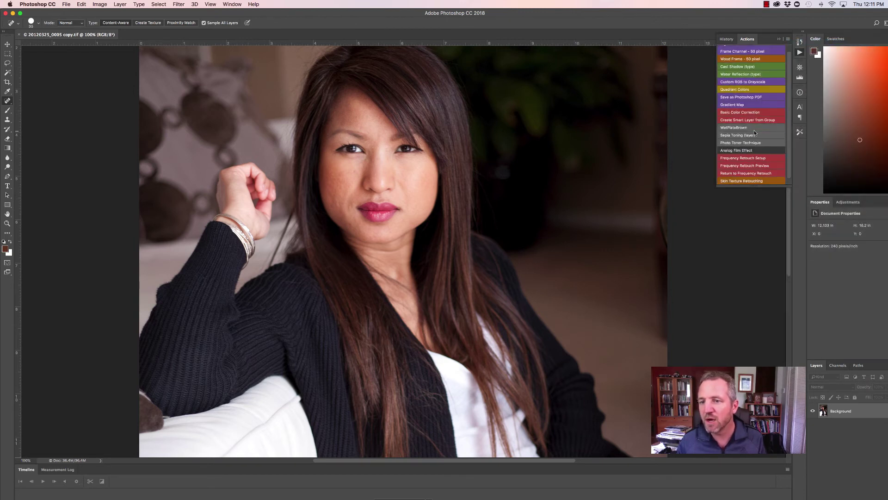
- Run the Skin Texture Retouching action on the portrait, continuing past its message and setting the Gaussian Blur radius to 14.8 pixels
click(737, 181)
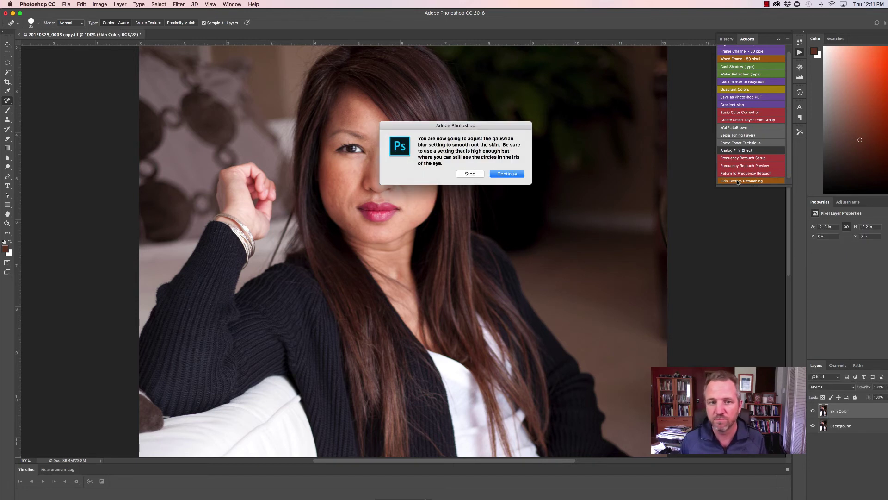
click(512, 174)
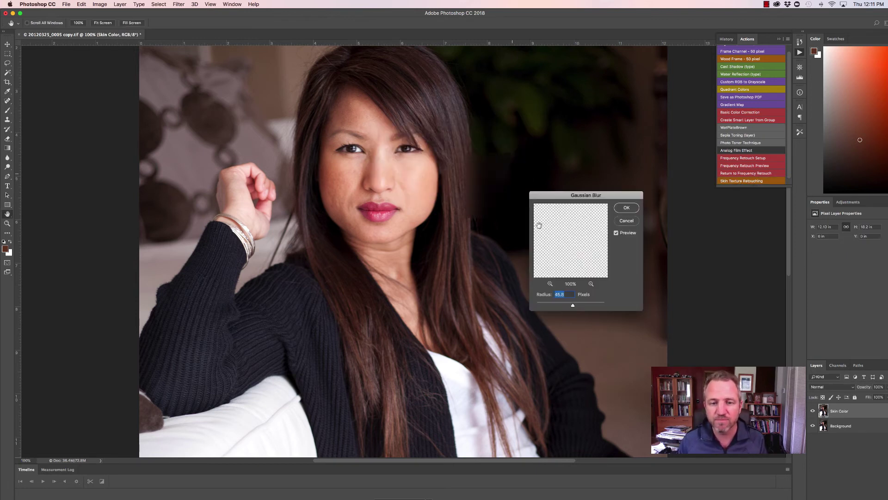
mouse_move(573, 308)
mouse_down()
mouse_move(549, 307)
mouse_move(562, 306)
mouse_up()
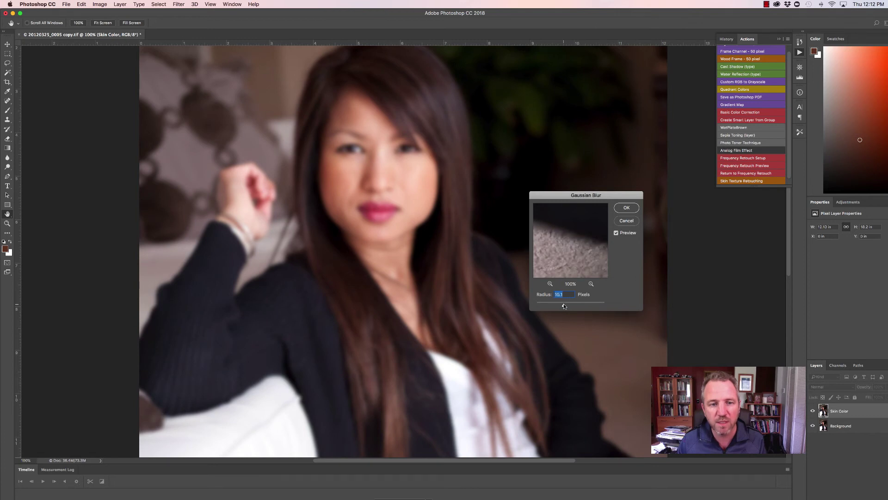
drag(563, 306, 565, 306)
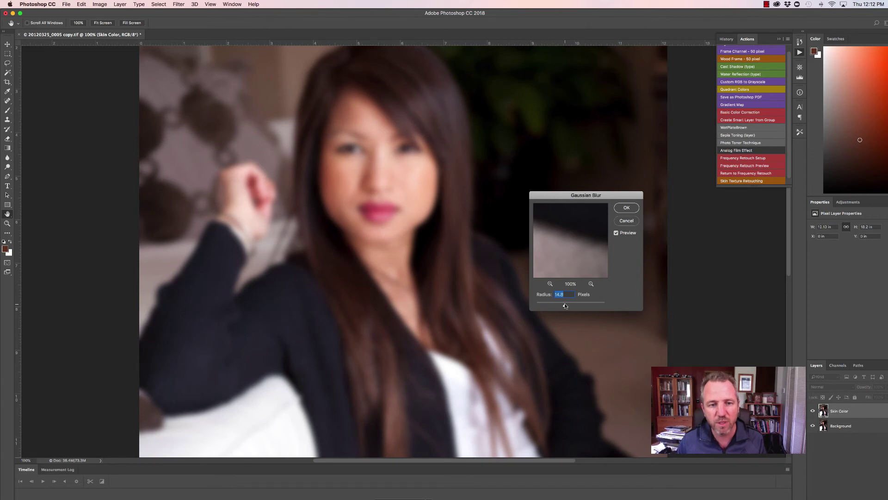
click(625, 208)
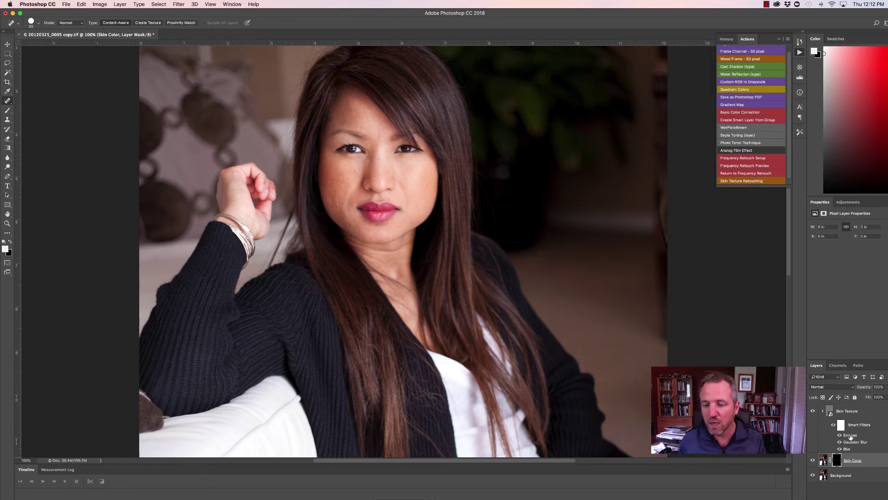
- With the Brush at 100% flow, paint white on the Skin Color layer mask over the skin of the face and forehead
click(836, 459)
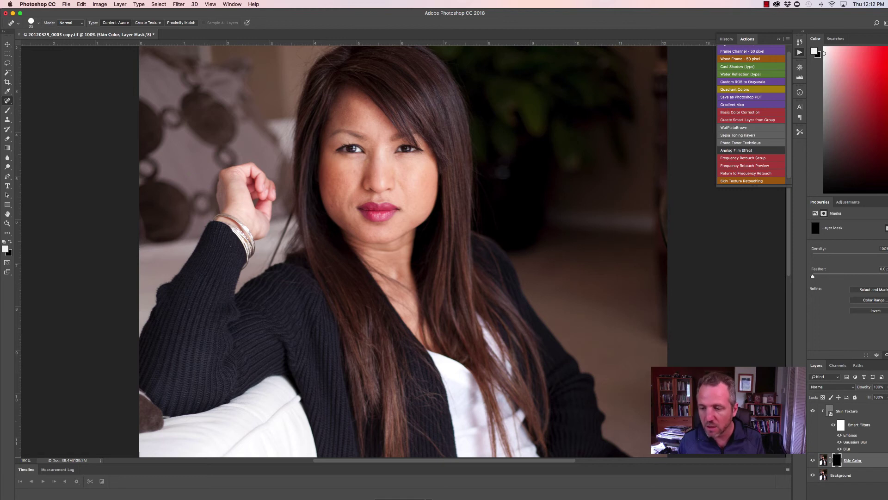
key(b)
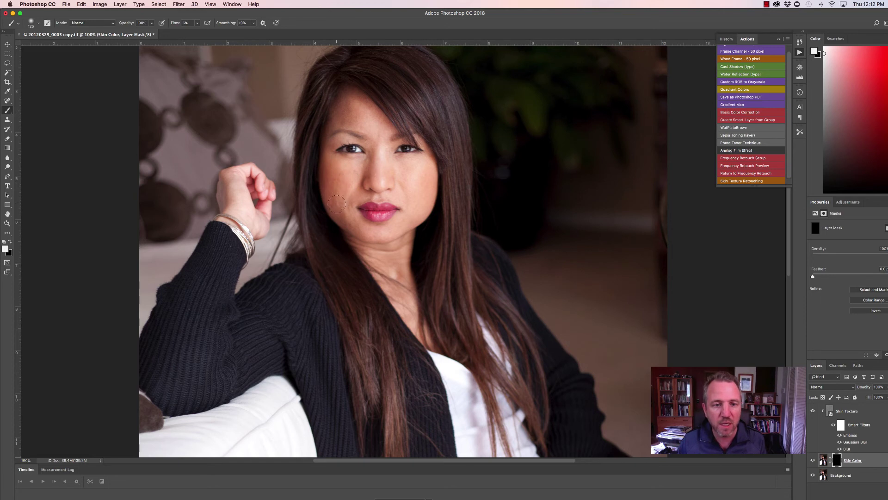
click(197, 23)
drag(198, 31, 232, 31)
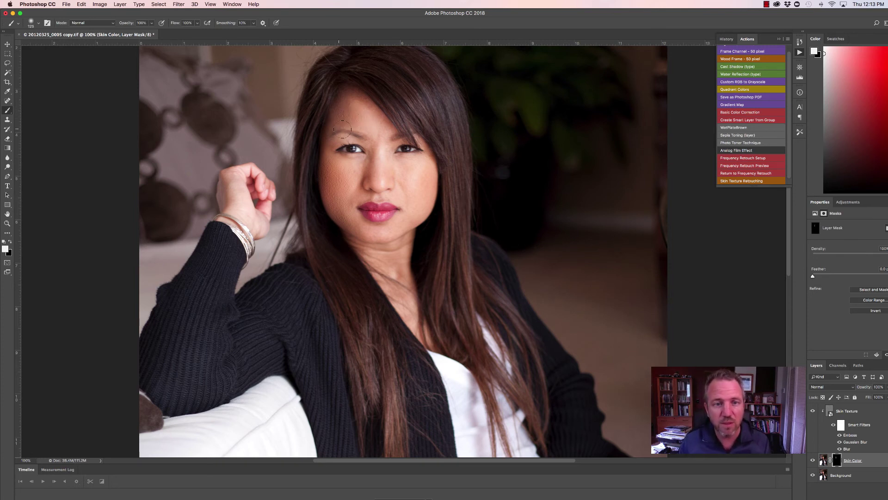
drag(342, 129, 344, 131)
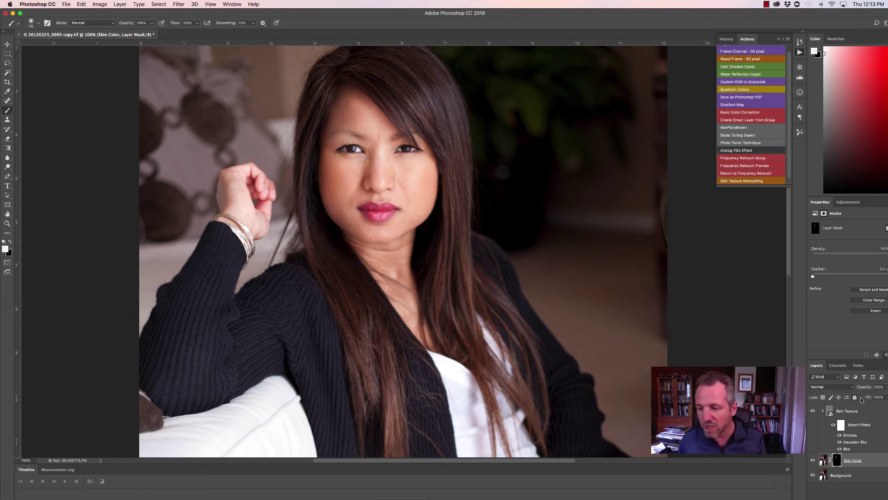
- Edit the Skin Texture layer's Emboss smart filter, setting the angle to 3° and the height to 1 pixel
click(845, 434)
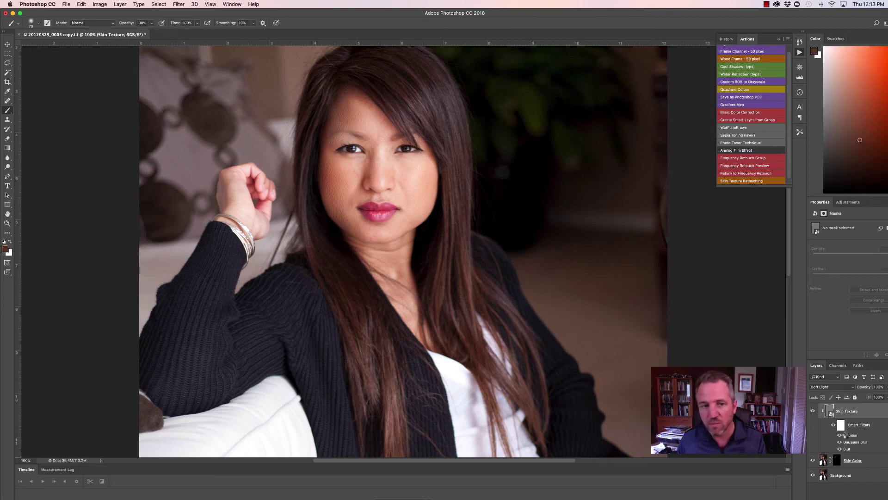
double_click(844, 434)
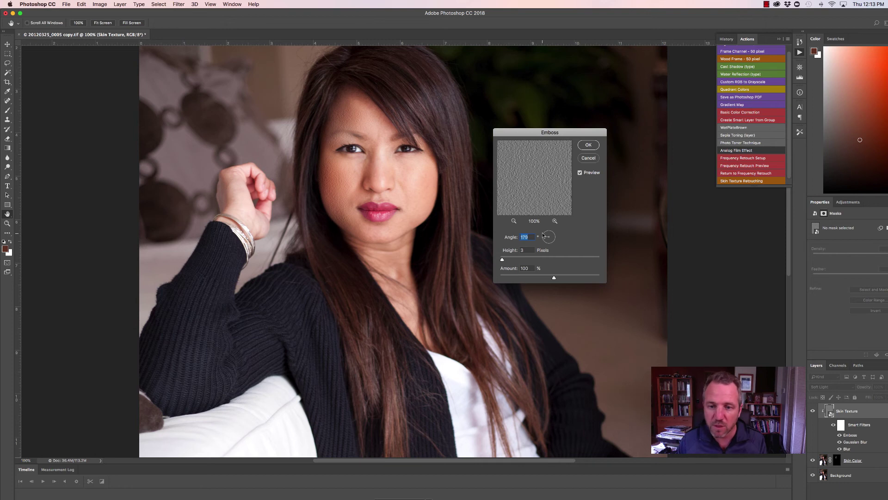
drag(543, 237, 554, 238)
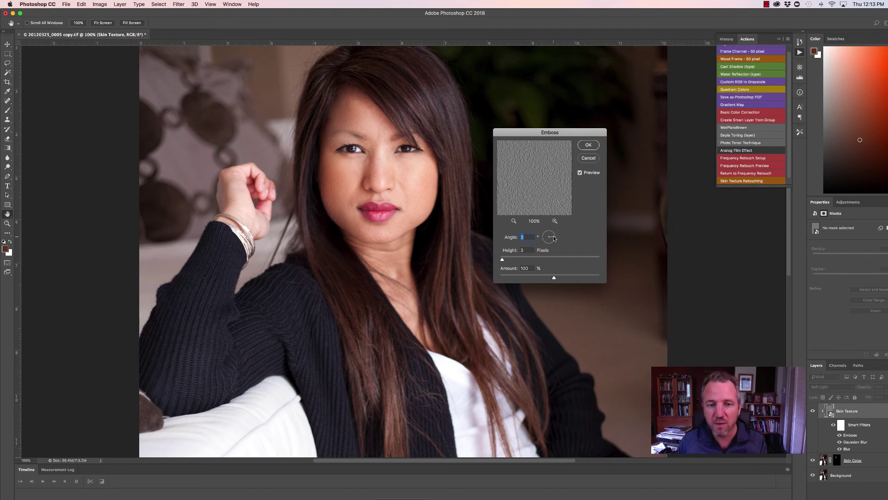
click(503, 260)
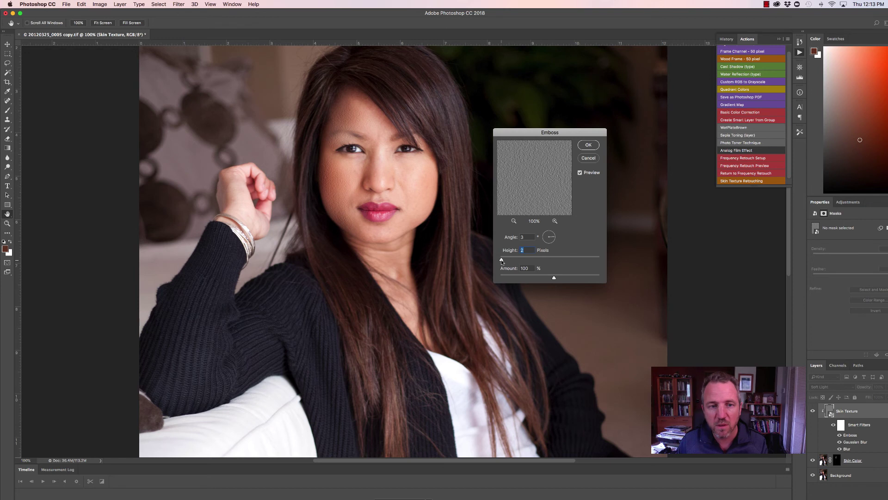
drag(502, 261, 500, 261)
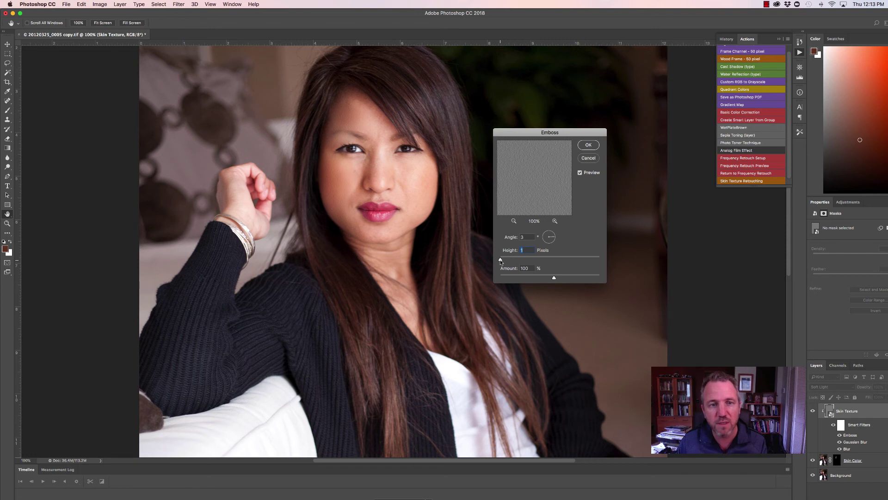
click(586, 147)
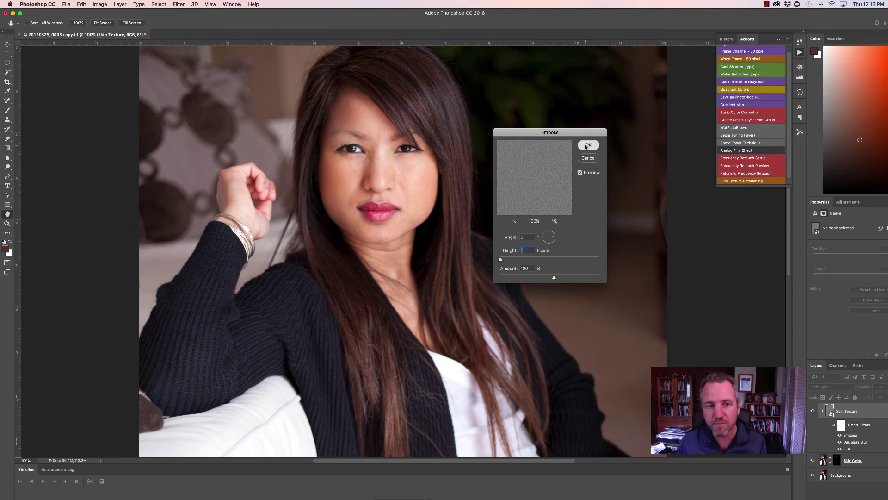
- Resize the Brush to 60 and paint white on the Skin Color layer mask over the remaining skin of the face and neck
key(b)
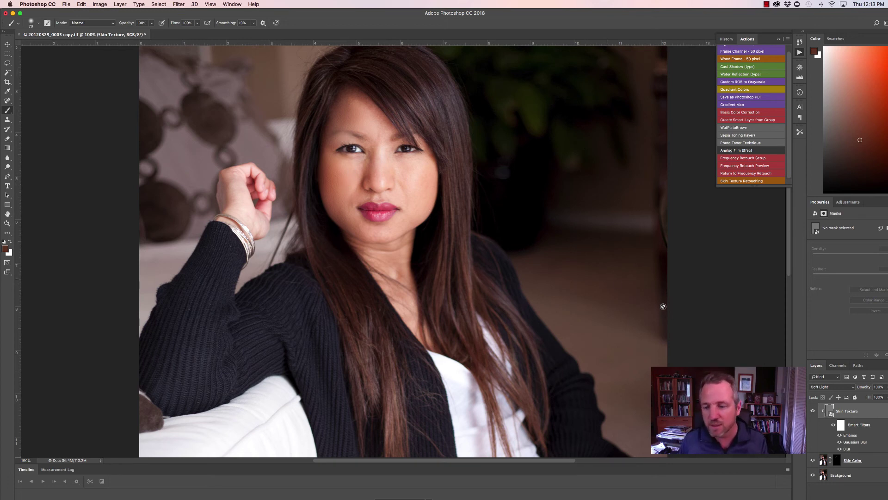
click(837, 461)
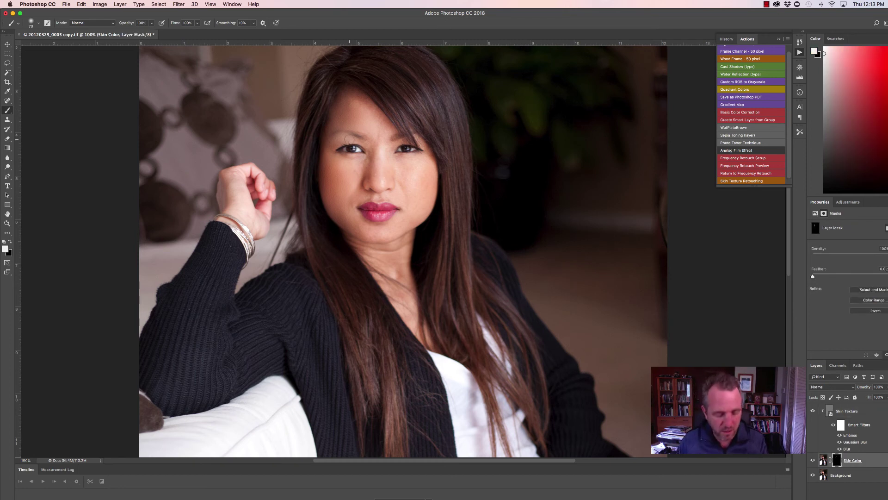
key(x)
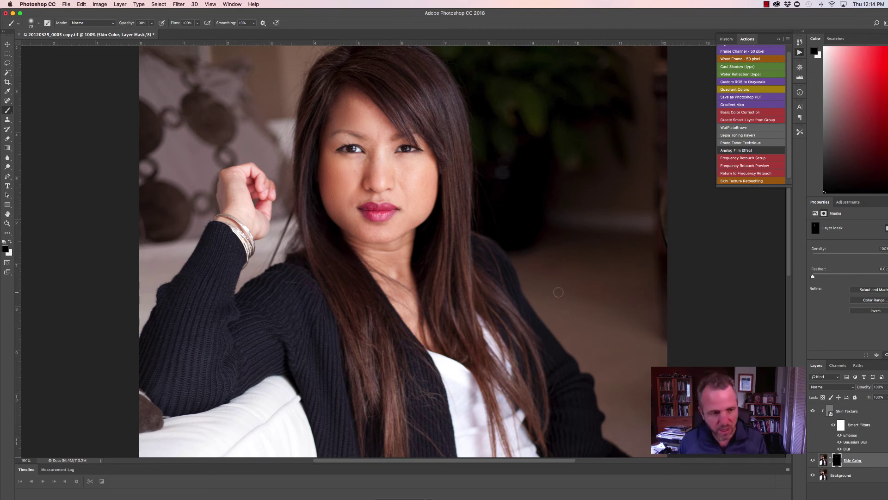
key(x)
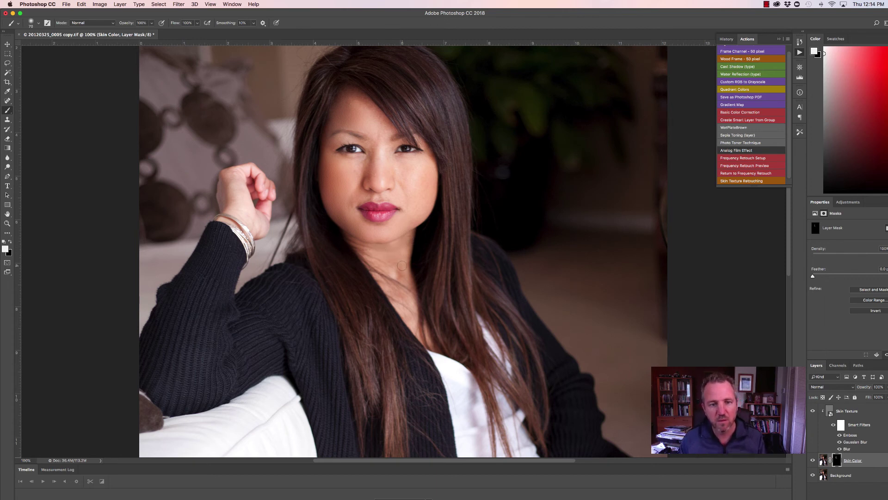
key(bracketleft)
key(bracketleft)
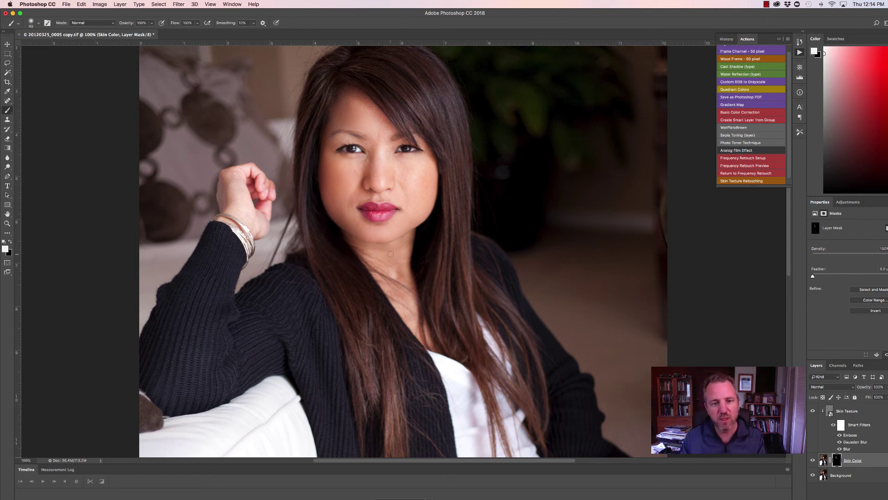
key(bracketright)
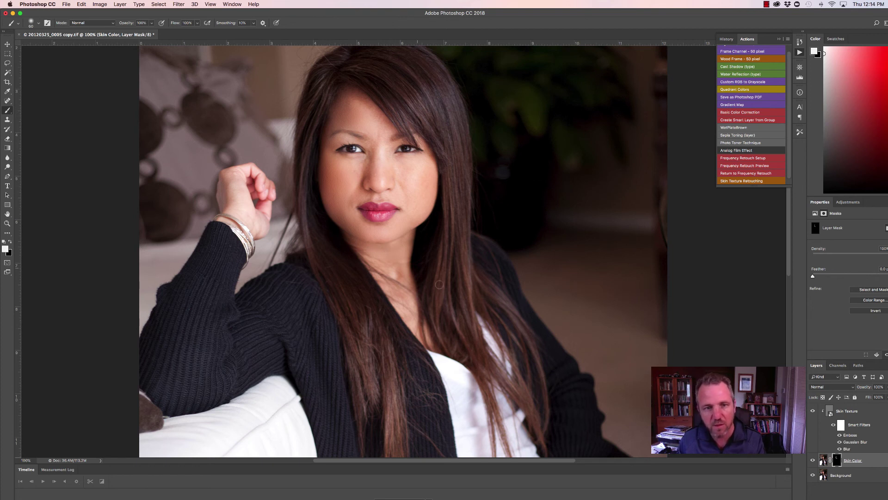
scroll(444, 281, up, 2)
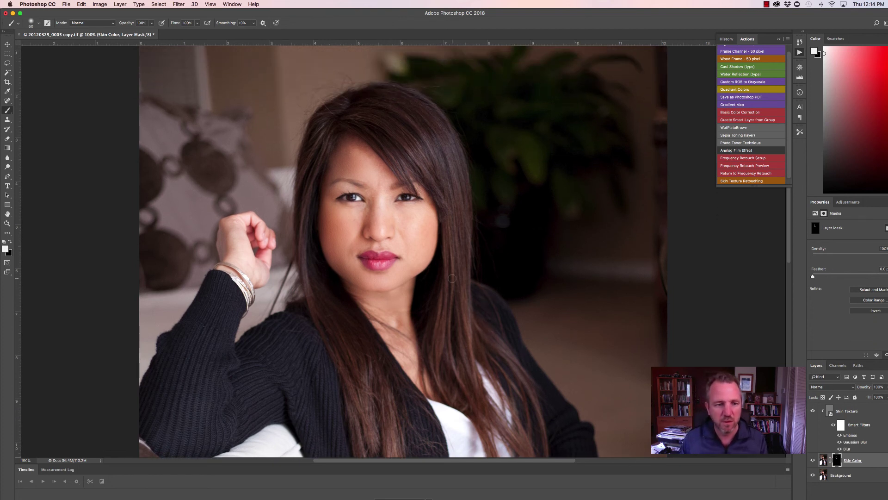
scroll(398, 240, down, 1)
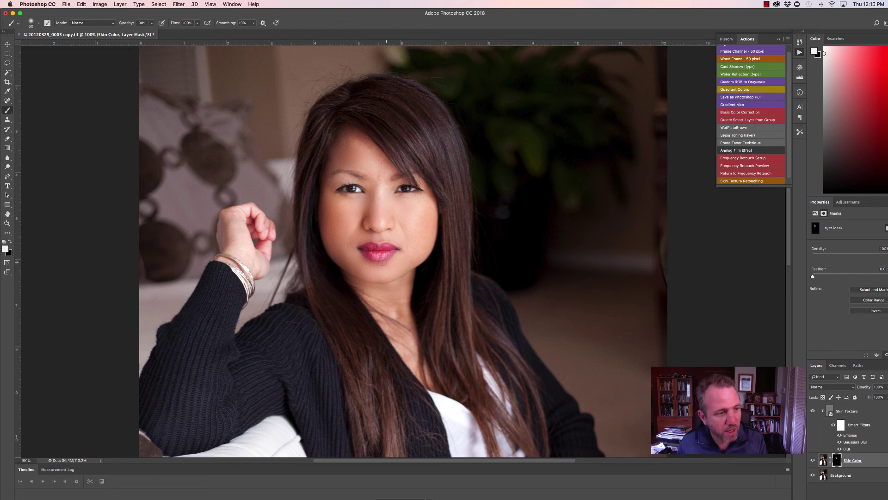
- Paint black at 24% brush opacity on the Skin Color layer mask just below the lower lip to soften the smoothing
key(x)
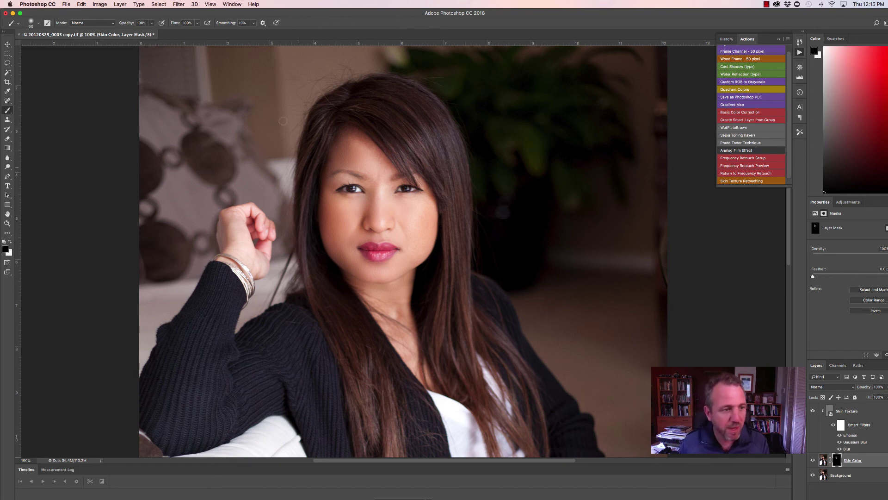
click(152, 24)
click(126, 32)
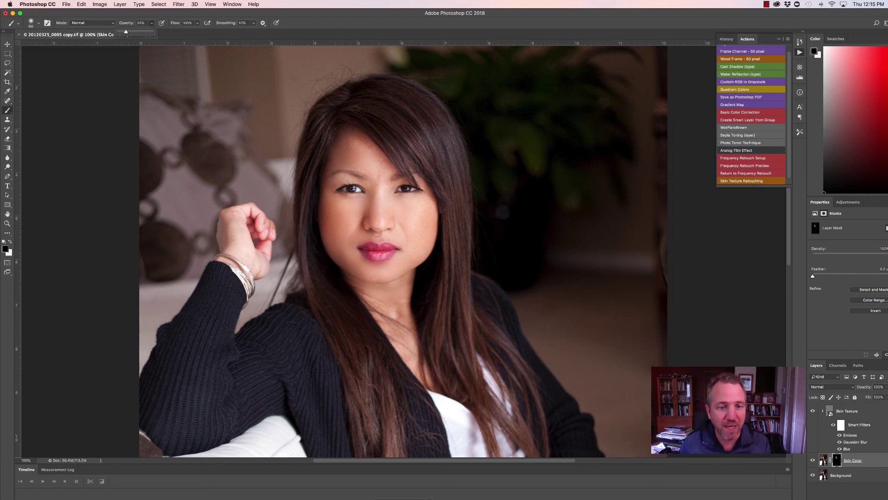
click(382, 264)
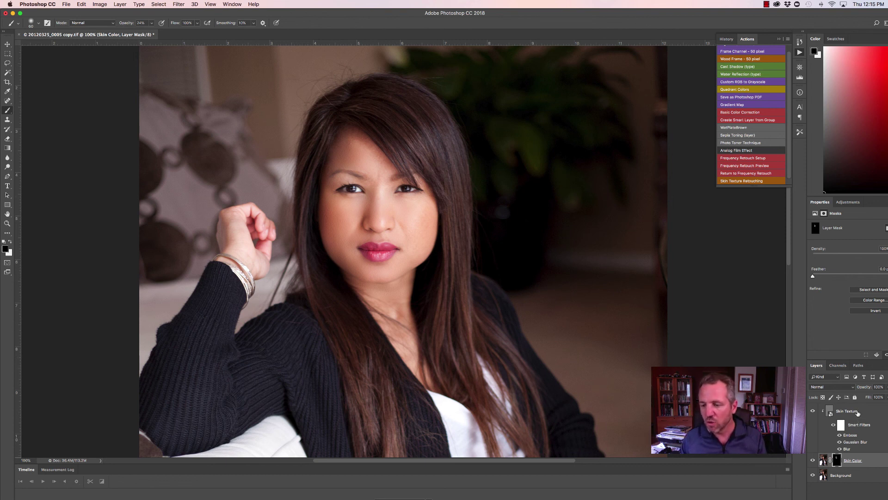
- Group the Skin Texture and Skin Color layers, and hide and show the group to compare the portrait before and after
click(857, 413)
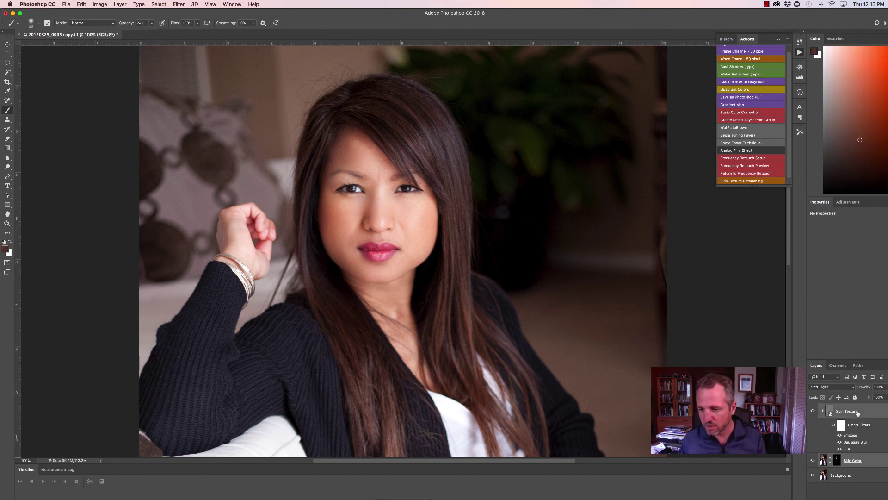
key(super+g)
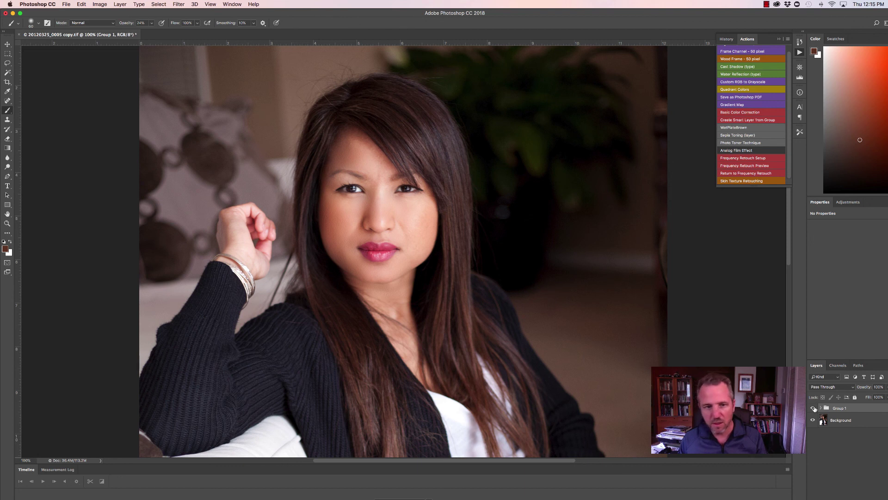
click(813, 408)
click(814, 408)
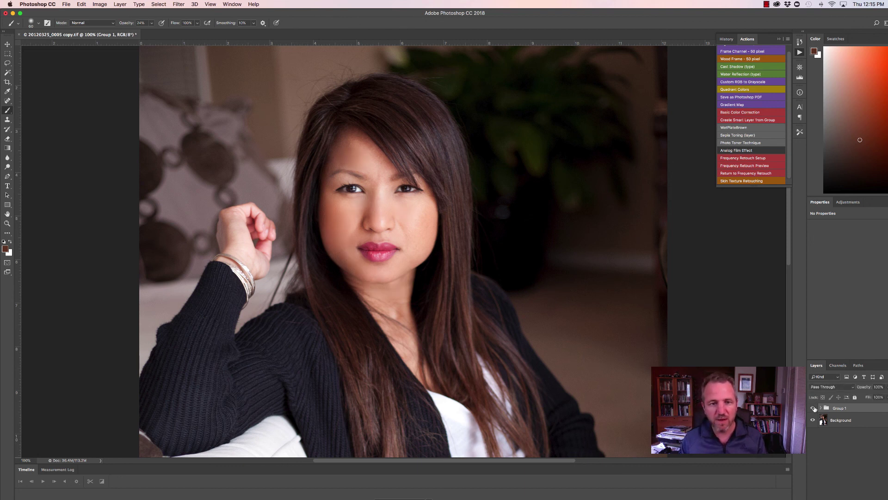
click(814, 408)
click(815, 408)
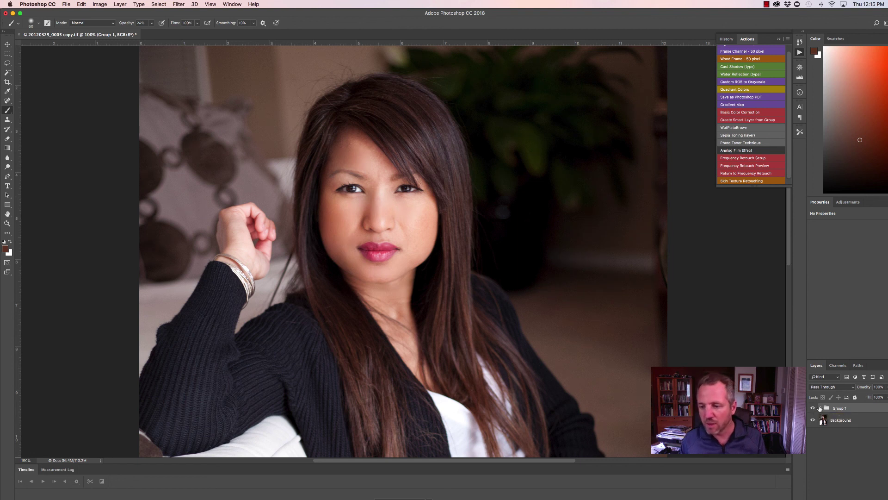
- Expand Group 1 and paint white at about 52% brush opacity on the Skin Color layer mask over the forehead
click(821, 408)
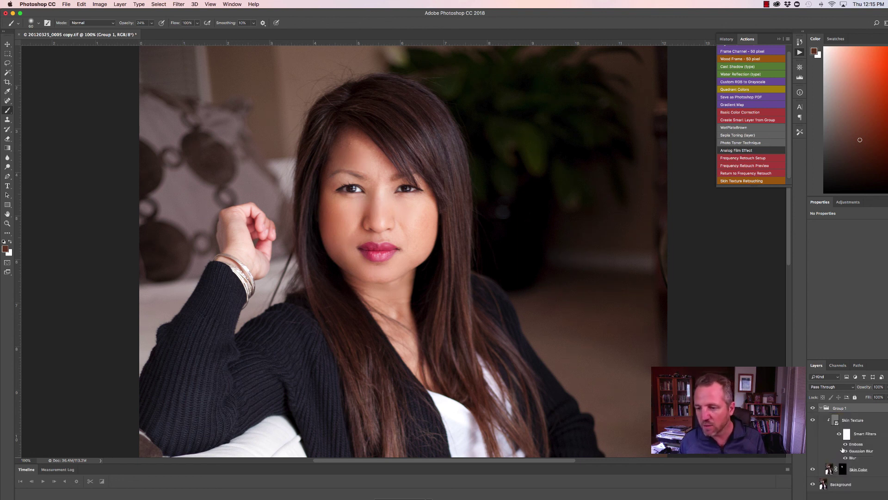
click(844, 469)
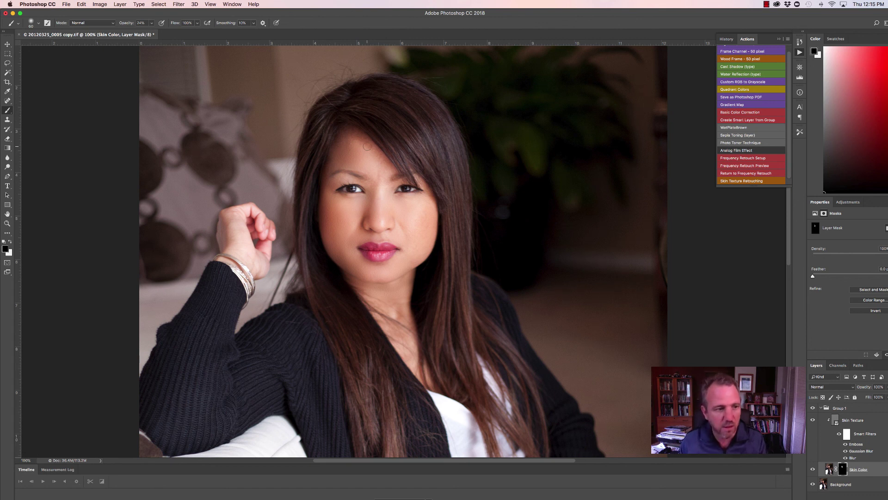
key(x)
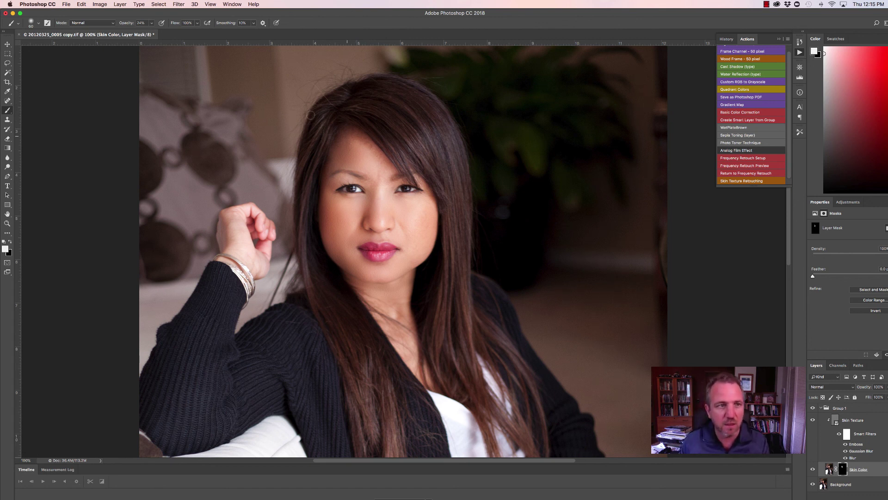
click(151, 23)
drag(151, 31, 160, 32)
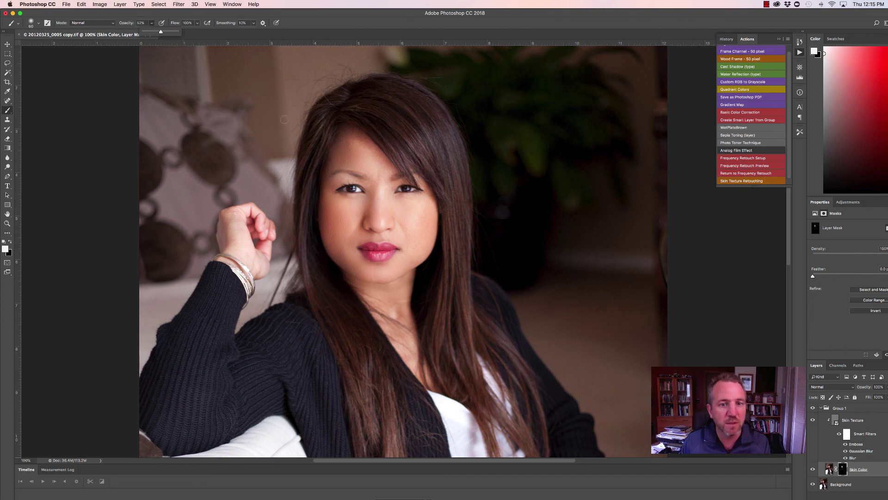
click(358, 136)
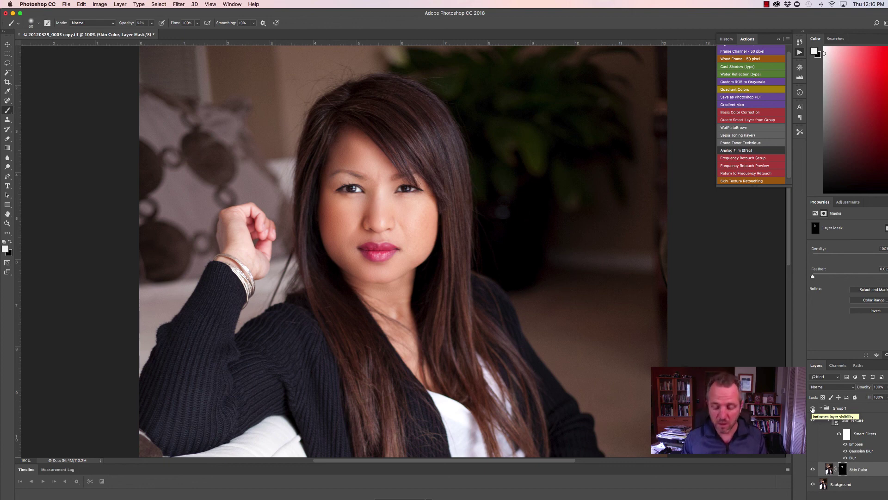
- Lower the opacity of Group 1 to about 60%, checking the retouched face at 100% magnification
key(super+0)
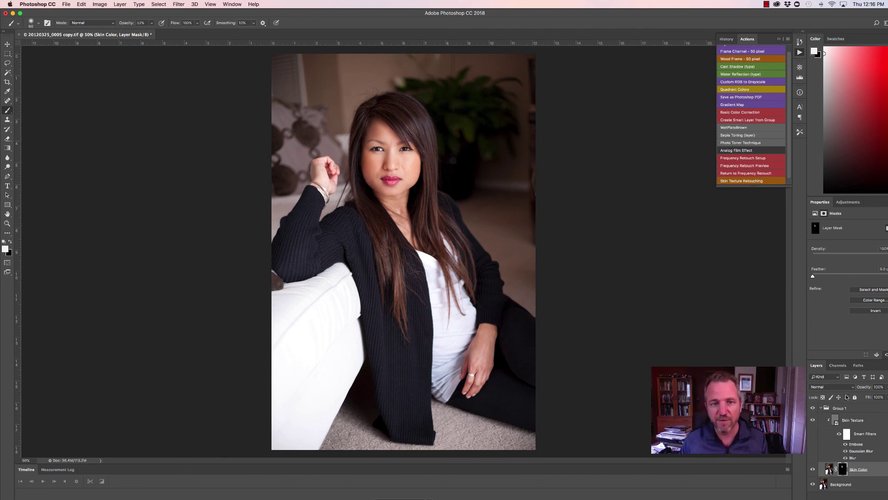
click(871, 410)
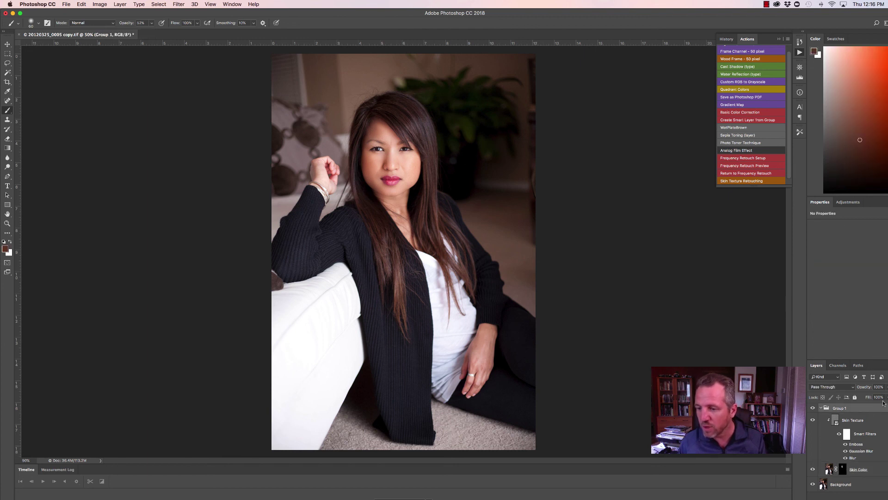
click(887, 387)
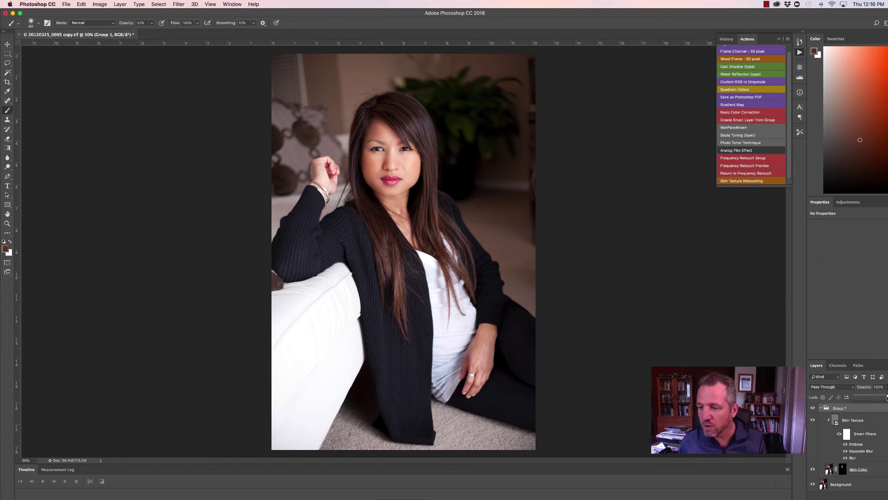
drag(886, 397, 874, 399)
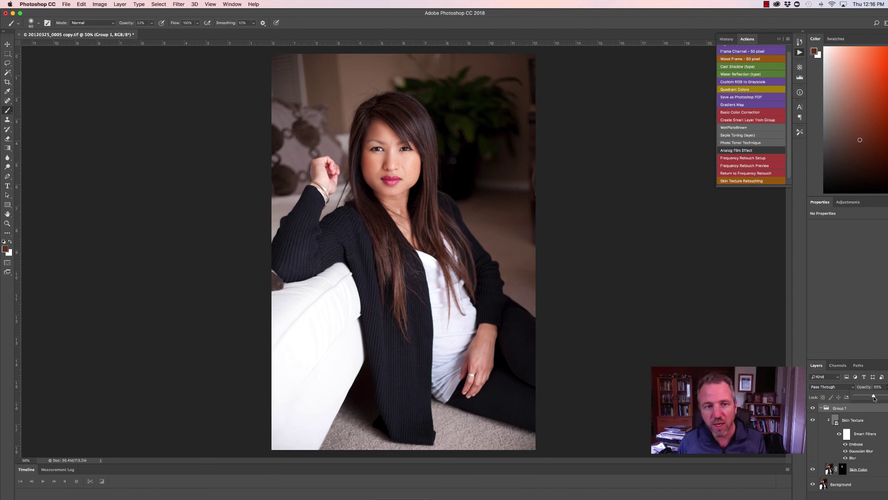
key(super+plus)
key(super+plus)
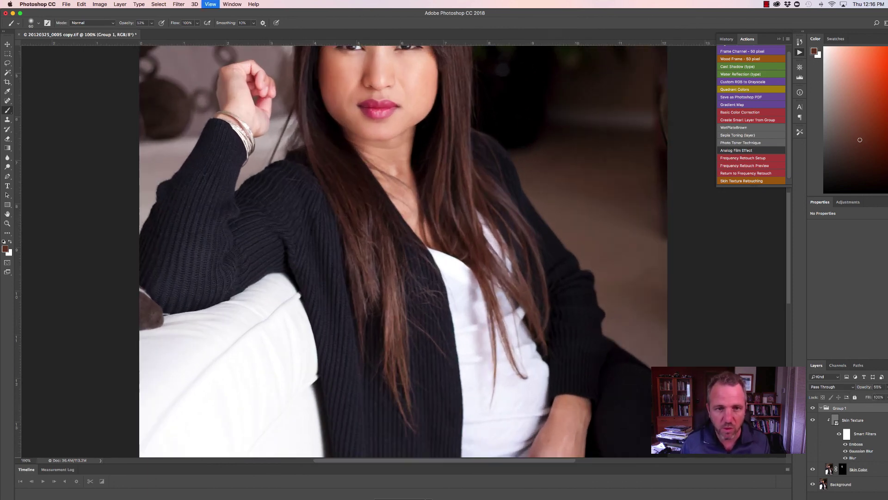
scroll(403, 252, up, 5)
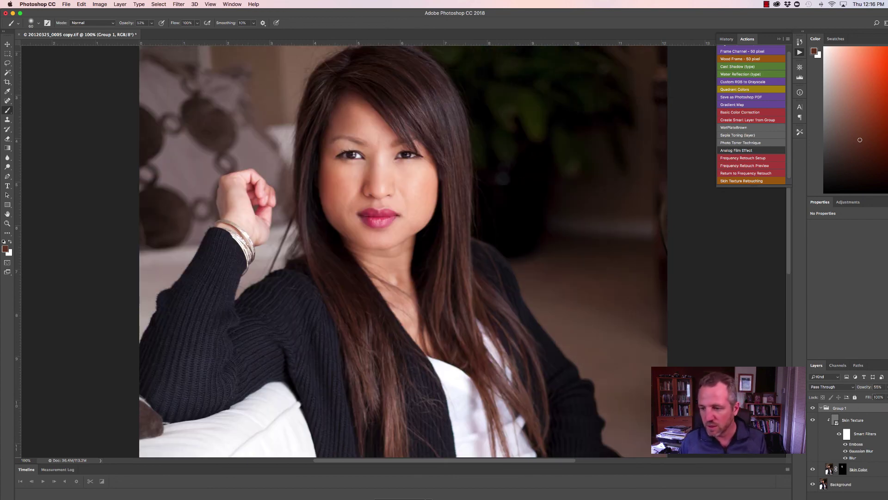
click(887, 387)
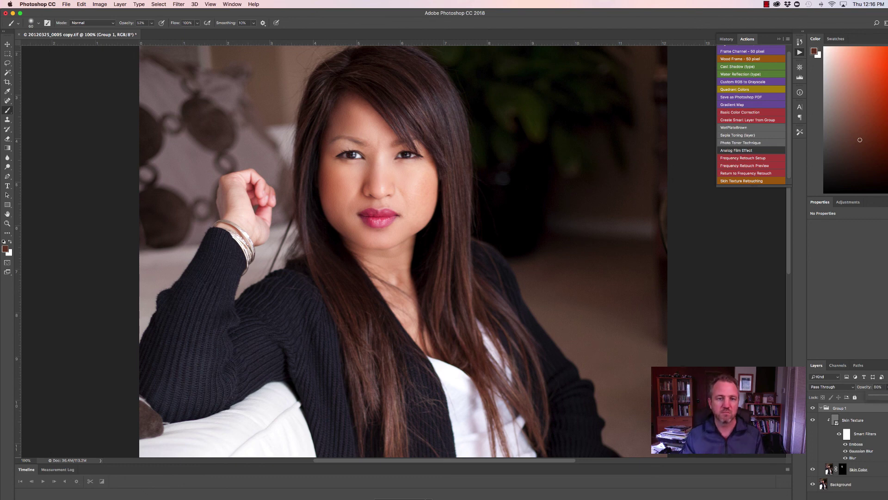
- Hide and show Group 1 with the whole portrait in view to compare the skin before and after retouching
key(super+minus)
key(super+minus)
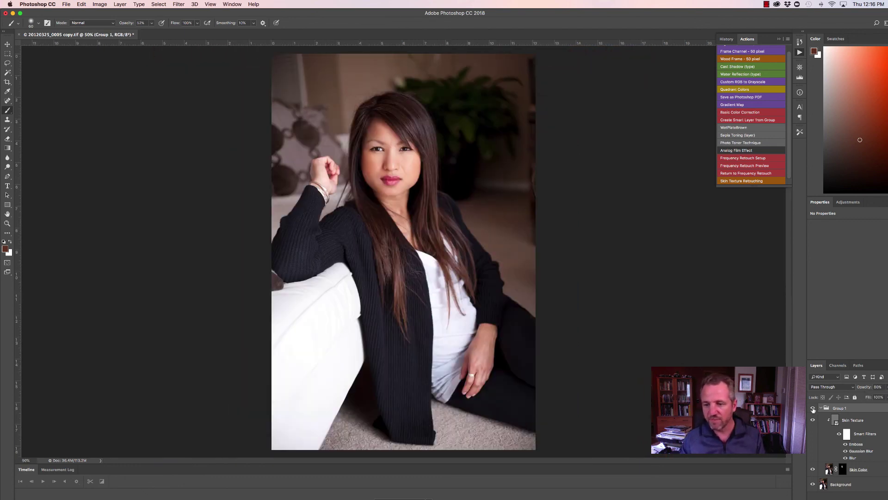
click(812, 408)
click(813, 409)
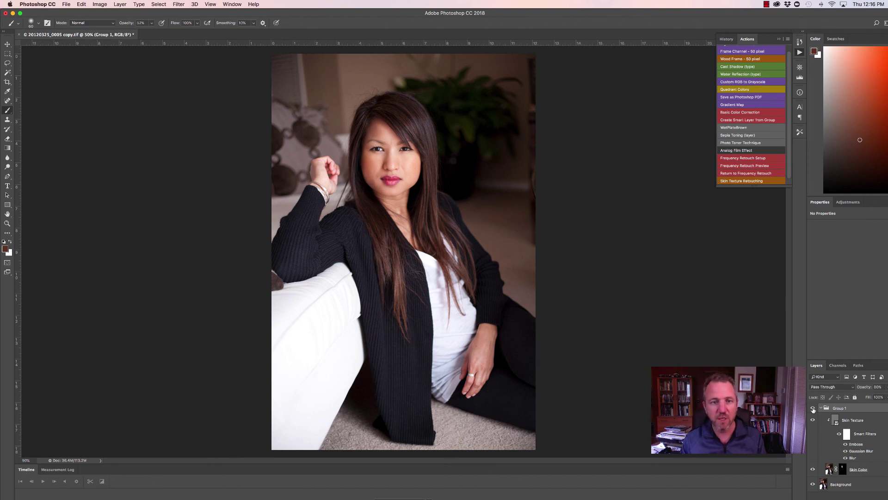